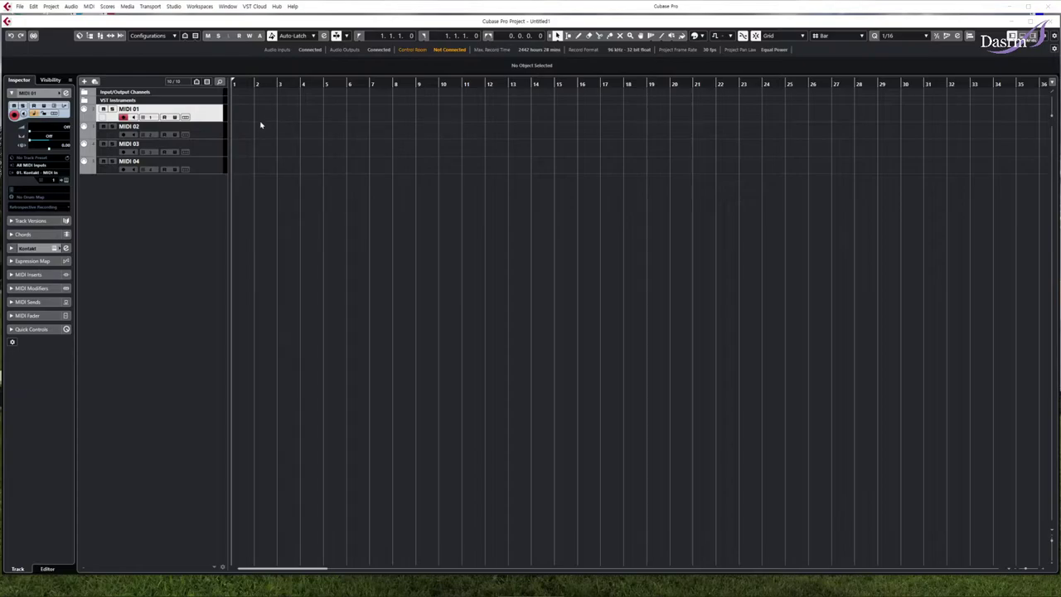
- Show the transport bar beneath the project
key(F2)
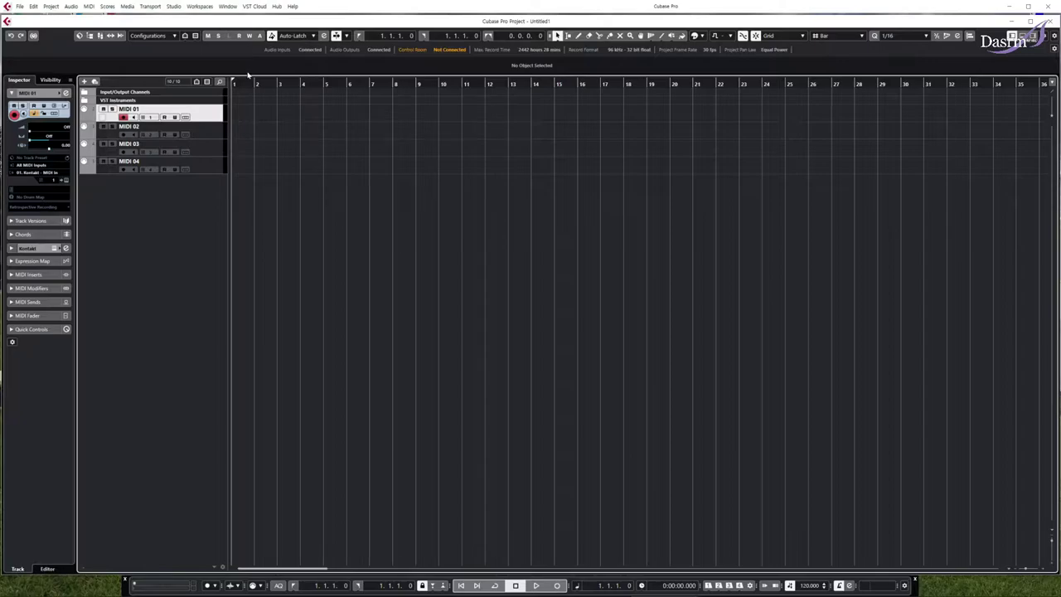
click(198, 8)
mouse_move(176, 7)
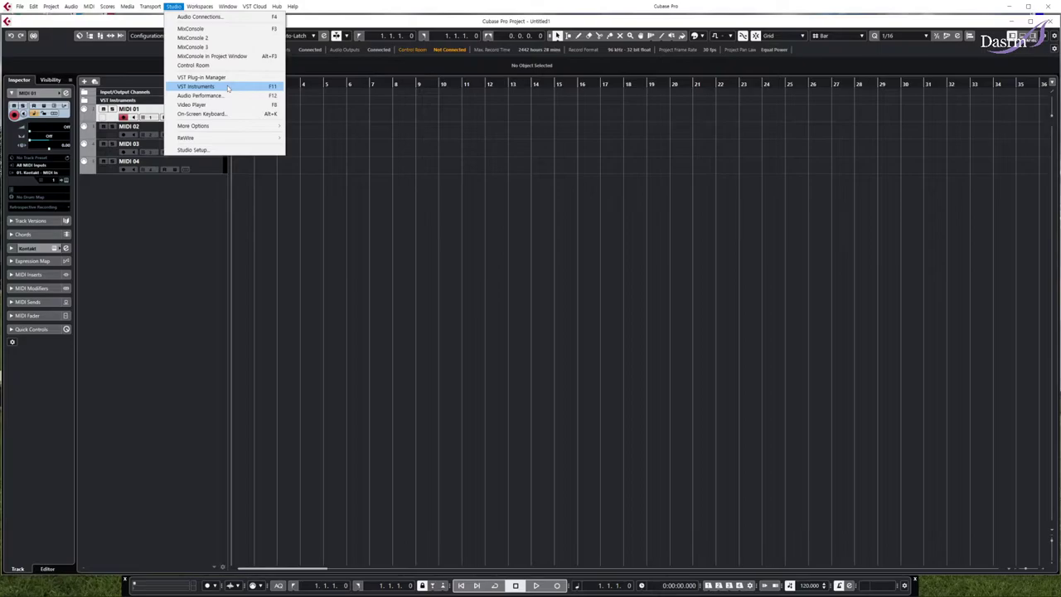
click(327, 25)
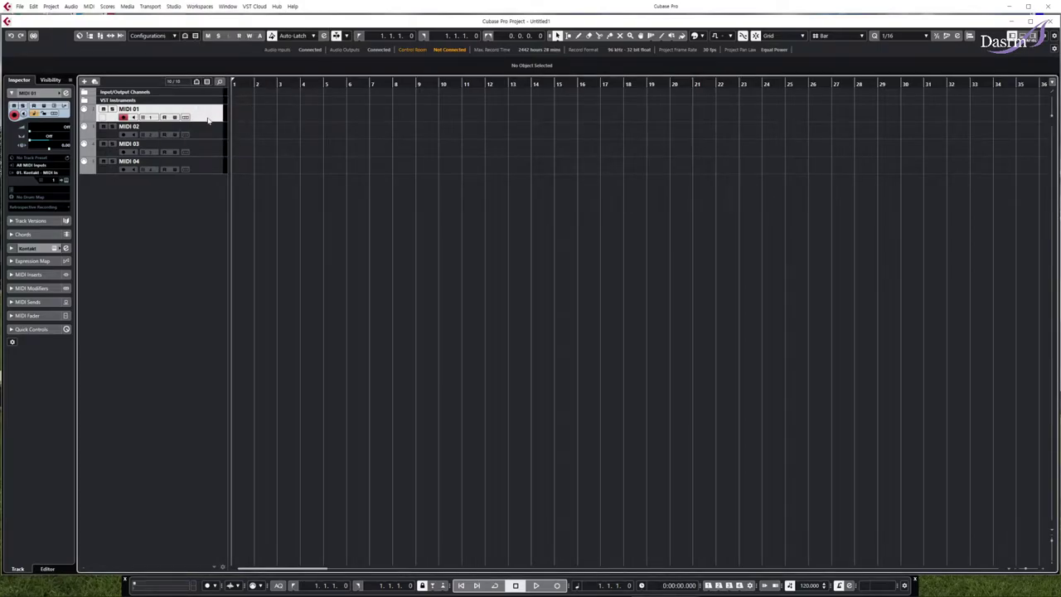
- Select the tracks MIDI 01 to MIDI 04 in turn to check their record enabling, and return to MIDI 01
click(207, 130)
click(206, 145)
click(207, 164)
click(207, 144)
click(203, 125)
click(203, 120)
click(209, 135)
click(205, 150)
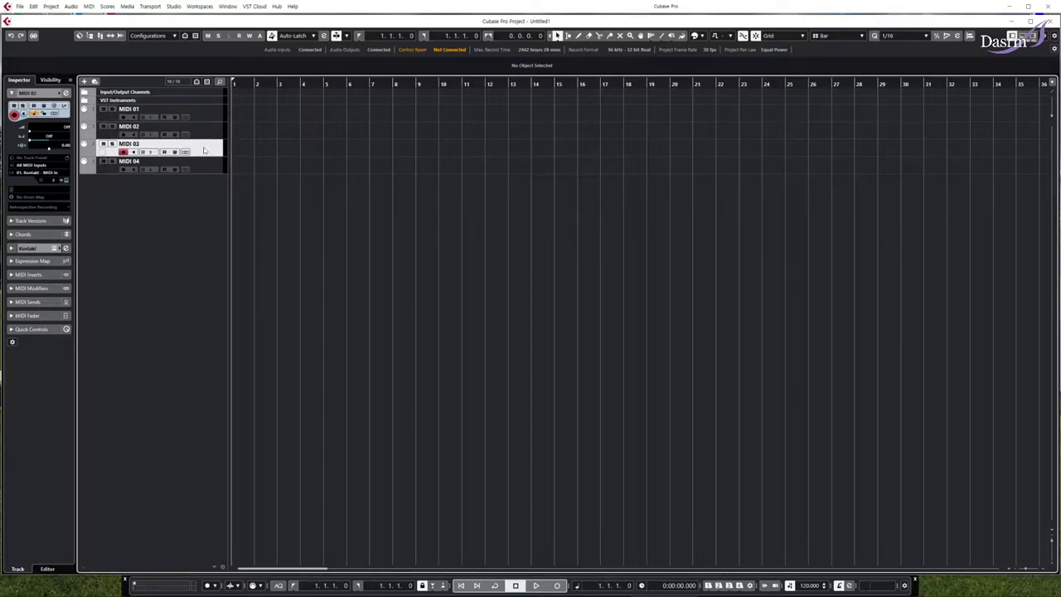
click(204, 169)
click(209, 118)
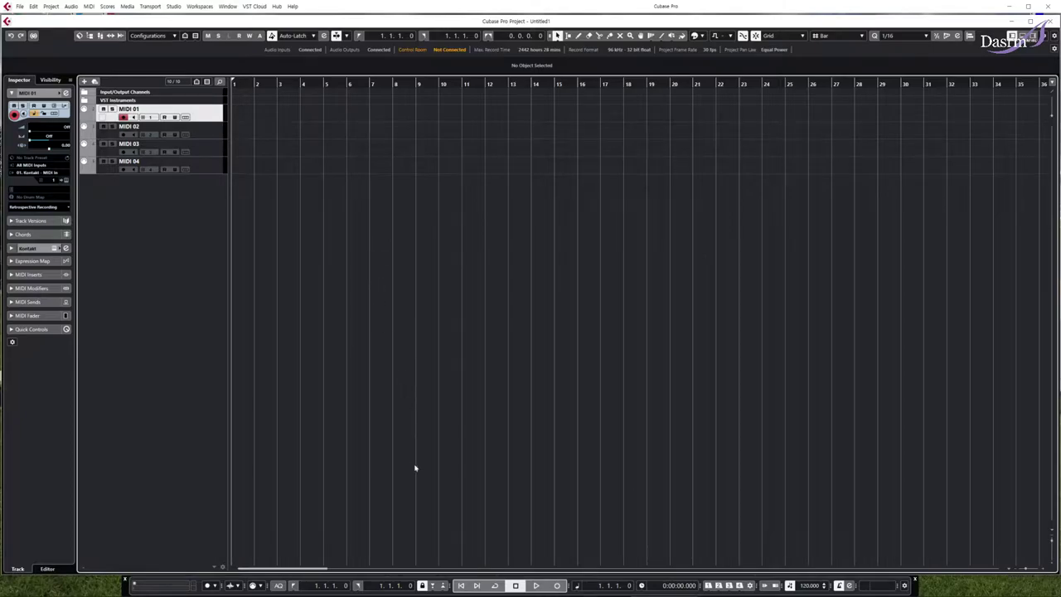
- Record a MIDI part about nine bars long on track MIDI 01 and return the cursor to bar 1
click(557, 584)
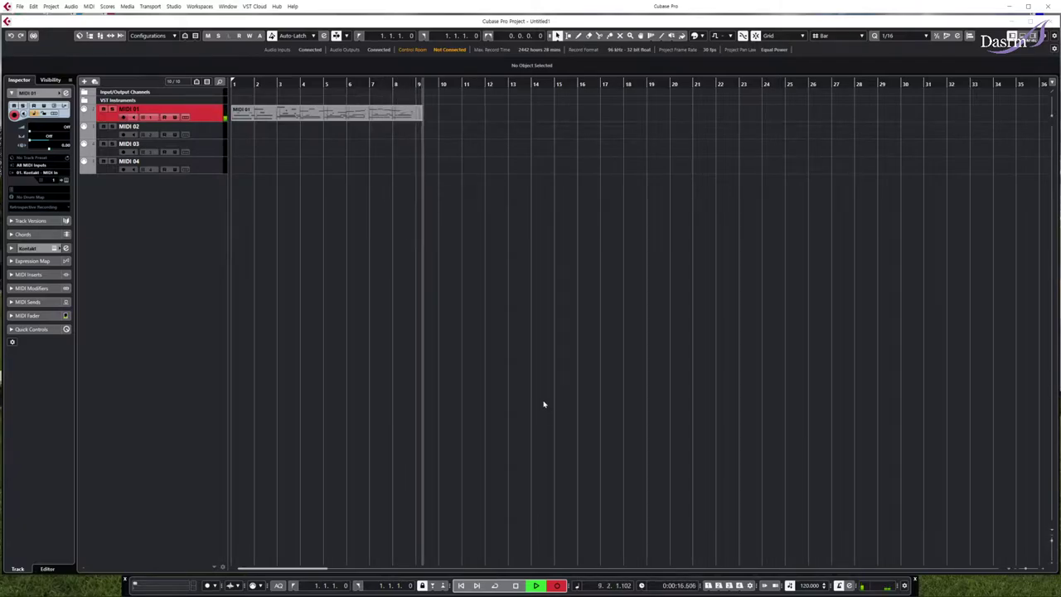
key(space)
click(304, 157)
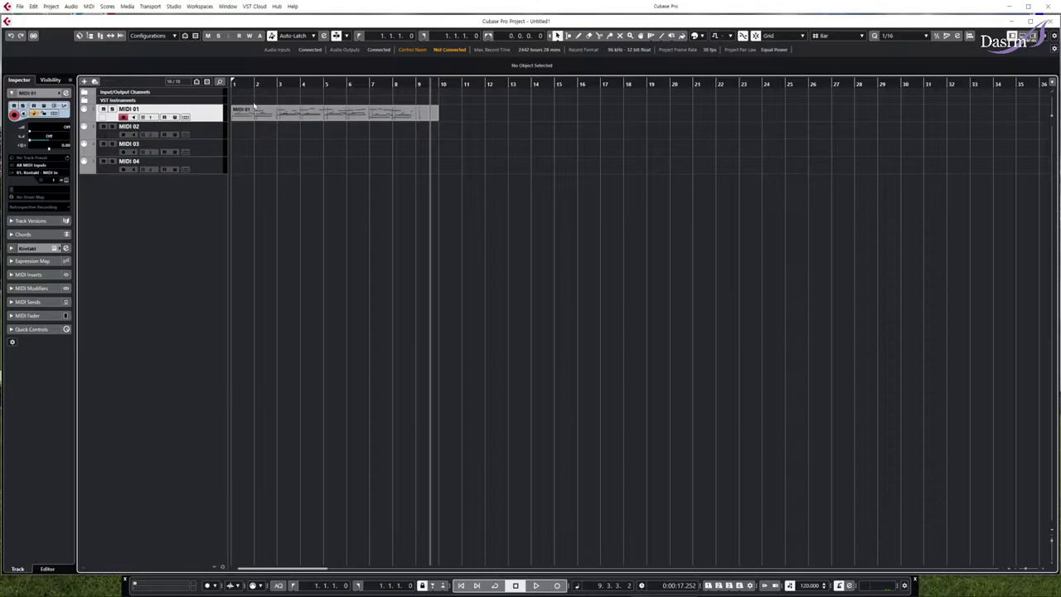
click(233, 84)
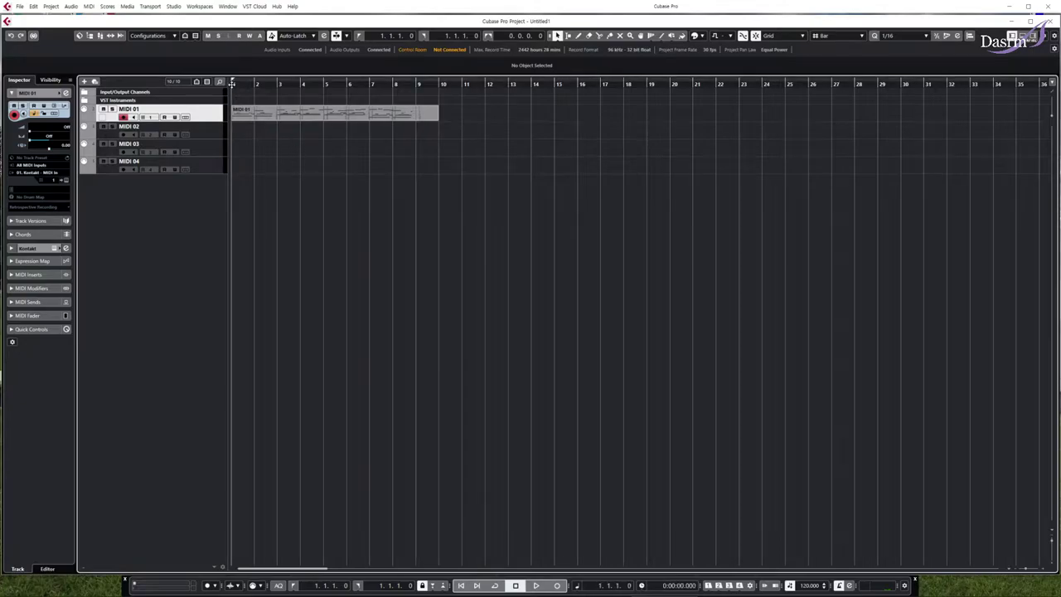
- Examine the notes, velocities and sustain data of the recorded MIDI 01 part in the Key Editor, and close the editor
click(300, 116)
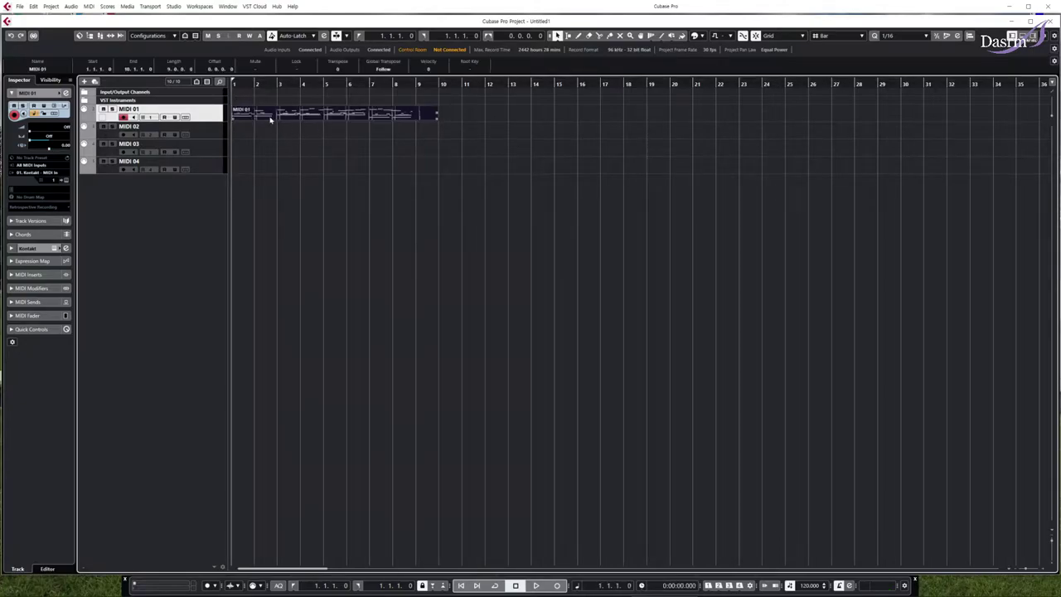
double_click(320, 115)
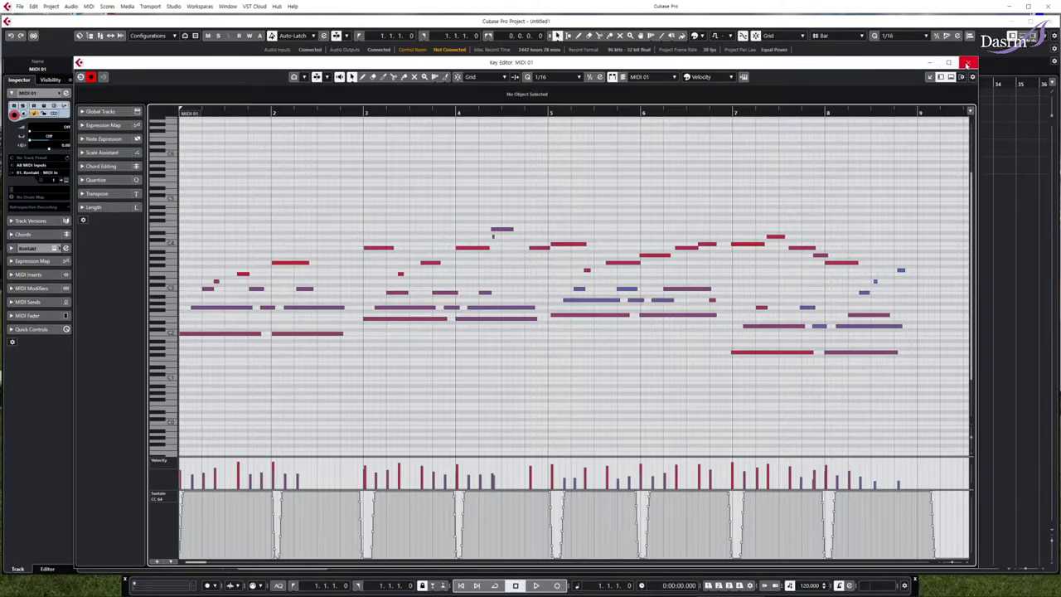
click(967, 64)
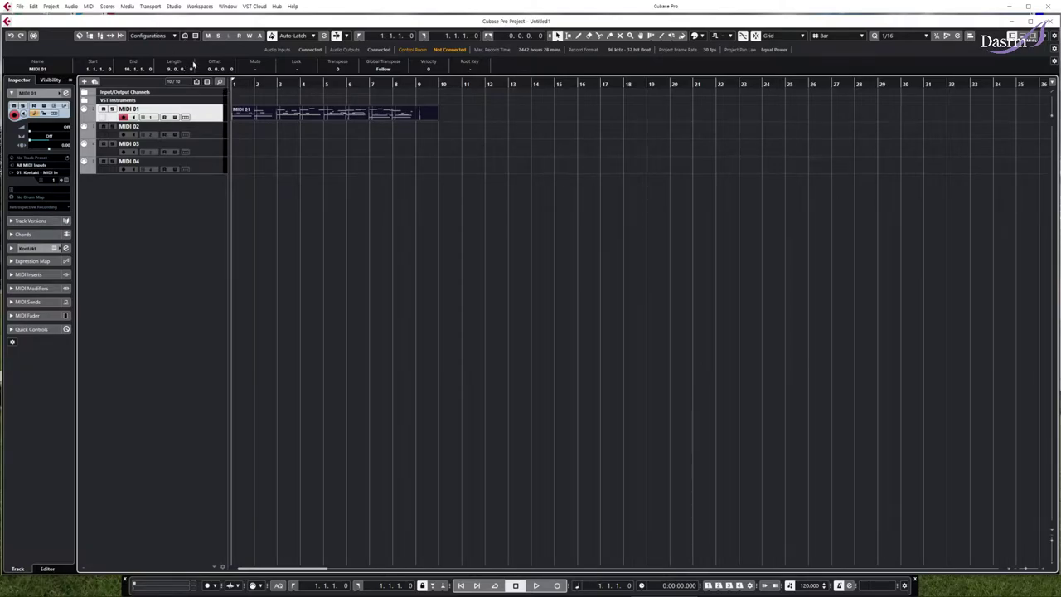
double_click(295, 114)
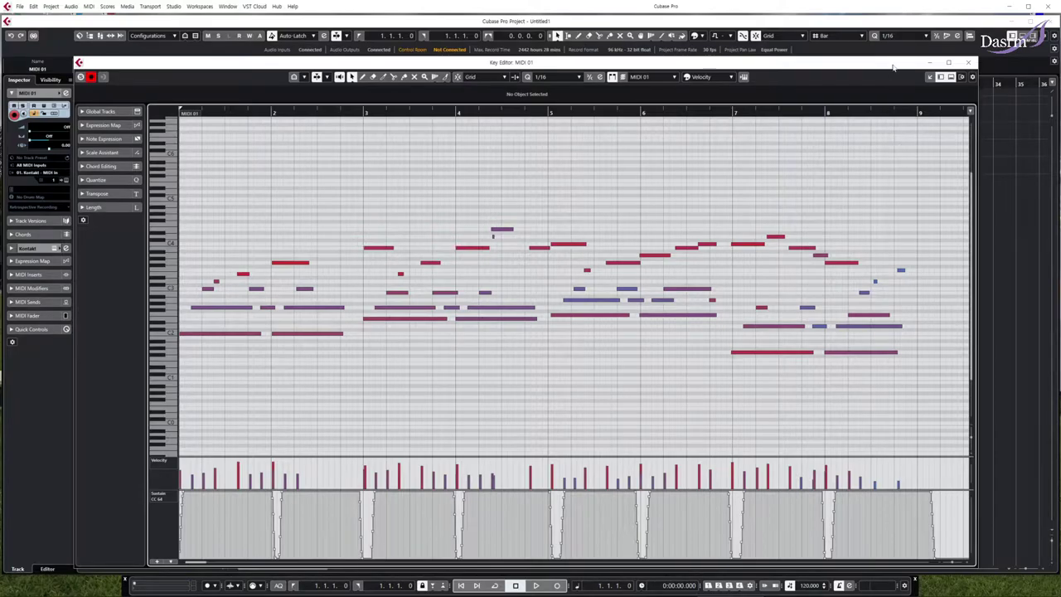
click(969, 64)
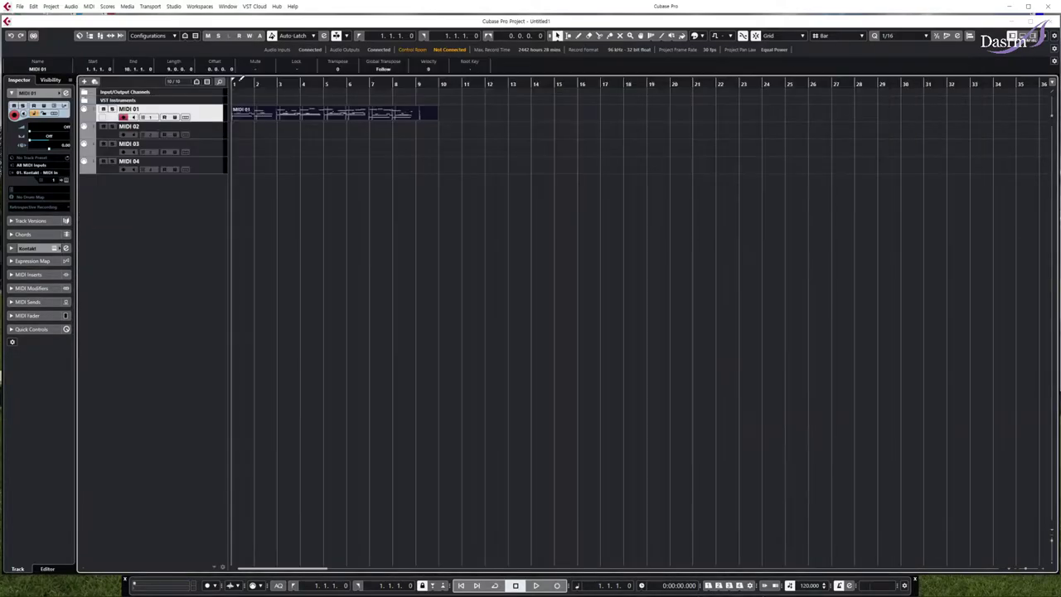
- Open the preferences and examine the Editing and Editors settings
click(33, 6)
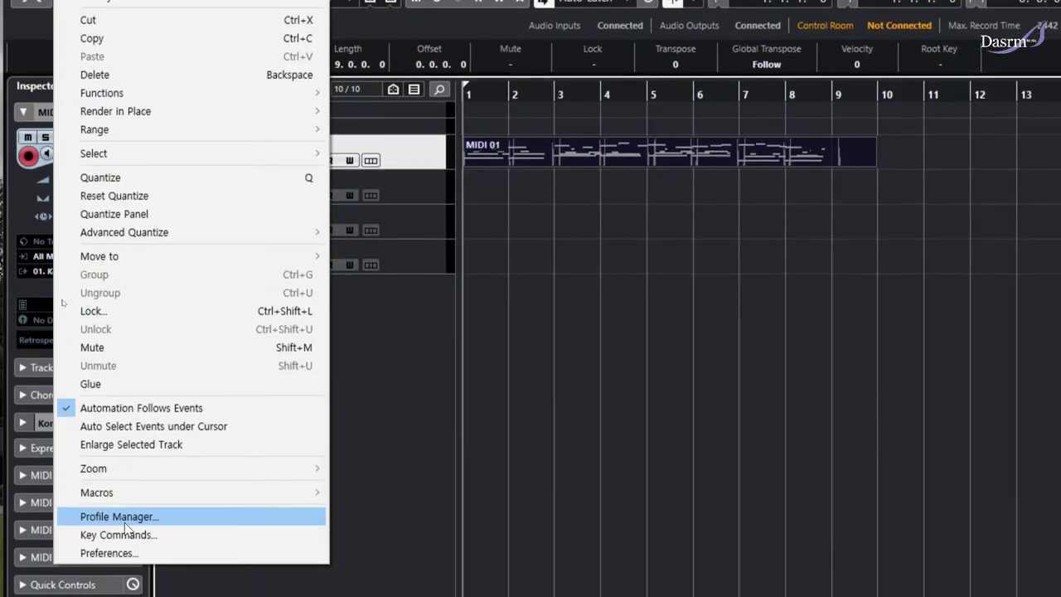
click(125, 553)
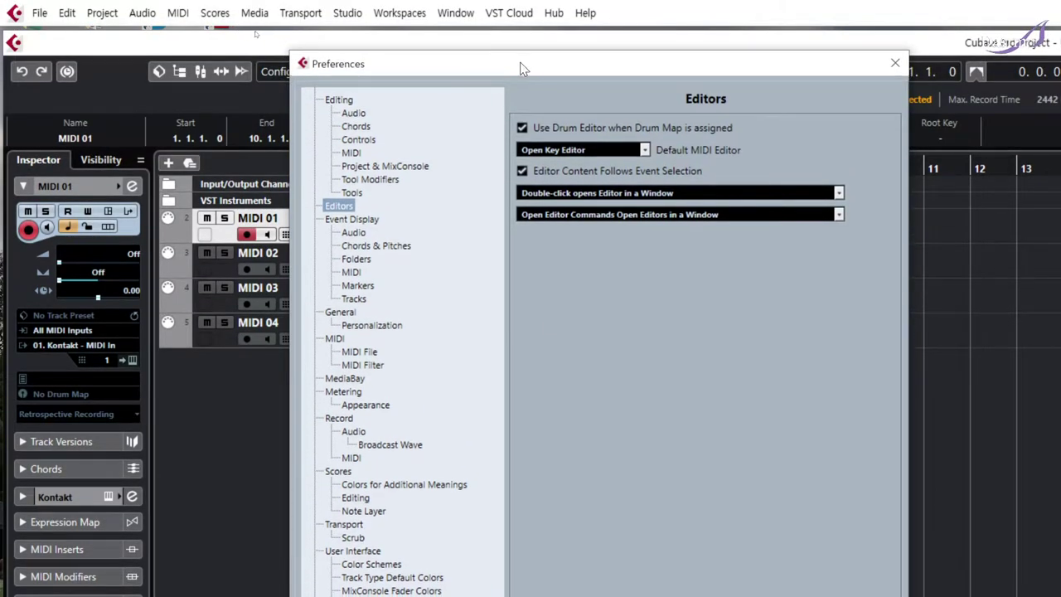
drag(524, 63, 483, 59)
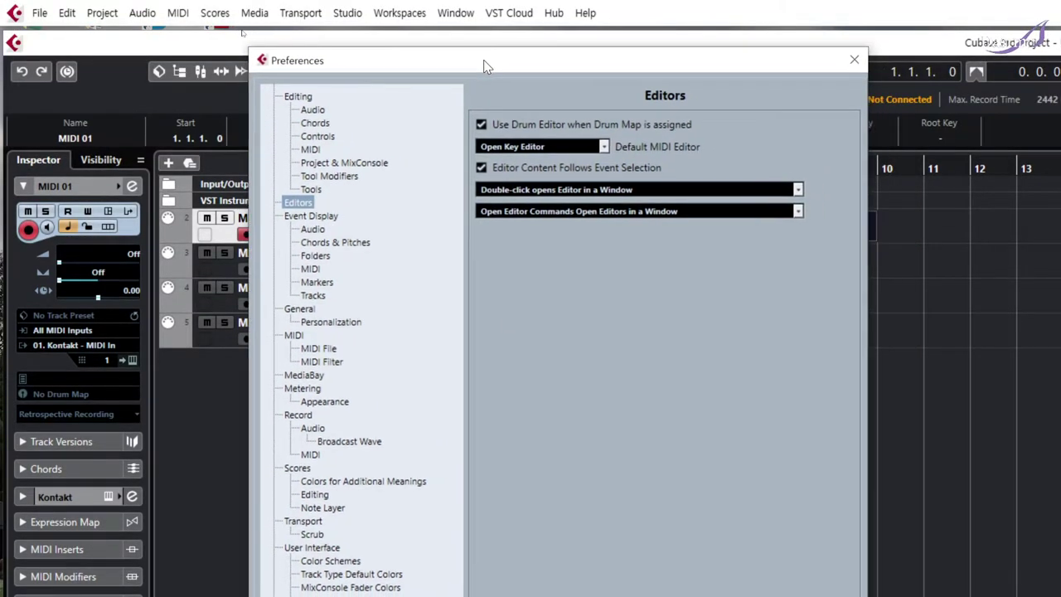
click(300, 101)
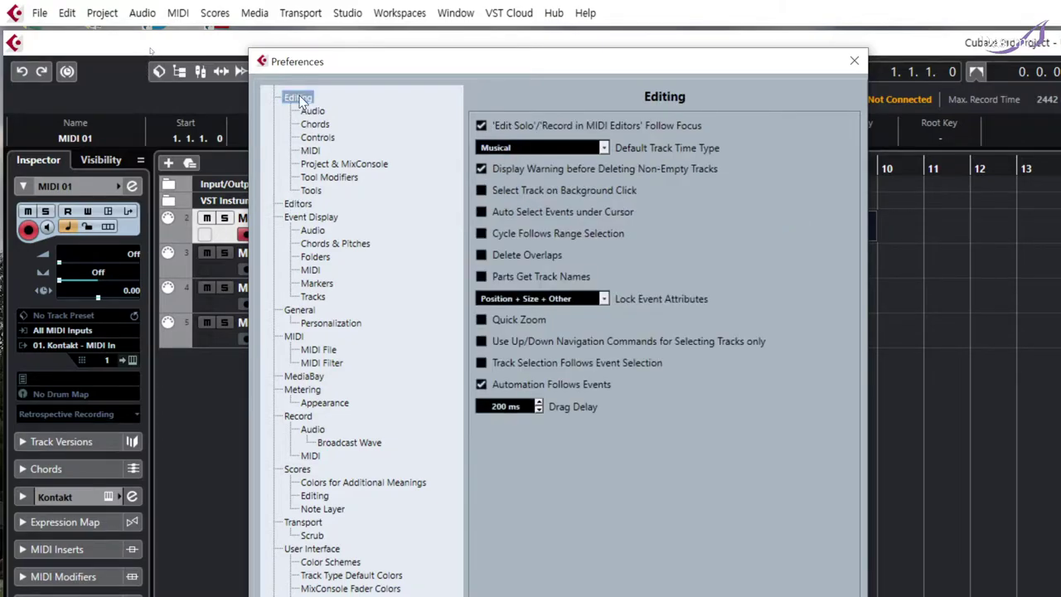
click(305, 205)
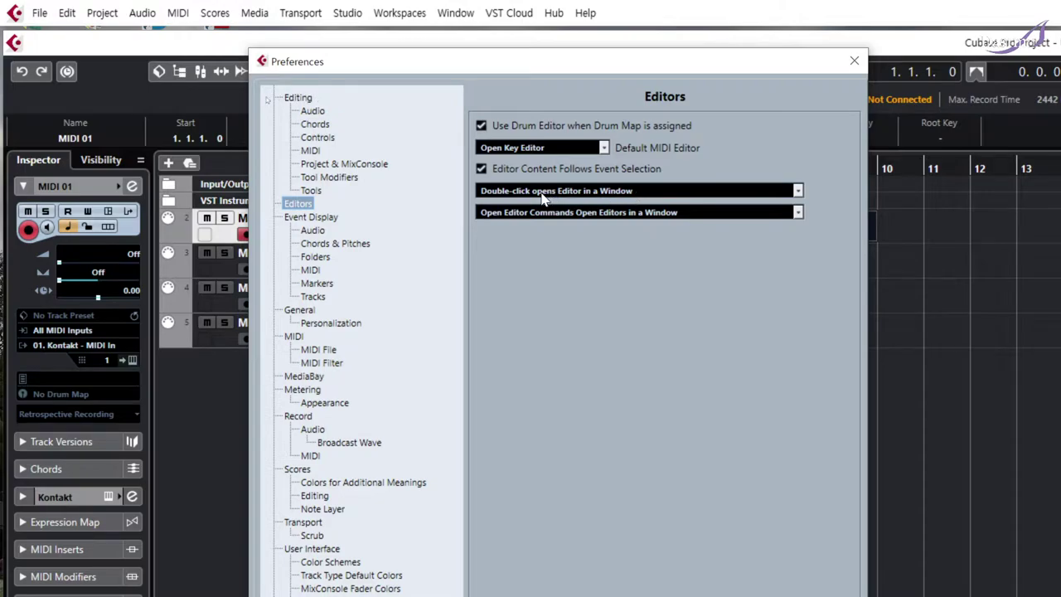
- Try the Double-click opens Editor in Lower Zone option and switch back to Double-click opens Editor in a Window
click(651, 192)
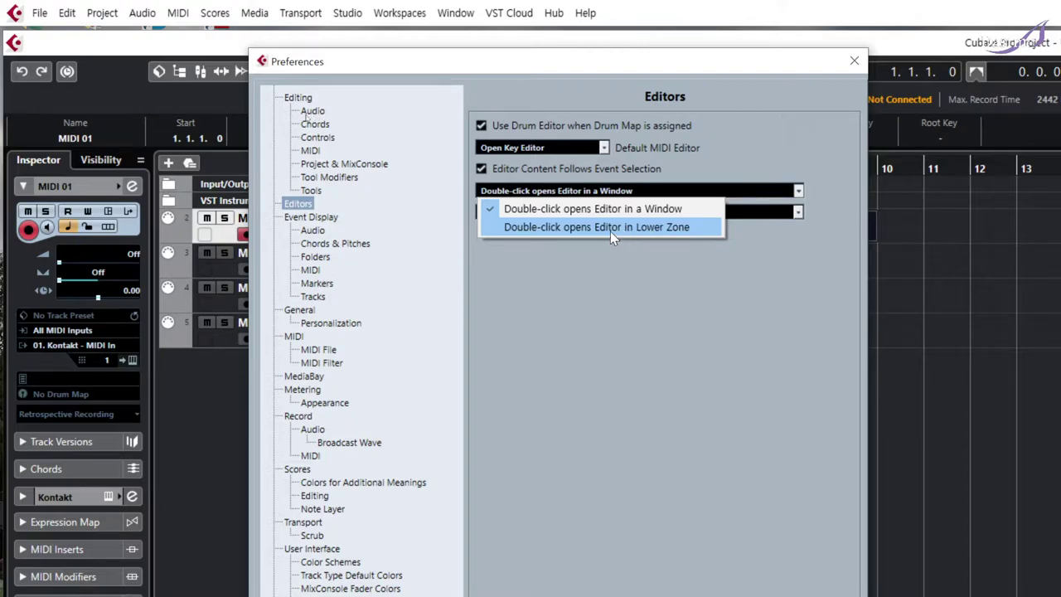
click(682, 226)
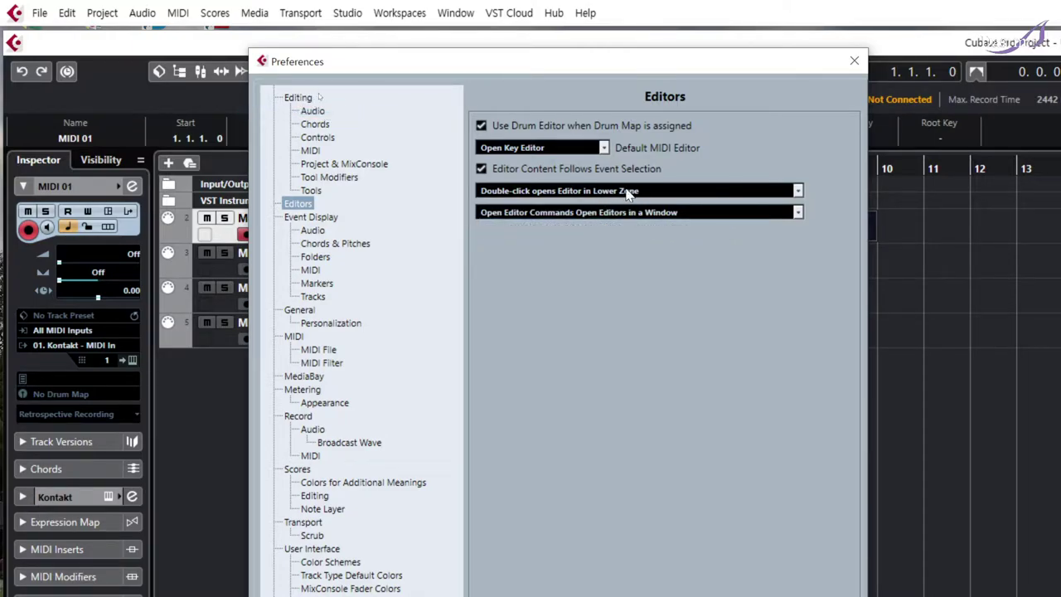
click(655, 193)
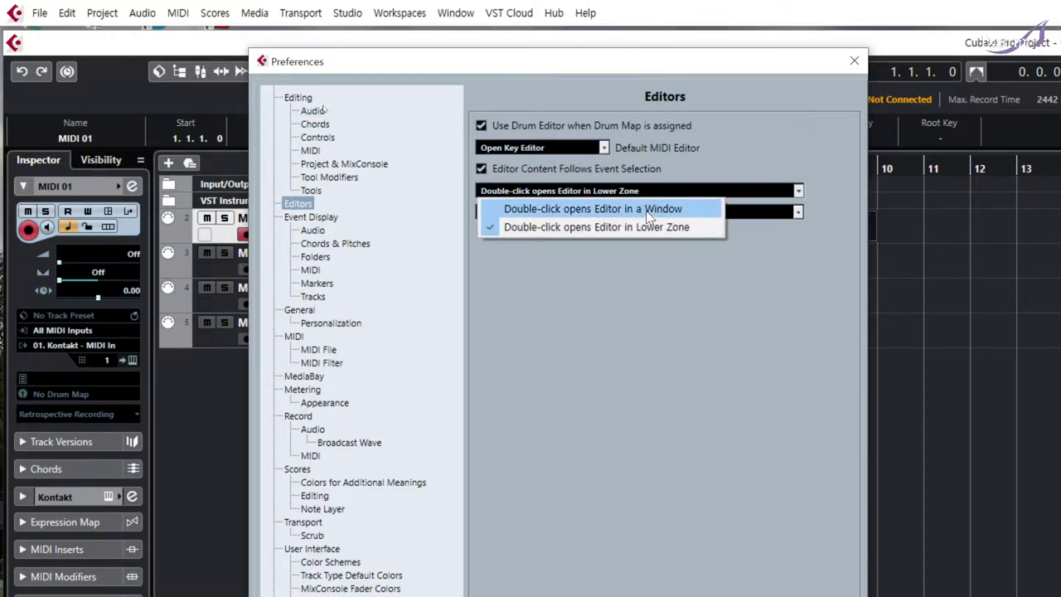
click(646, 210)
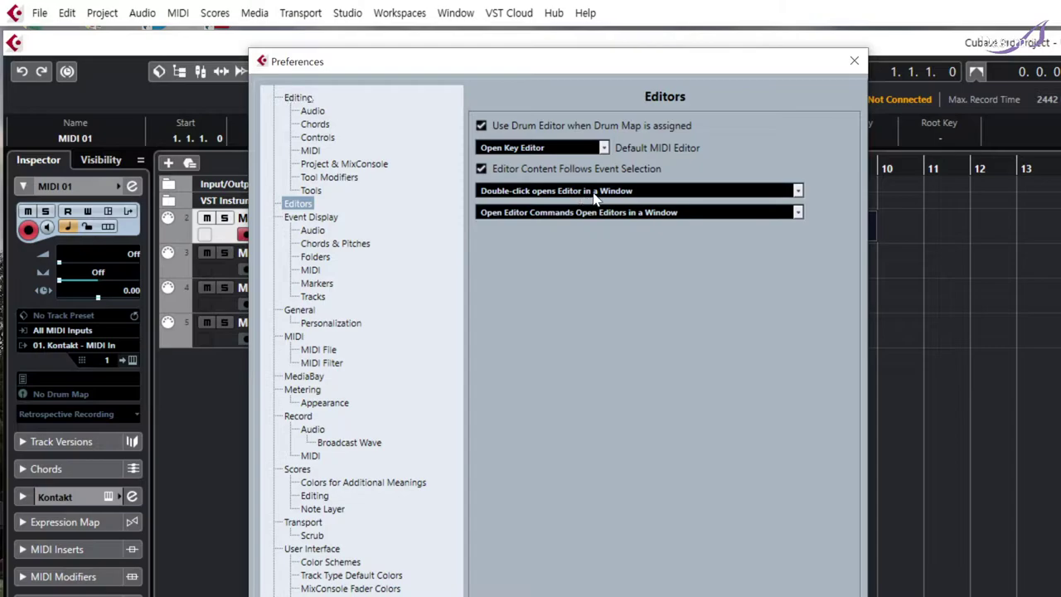
- Keep the option Double-click opens Editor in a Window and confirm the preferences
click(638, 192)
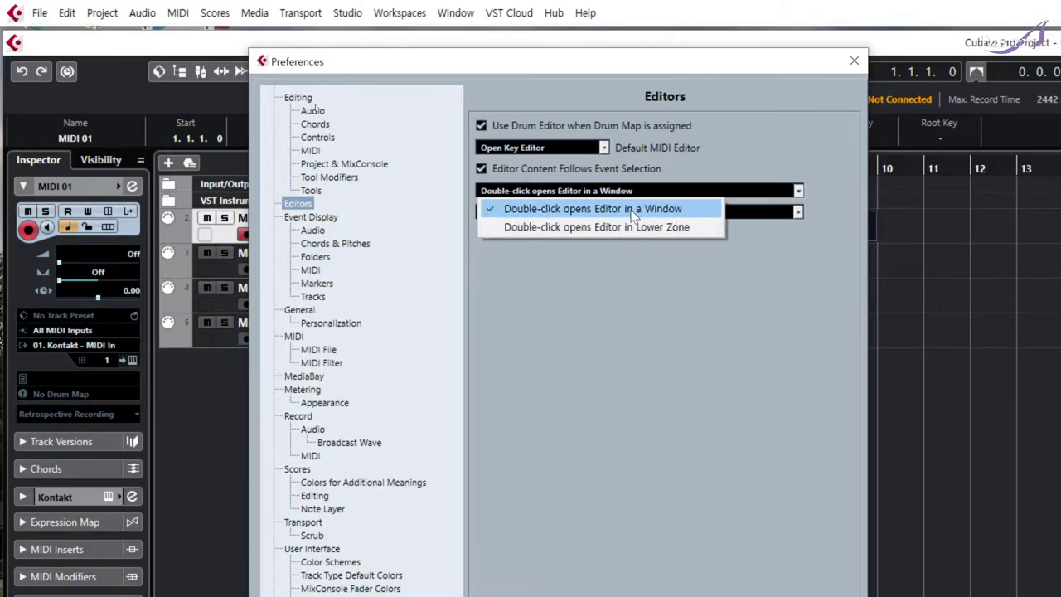
click(733, 167)
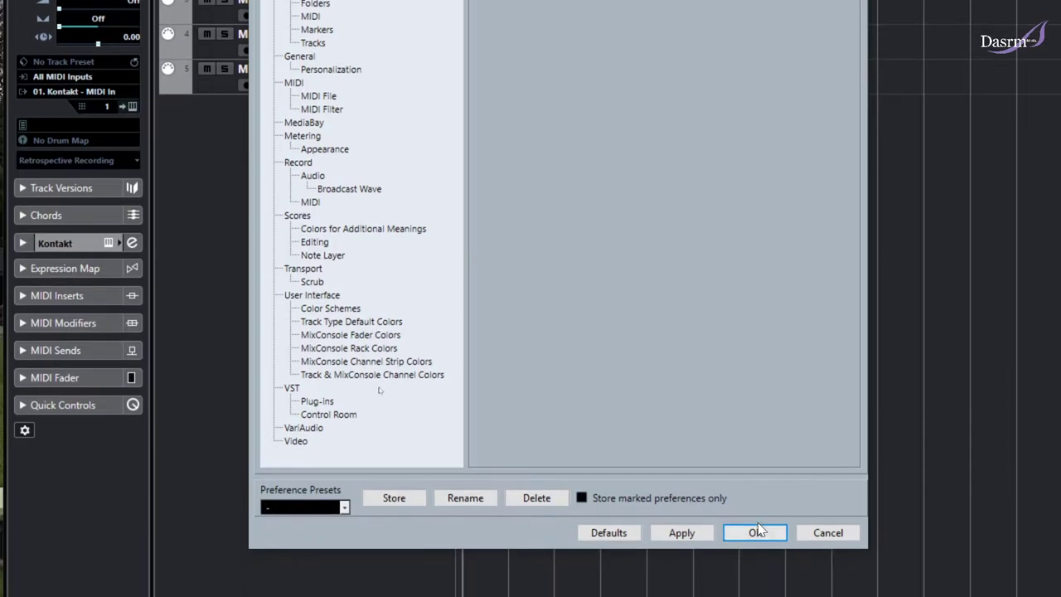
click(750, 526)
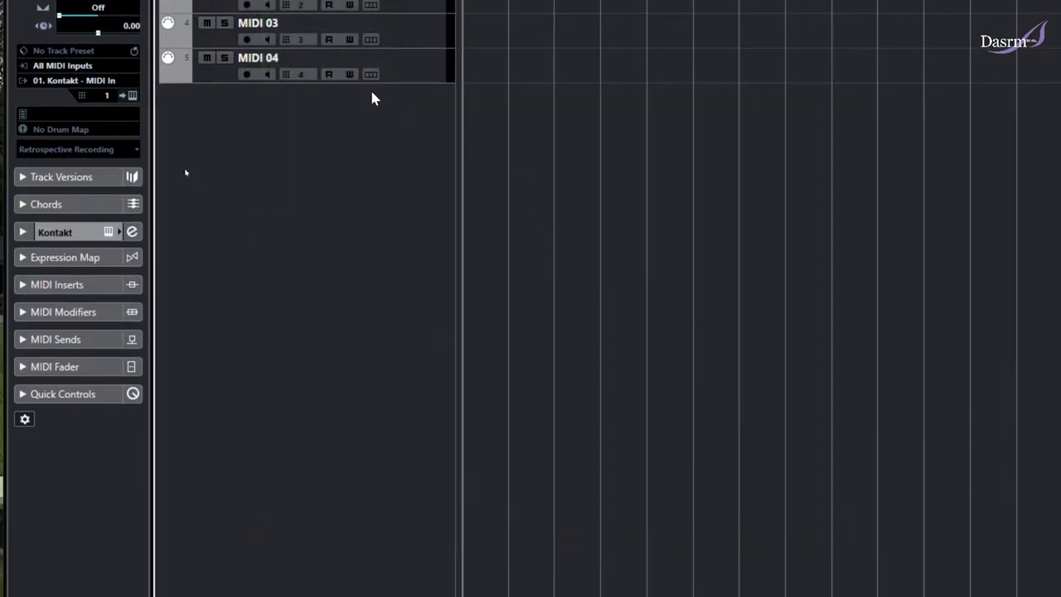
- Open the MIDI 01 part in the Key Editor to check how its window opens, and close it
click(263, 116)
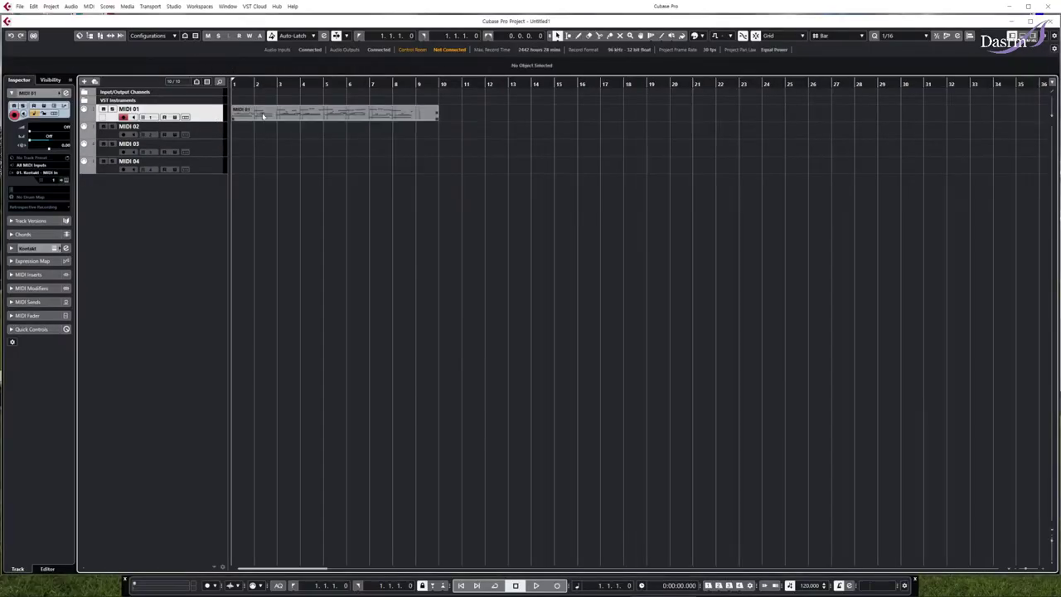
double_click(274, 113)
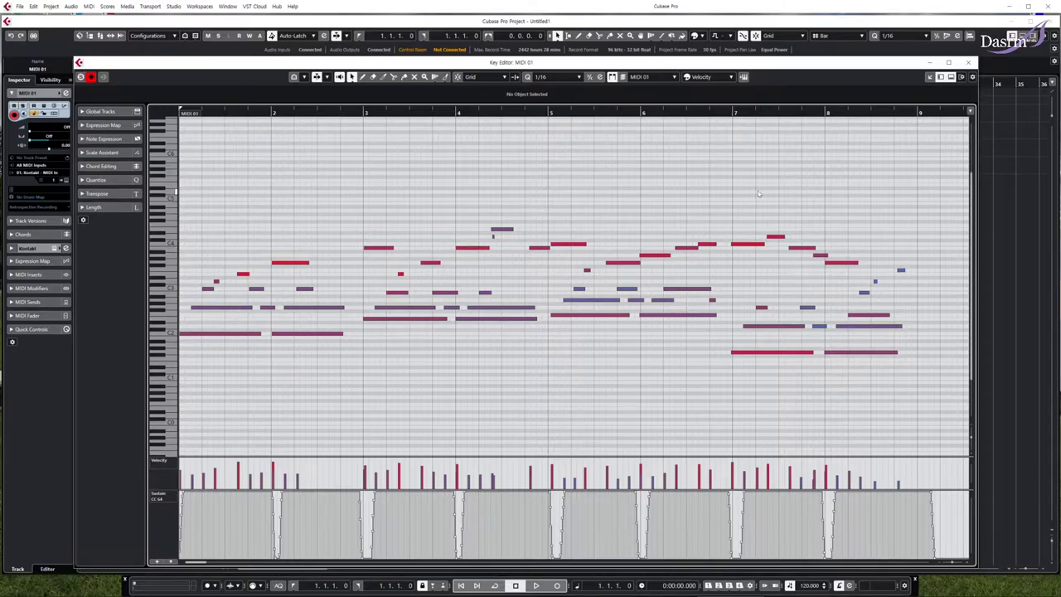
click(967, 62)
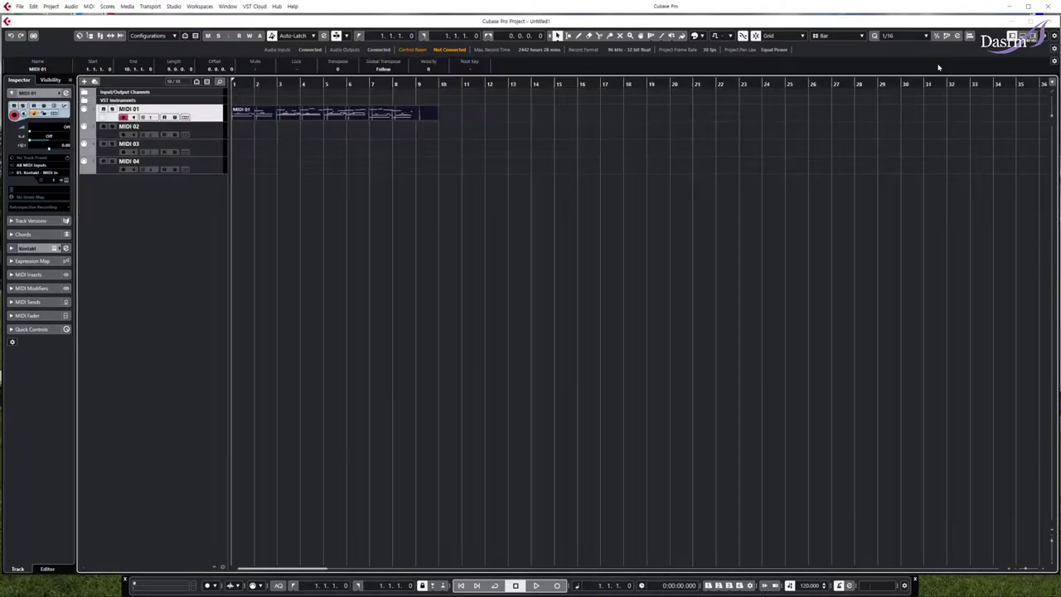
- Examine the User Interface color schemes in the preferences, including the Editor Area Background, and close the preferences
click(35, 7)
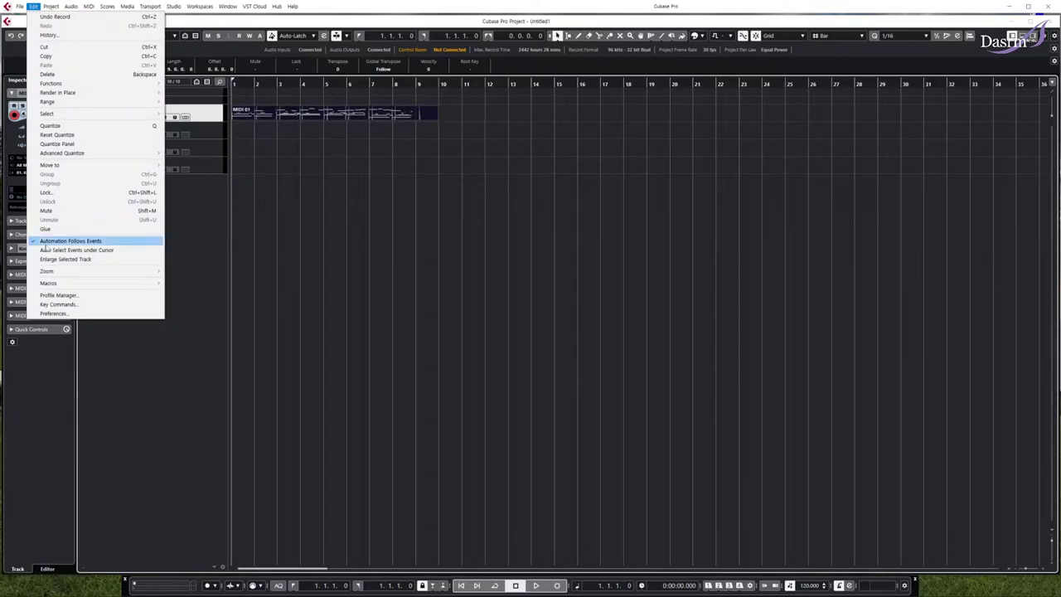
click(62, 315)
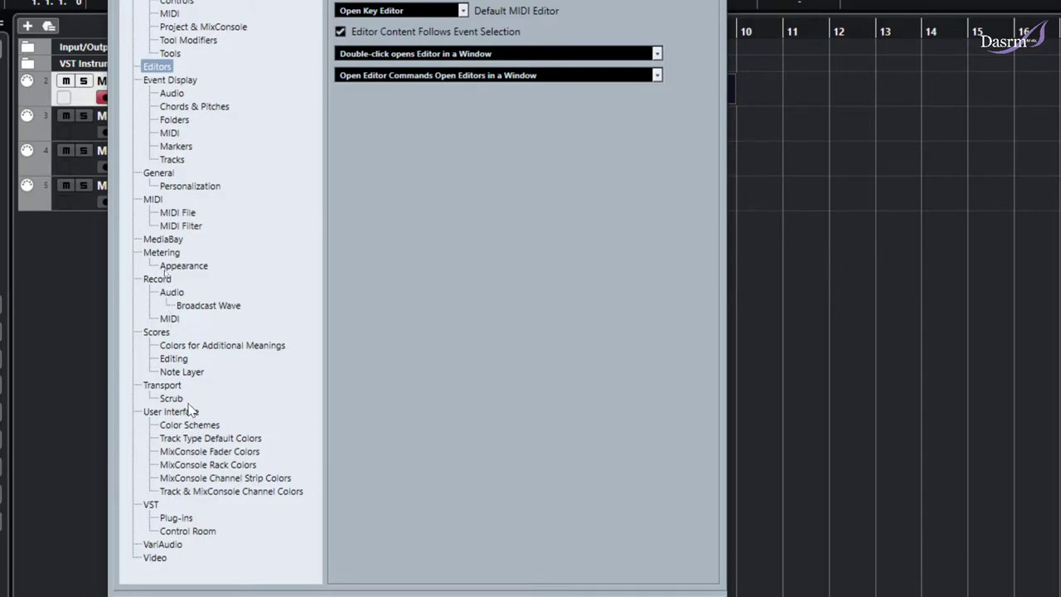
click(188, 444)
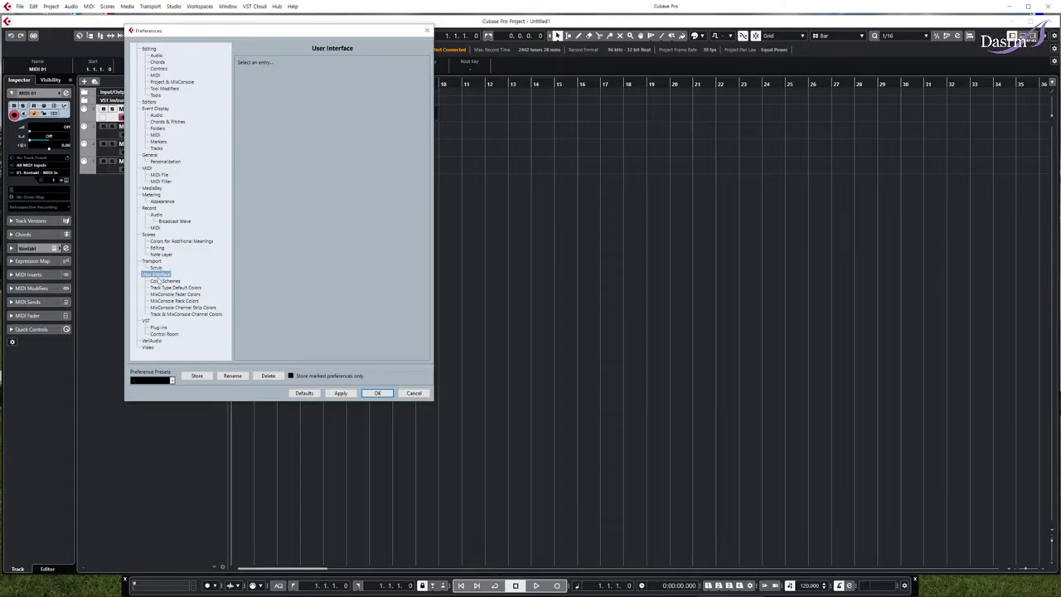
click(163, 282)
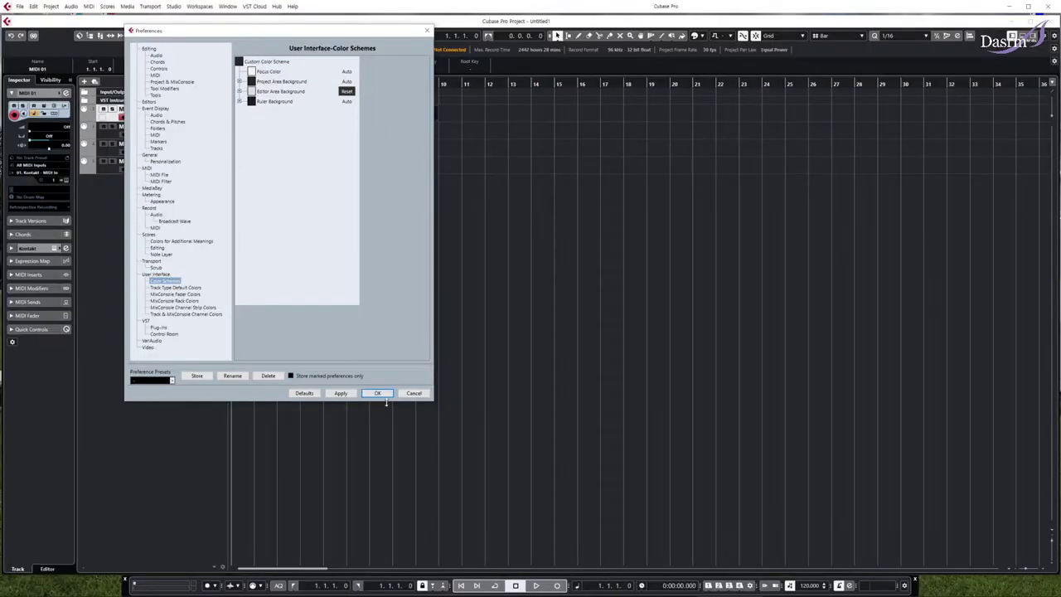
click(377, 393)
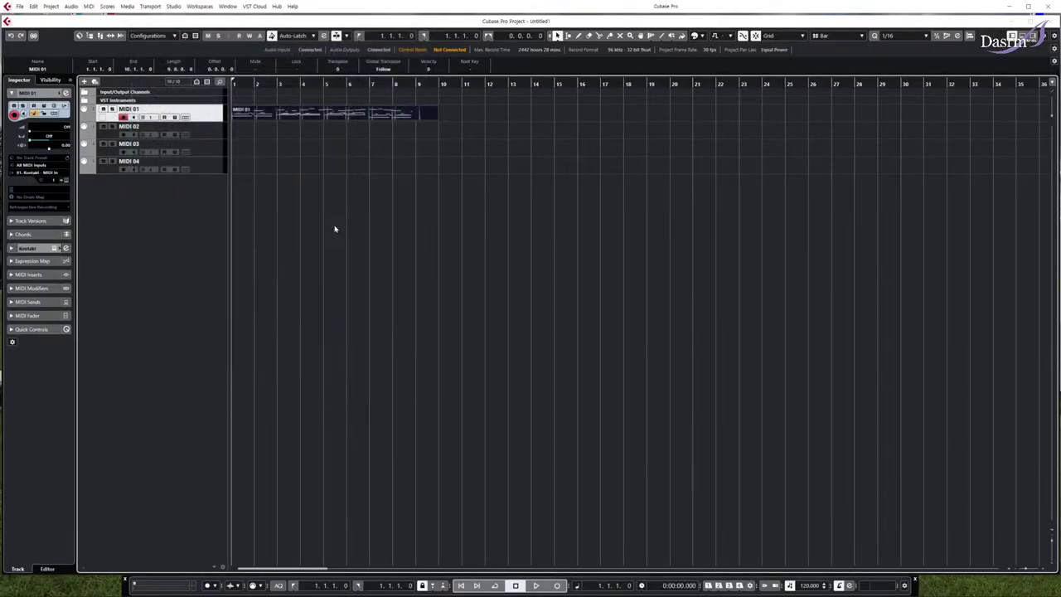
- Open the recorded MIDI 01 part from the project in its Key Editor window
click(283, 116)
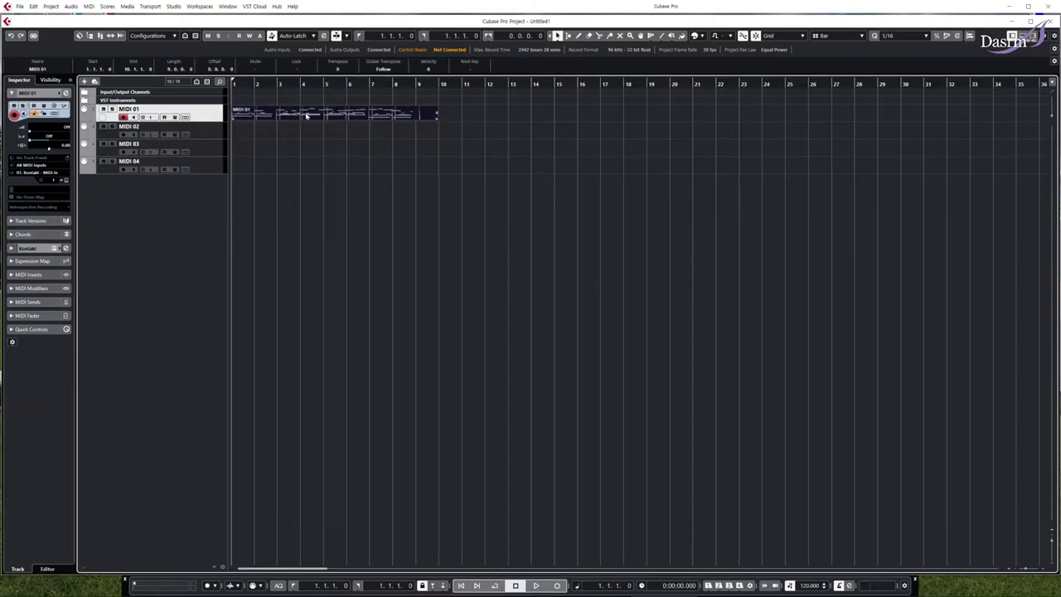
double_click(302, 116)
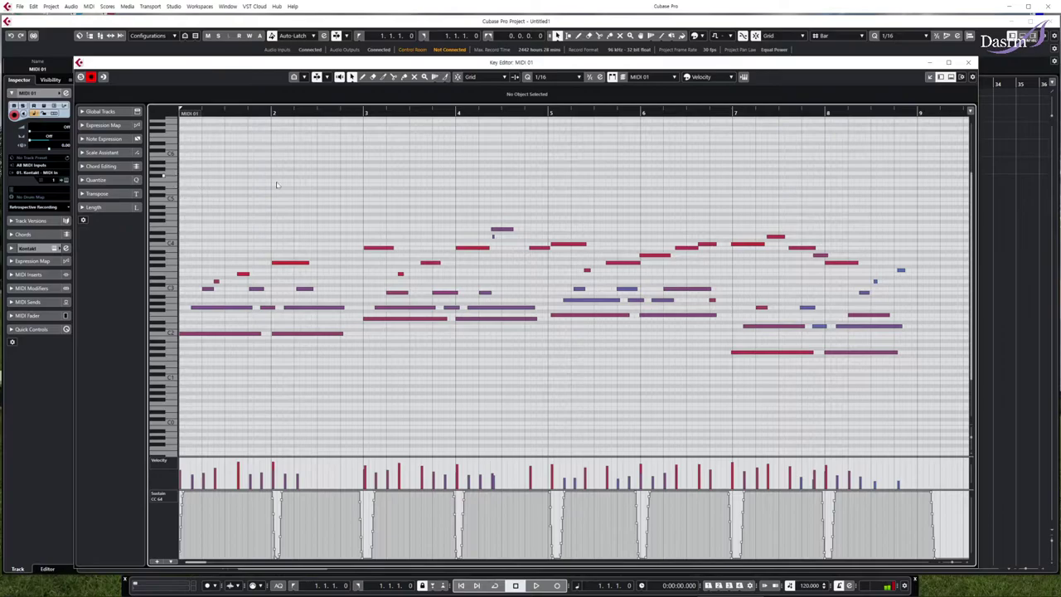
- Play the MIDI 01 part from its start and stop playback during bar 4
mouse_move(189, 204)
mouse_down()
mouse_move(939, 209)
mouse_move(194, 187)
mouse_up()
key(space)
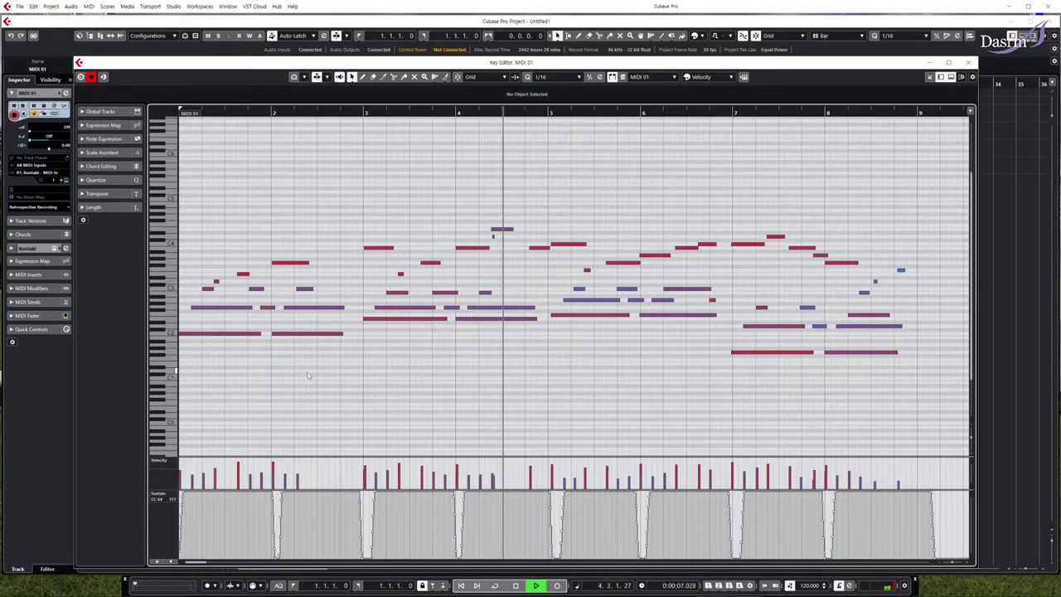
key(space)
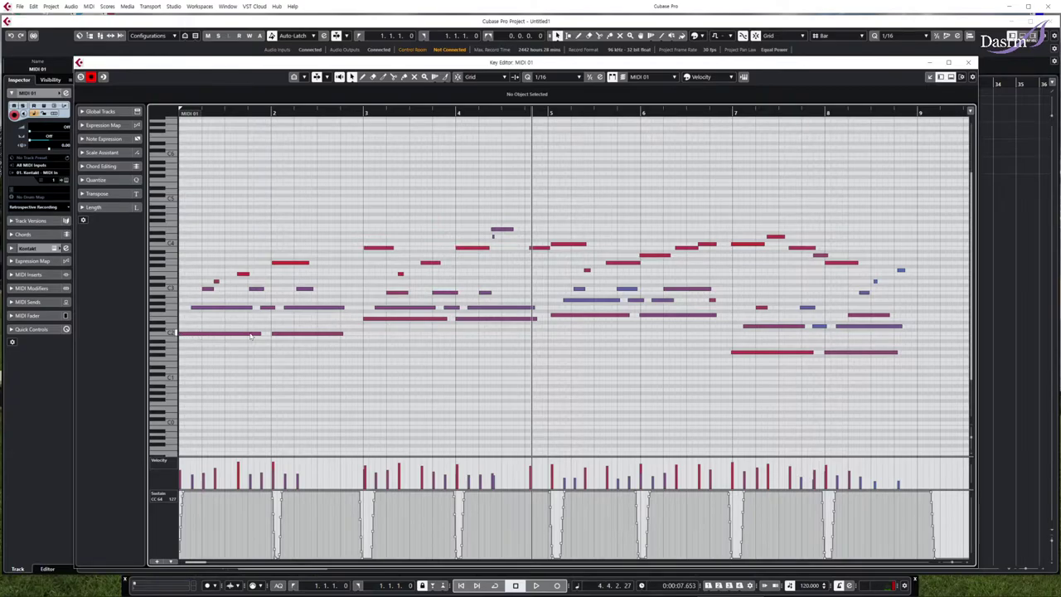
- Place the playback cursor at bars 2, 3 and 4 in turn, and return it to beat 2 of bar 1
click(271, 113)
click(362, 113)
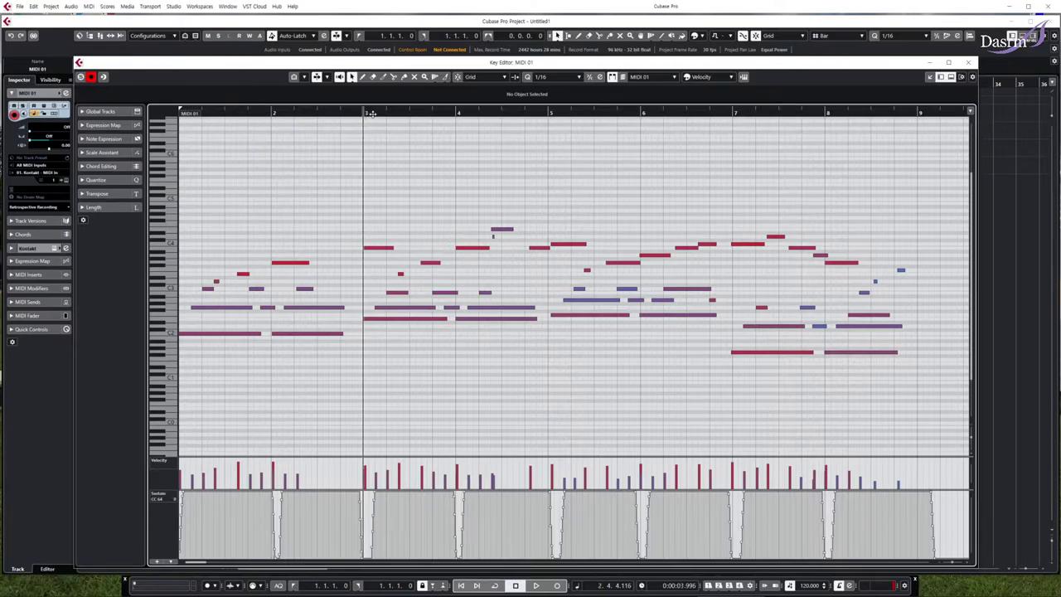
click(457, 112)
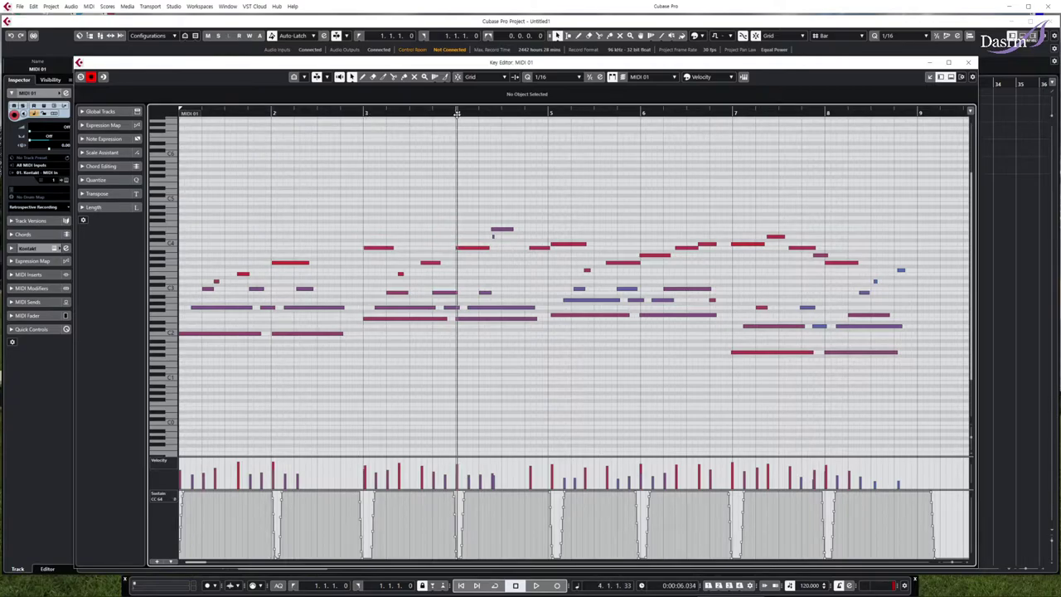
click(201, 113)
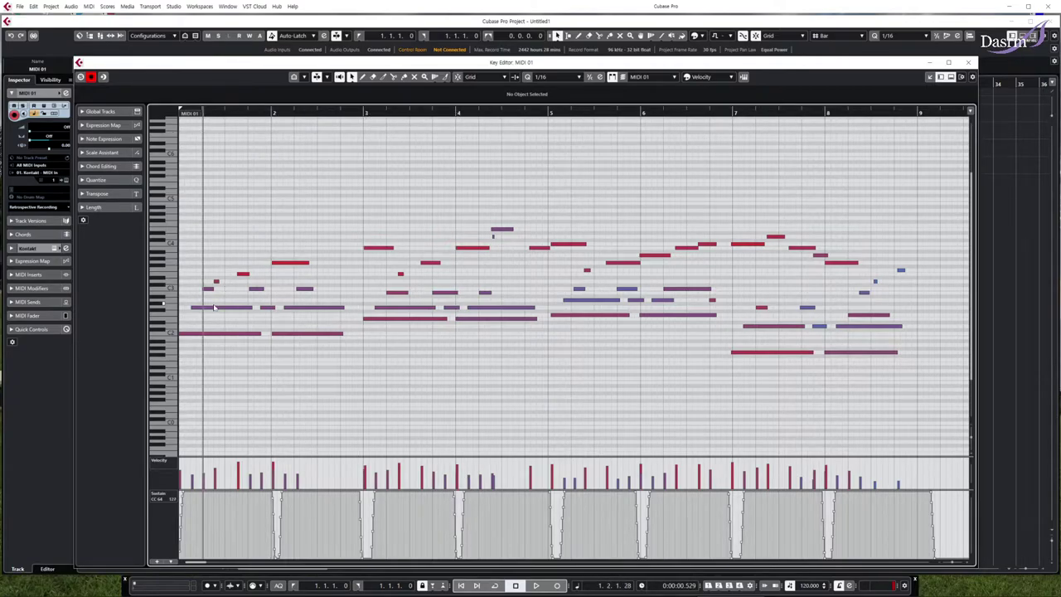
drag(205, 254, 219, 300)
drag(237, 252, 259, 293)
drag(279, 235, 310, 288)
click(224, 238)
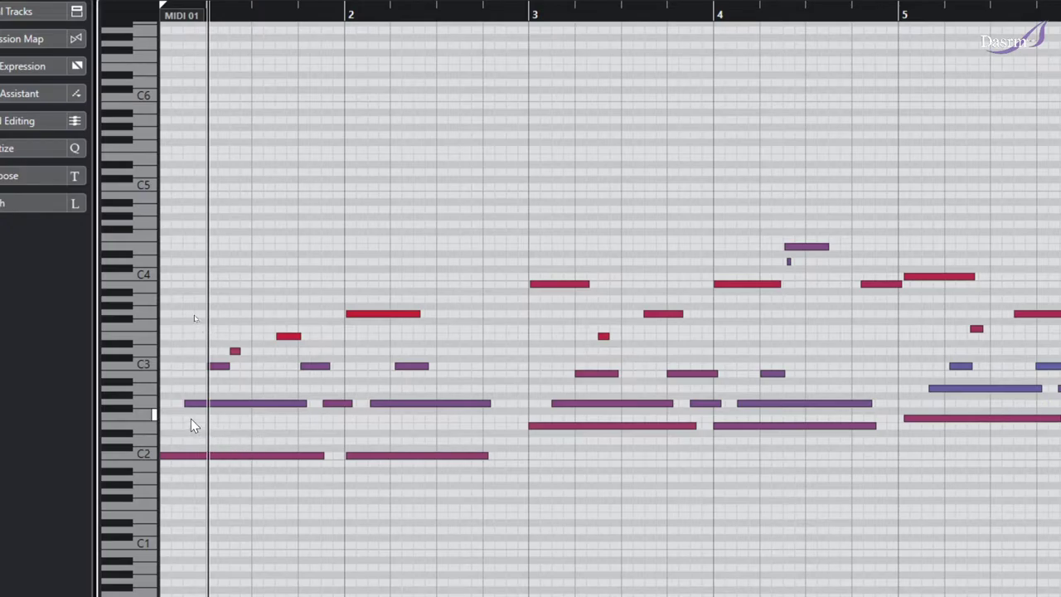
- Select the notes of bar 1 one after another, from the opening C2 to the last C3, to check each one's pitch, and clear the selection
click(172, 455)
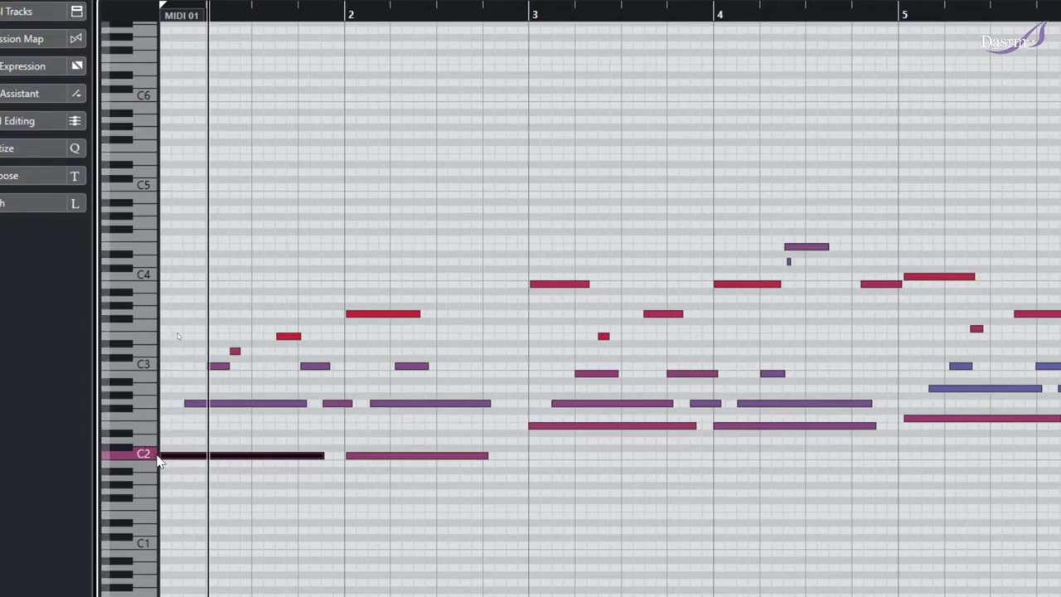
click(213, 404)
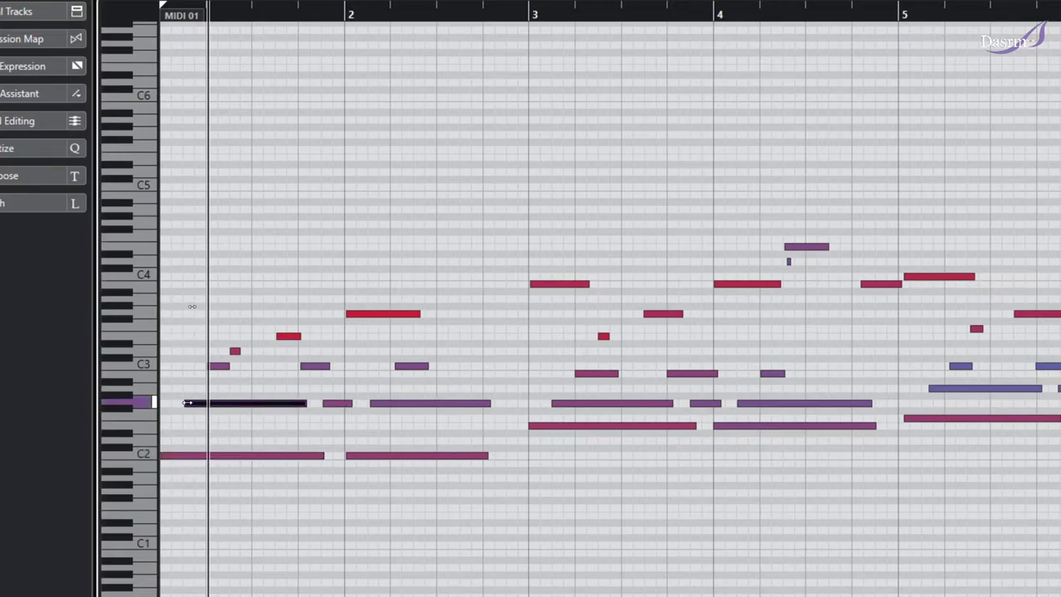
drag(180, 402, 177, 384)
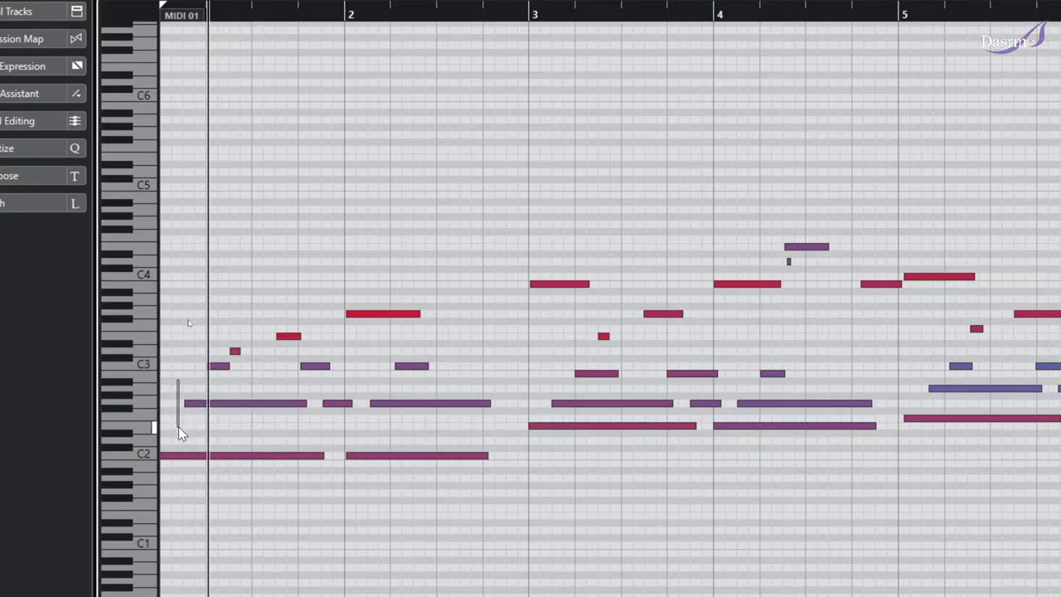
click(208, 404)
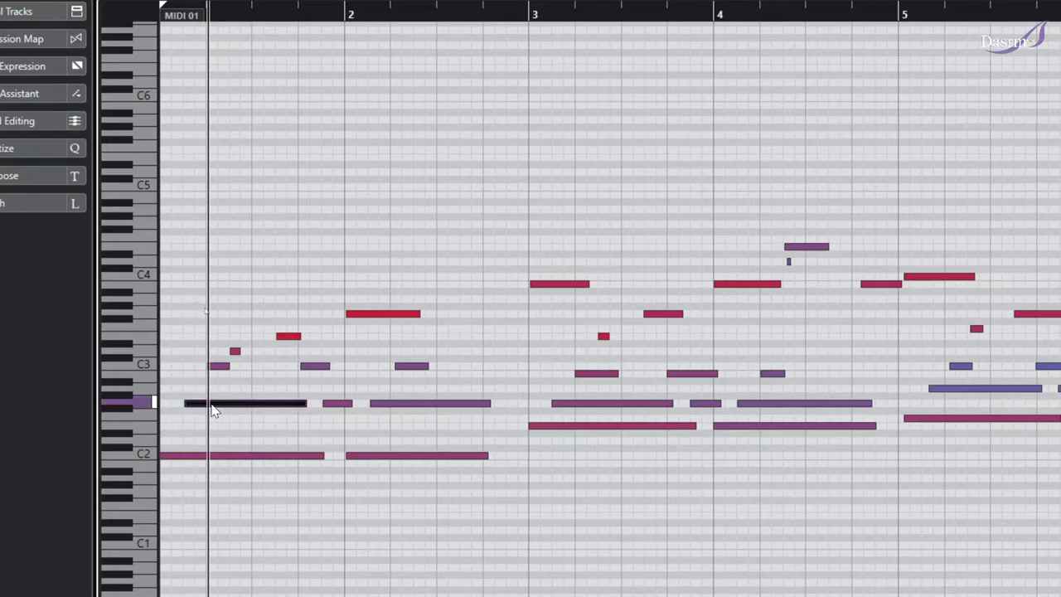
click(218, 366)
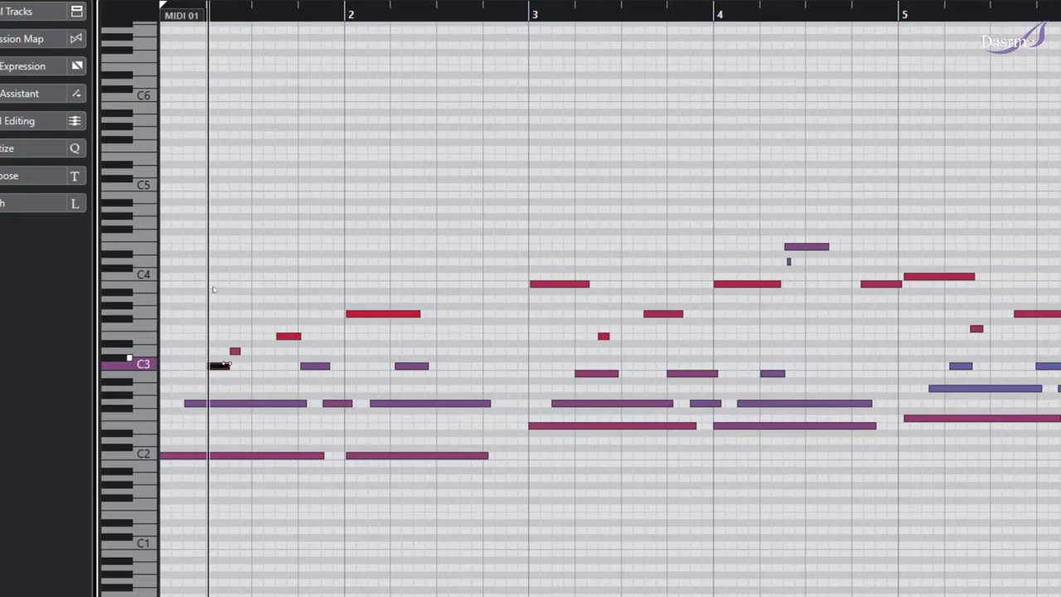
click(235, 351)
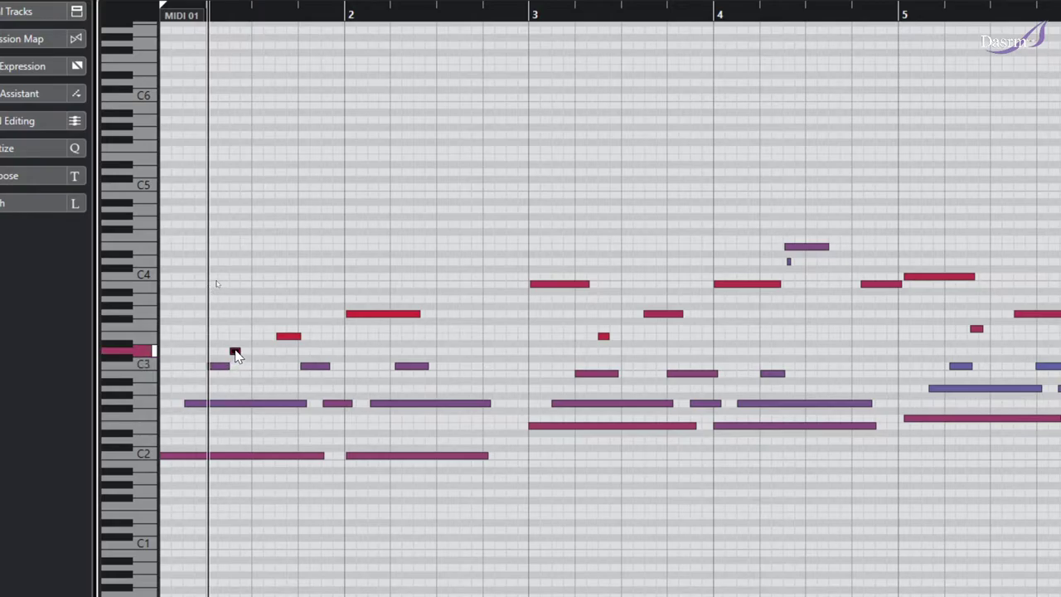
click(289, 336)
click(314, 369)
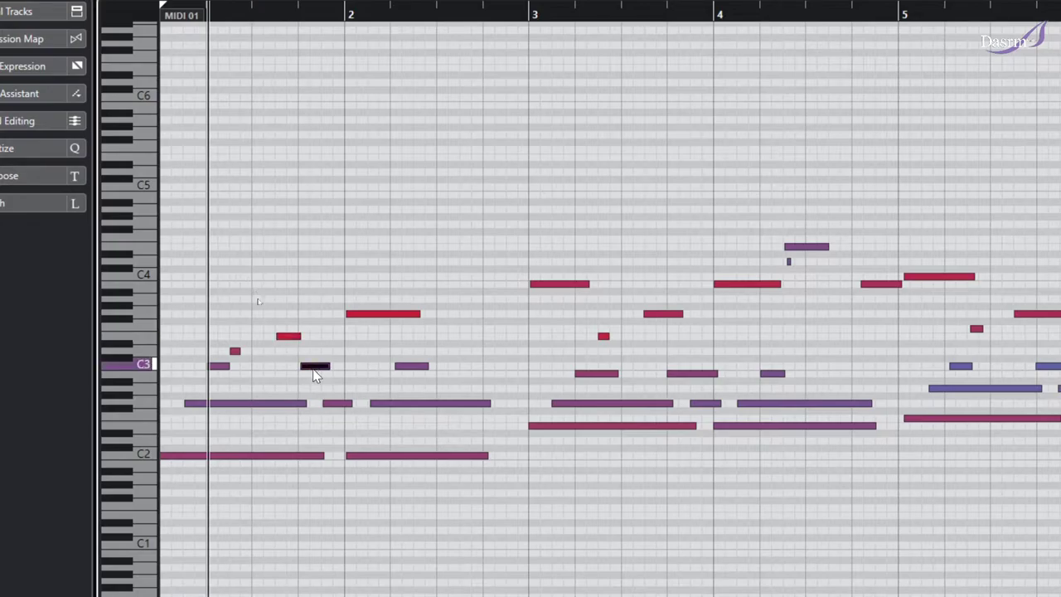
click(348, 349)
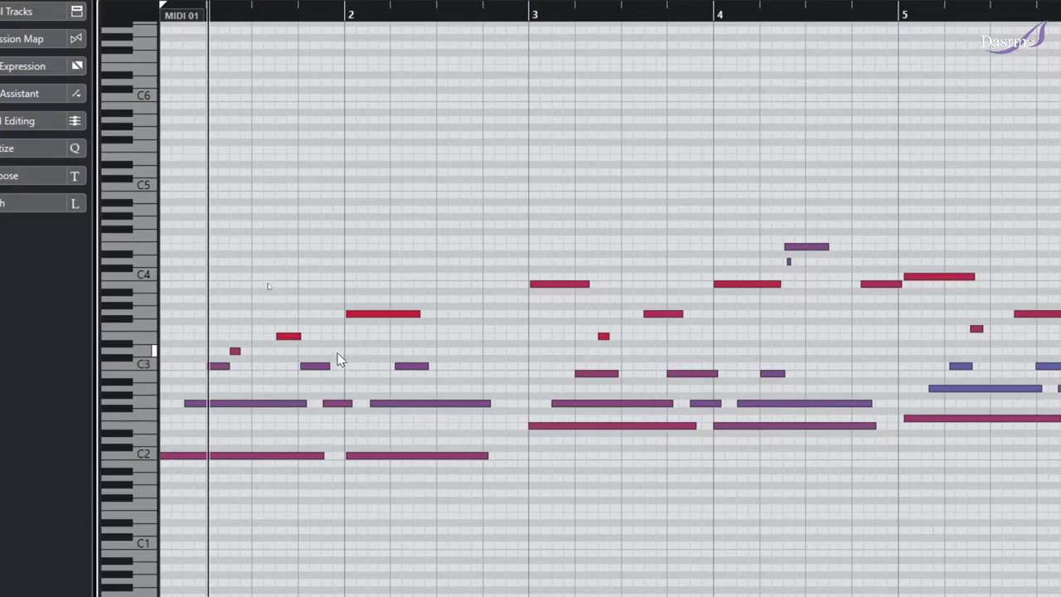
- Compare the color of the opening C2 note with the bright red note at the start of bar 2, and clear the selection
click(265, 456)
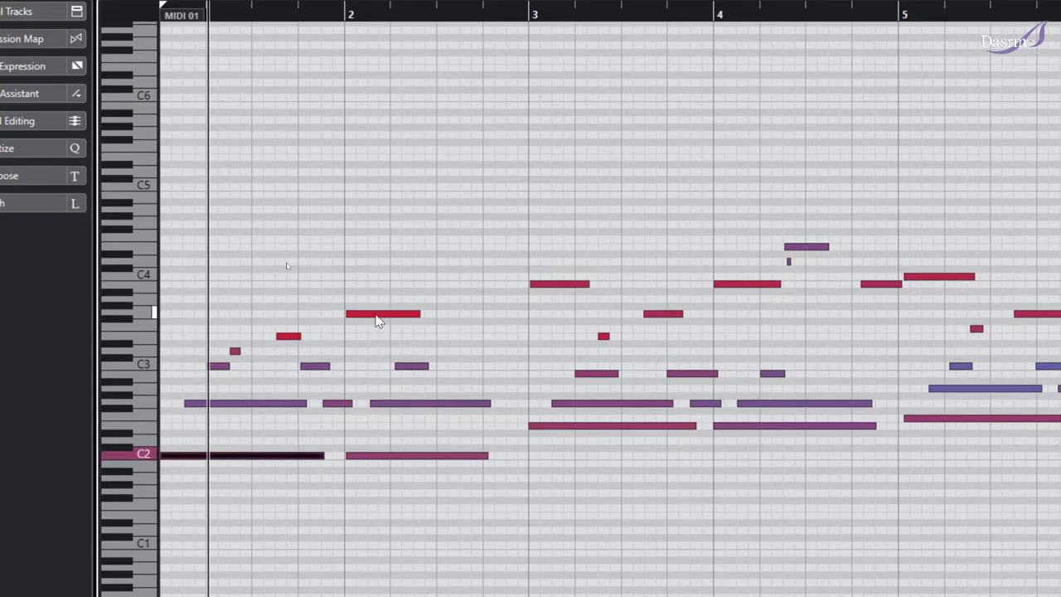
click(374, 315)
click(335, 341)
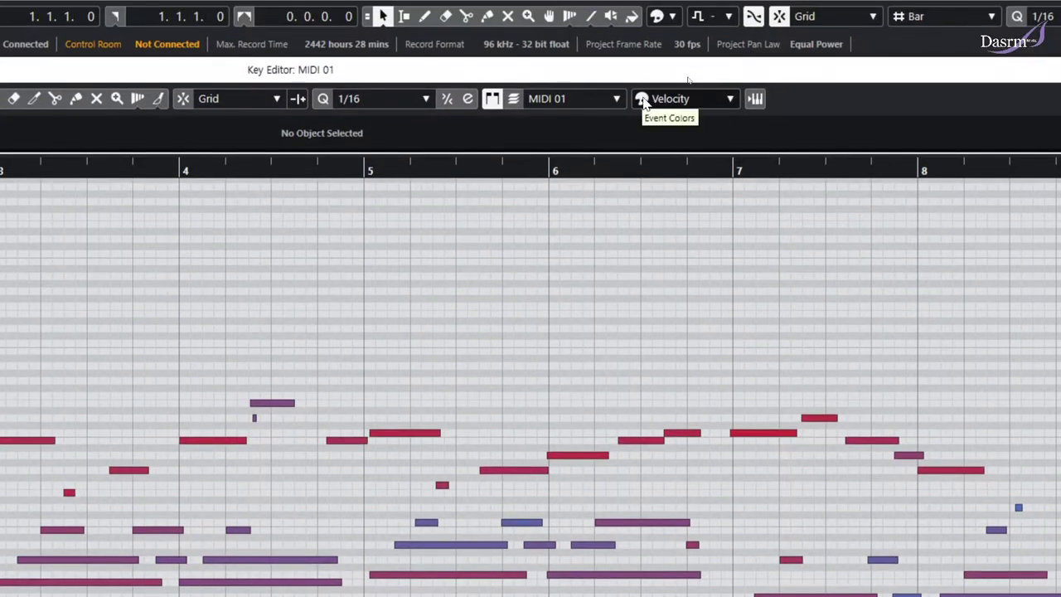
- Try coloring the notes by Pitch, and return the event colors to Velocity
click(702, 99)
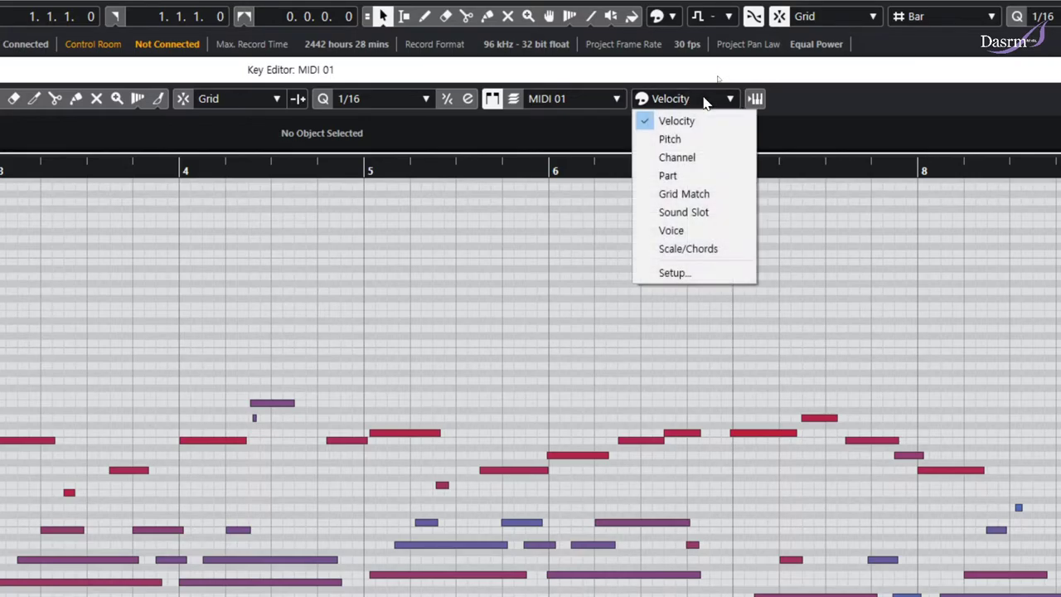
click(681, 139)
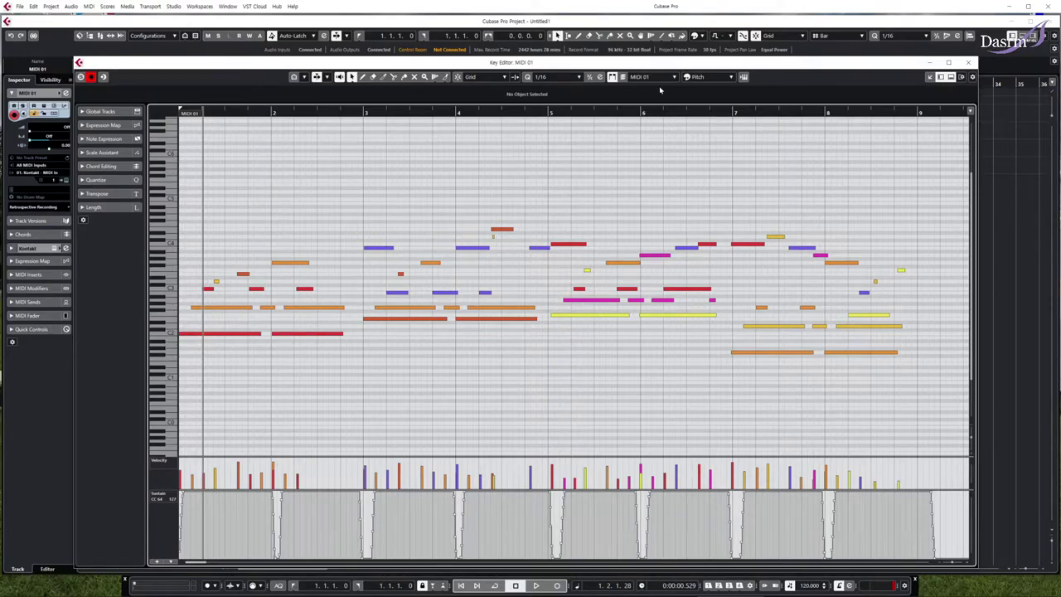
click(723, 77)
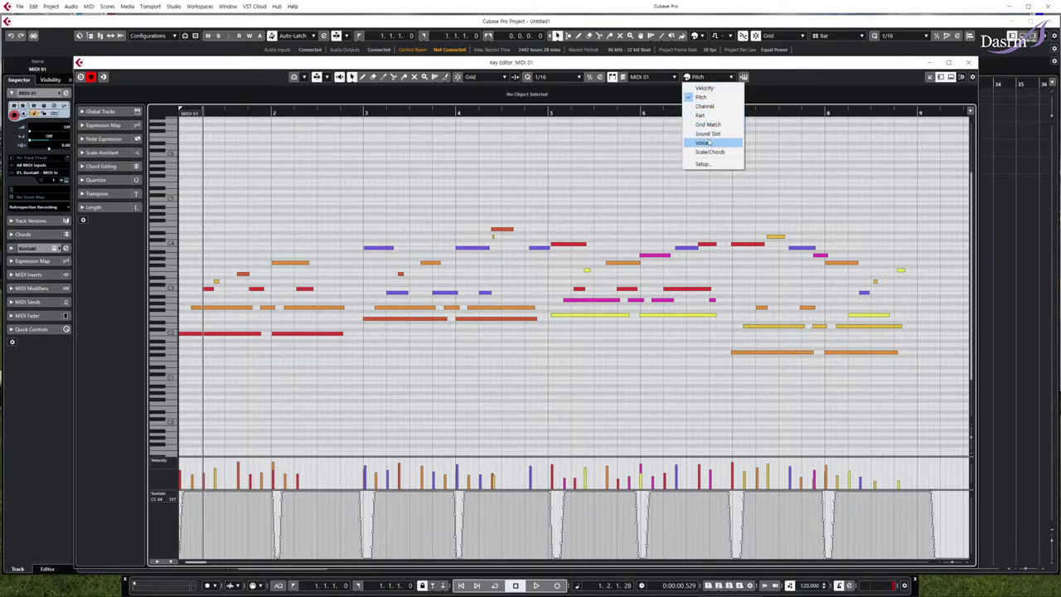
click(705, 89)
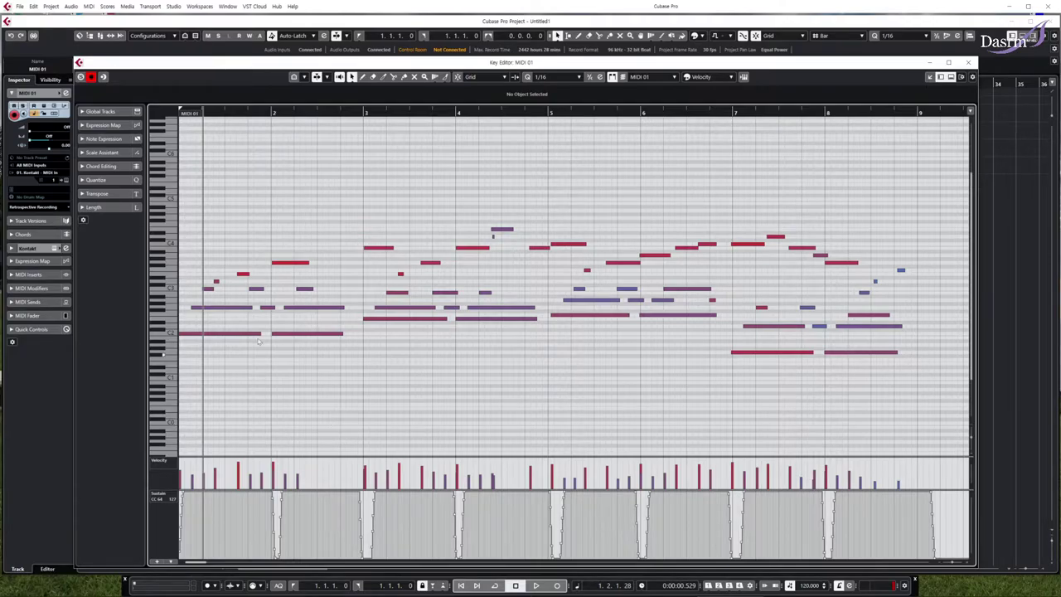
- Enlarge the Velocity controller lane below the notes to roughly twice its height
drag(231, 213, 630, 376)
click(489, 376)
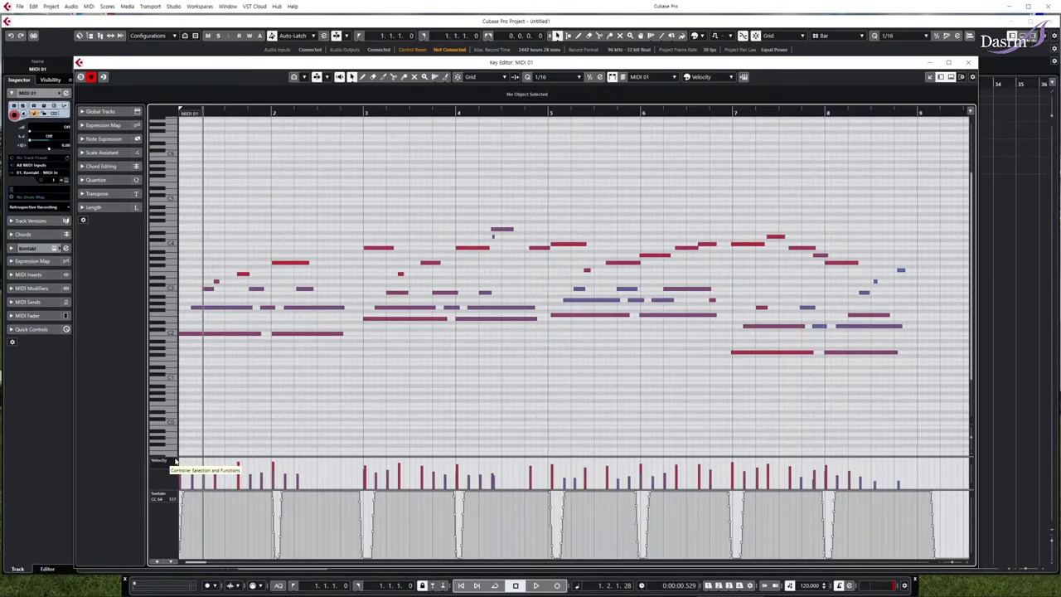
drag(191, 456, 200, 412)
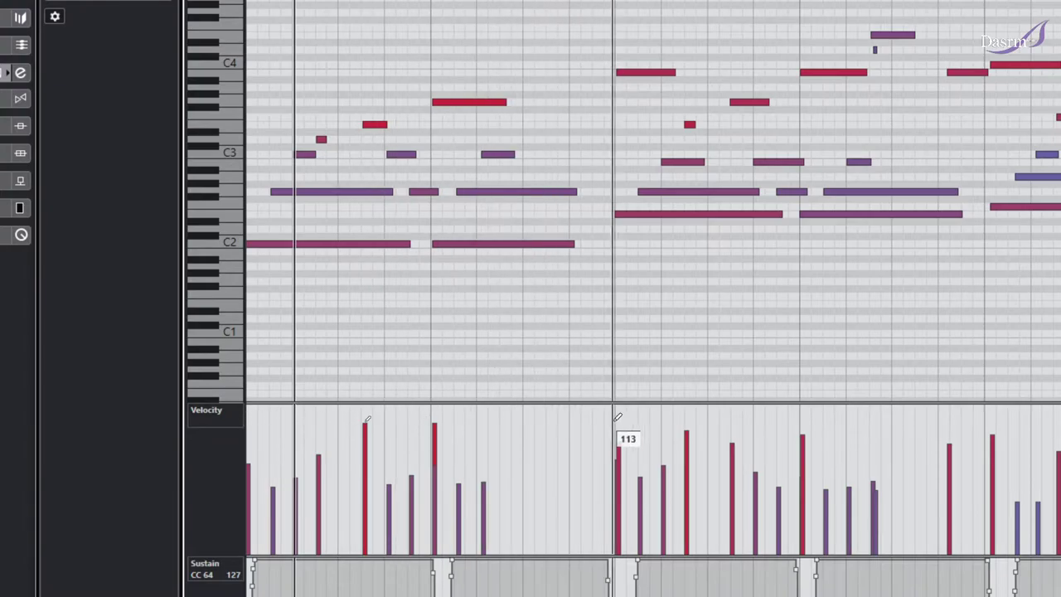
- Check the controller choices for the Velocity lane, try CC 7 (Main Volume), and return the lane to Velocity
click(229, 416)
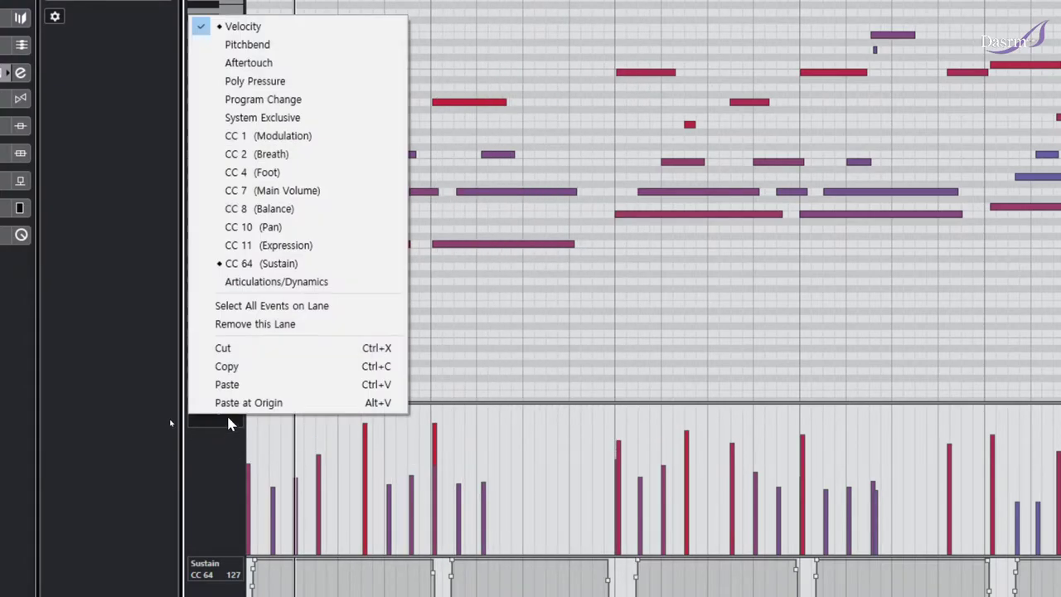
click(230, 453)
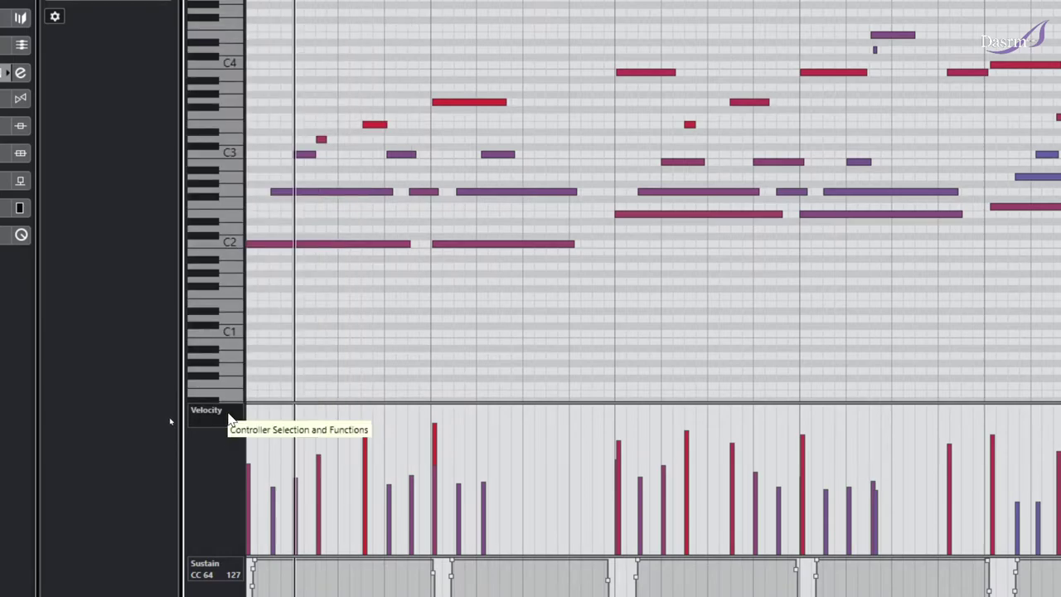
click(230, 419)
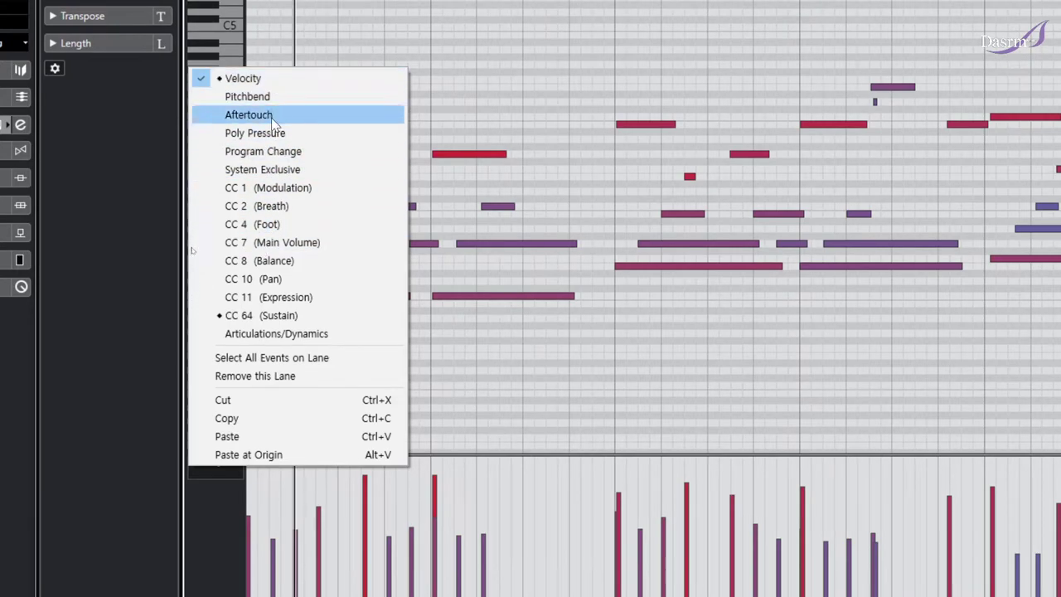
click(267, 242)
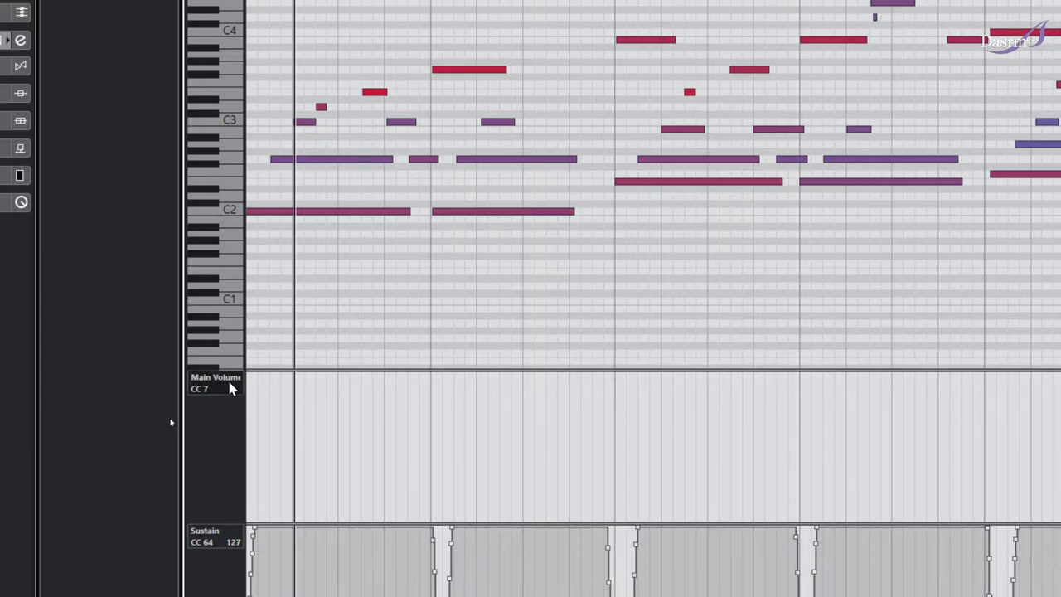
click(203, 392)
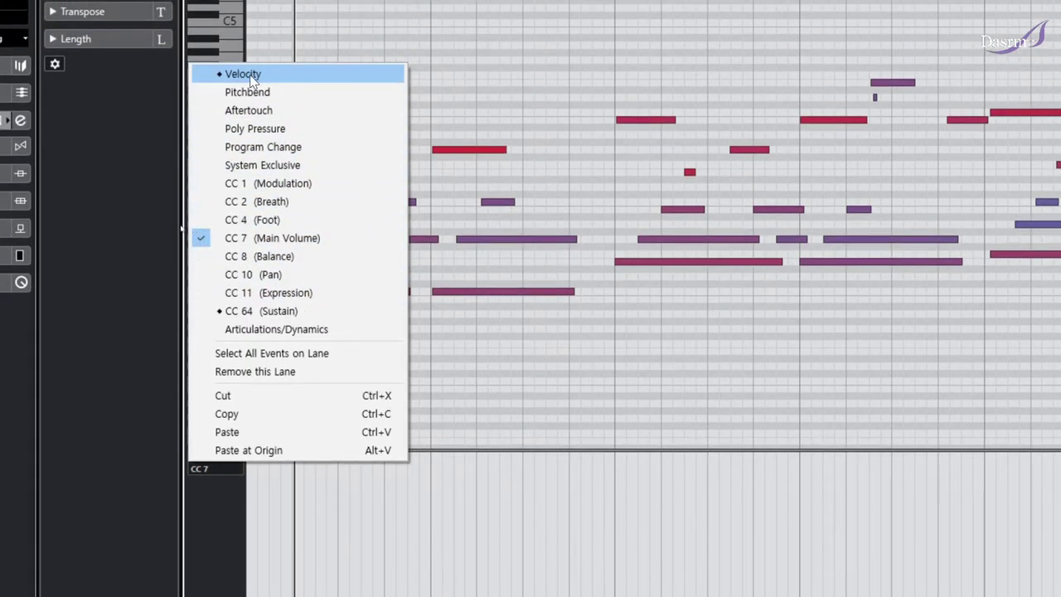
click(248, 74)
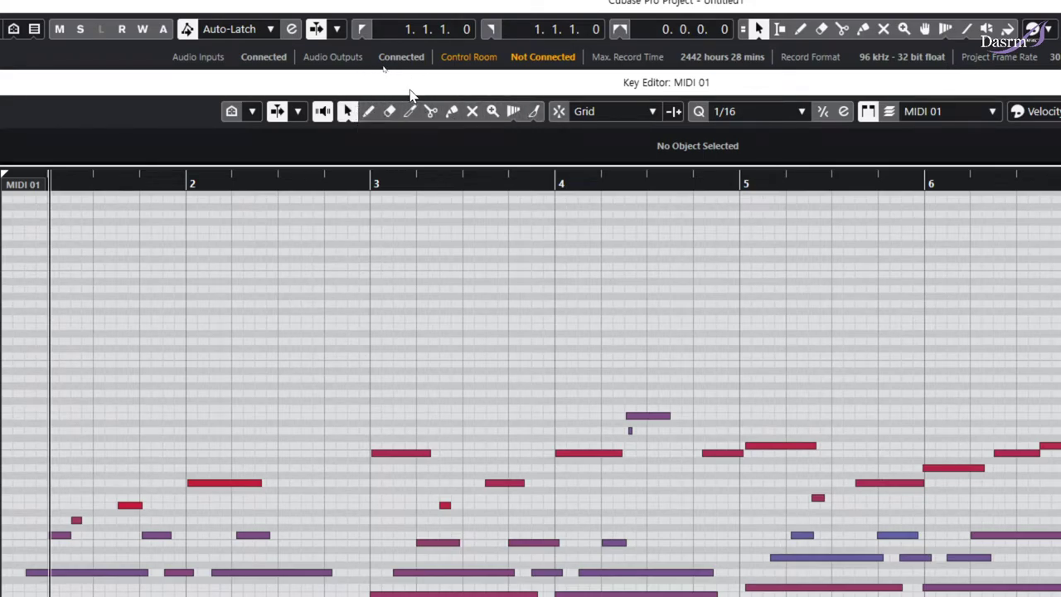
- Check the sizing modes offered by the Object Selection tool
click(349, 118)
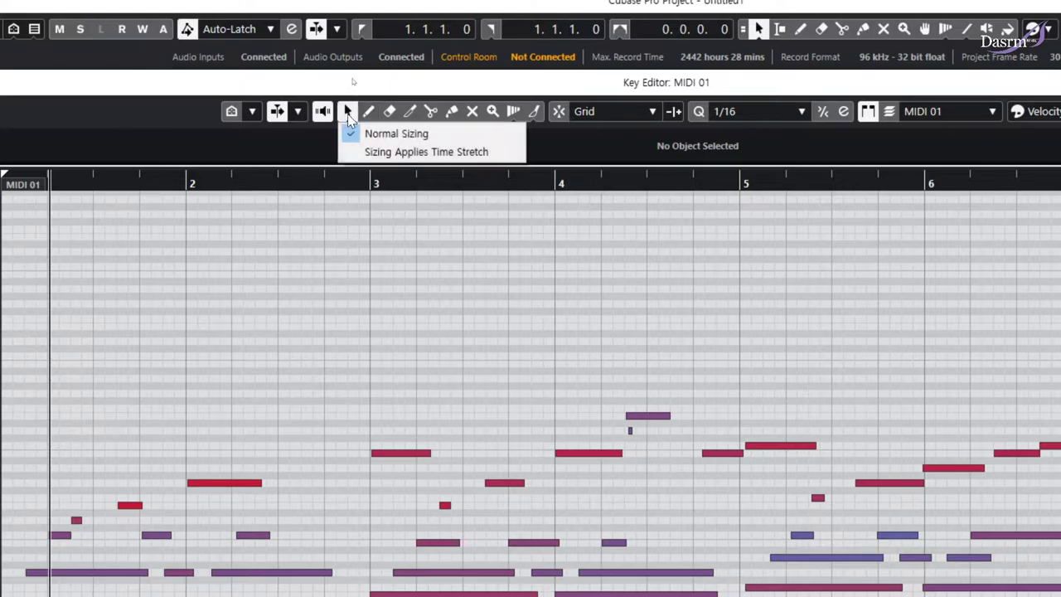
click(354, 76)
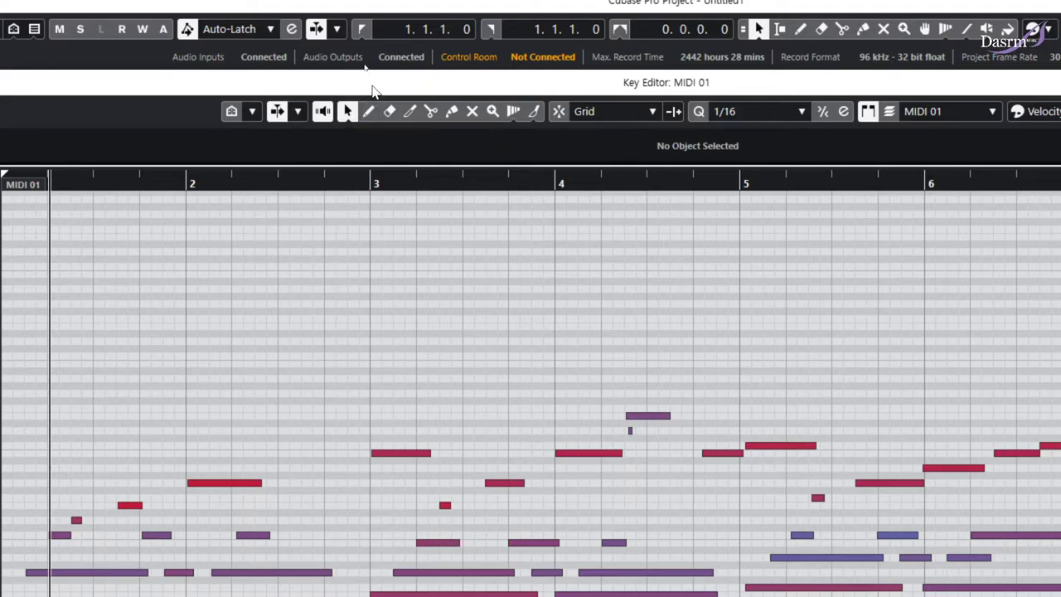
- Draw two notes about two beats long above the melody, one from beat 2 of bar 1 and an A4 from the start of bar 2
click(369, 111)
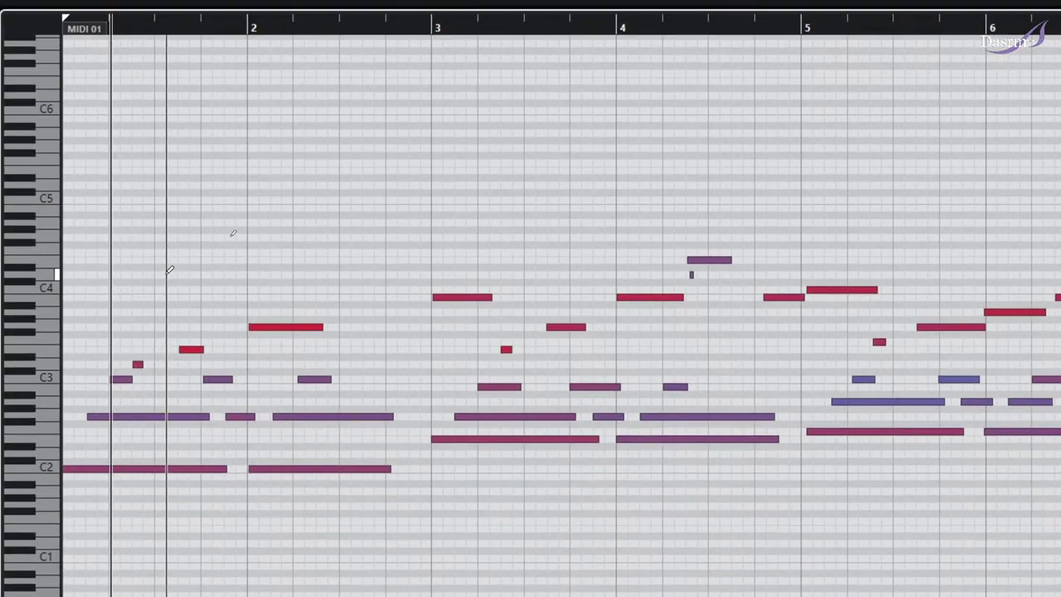
mouse_move(113, 250)
mouse_down()
mouse_move(243, 248)
mouse_move(150, 249)
mouse_move(228, 247)
mouse_up()
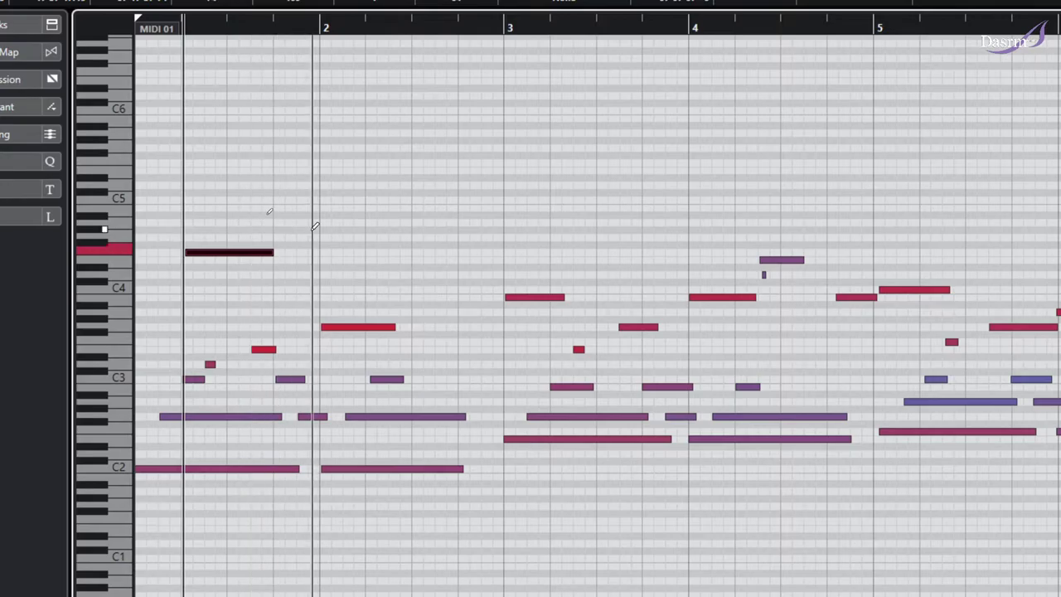
drag(321, 222, 414, 219)
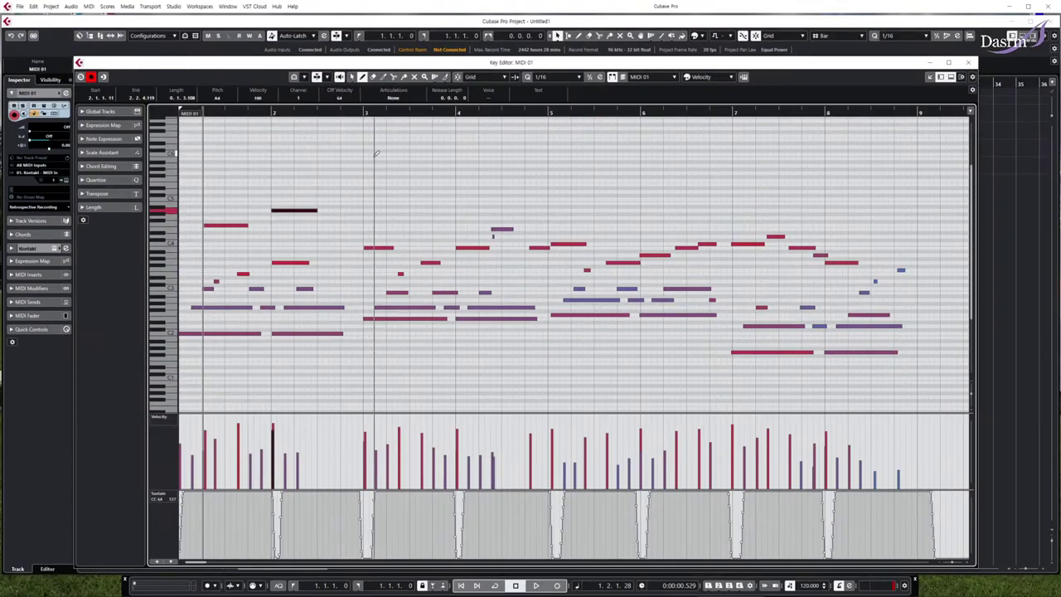
- Select the two drawn notes above bars 1 and 2 with the Object Selection tool and delete them
key(1)
drag(301, 171, 229, 240)
key(Delete)
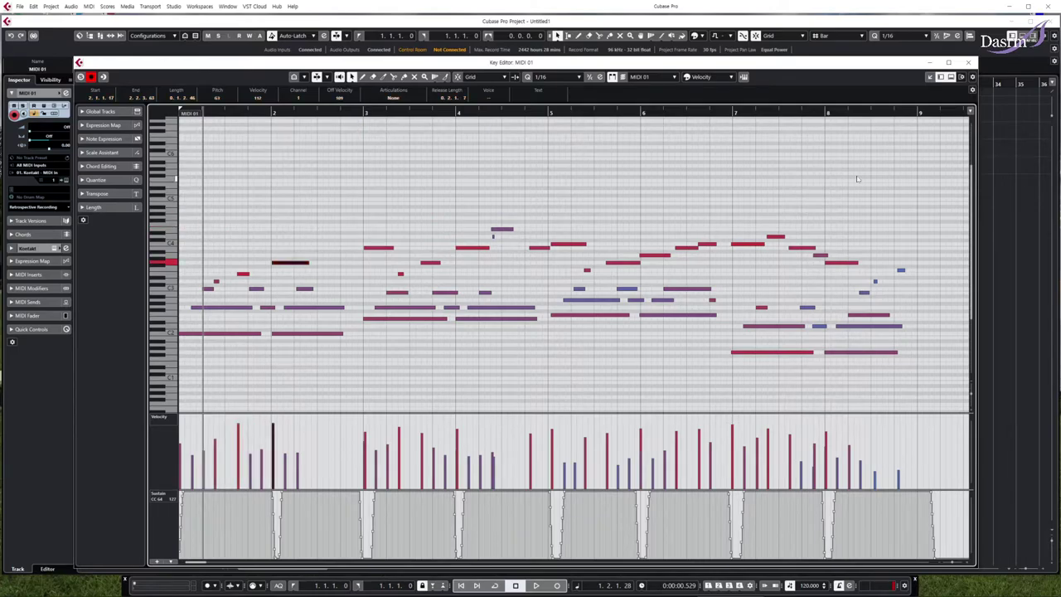
- Draw three ascending notes, each about one beat long, on beats 1, 2 and 3 of bar 9 and play them
click(917, 112)
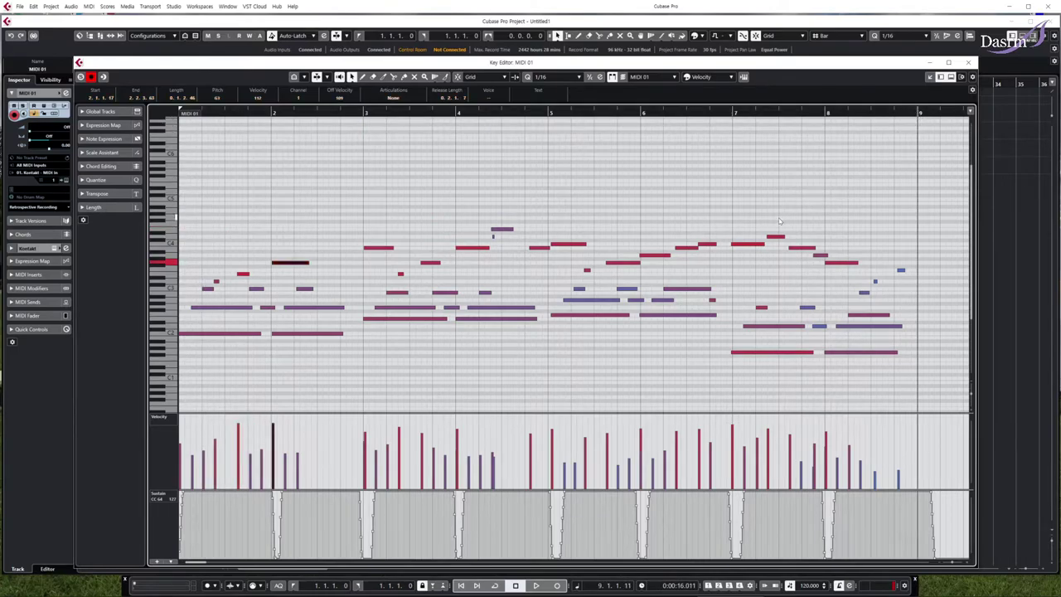
scroll(782, 221, right, 5)
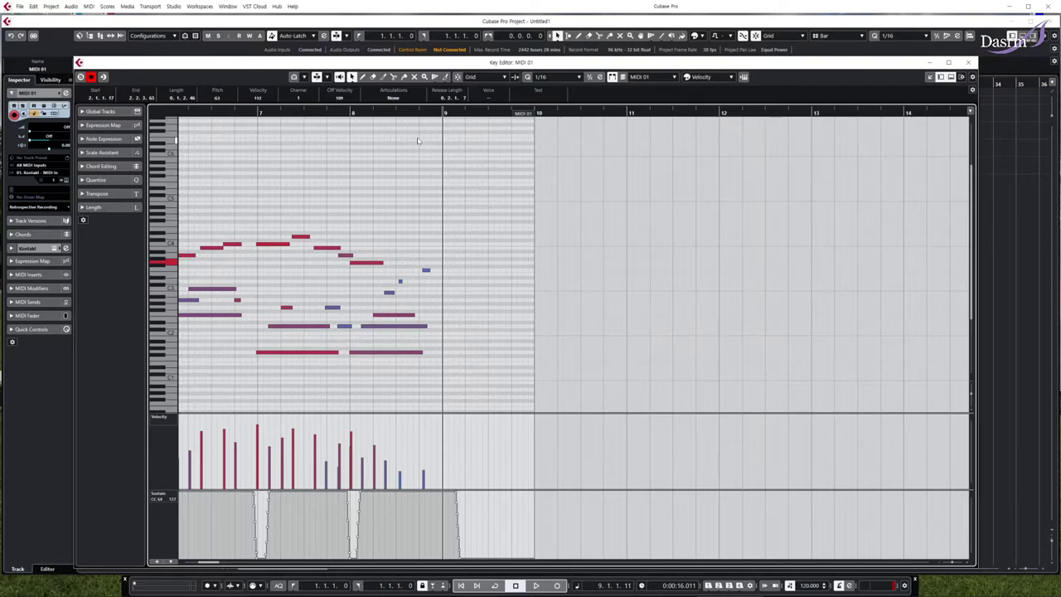
click(362, 77)
click(445, 239)
mouse_move(445, 239)
mouse_down()
mouse_move(472, 237)
mouse_move(492, 208)
mouse_move(511, 218)
mouse_up()
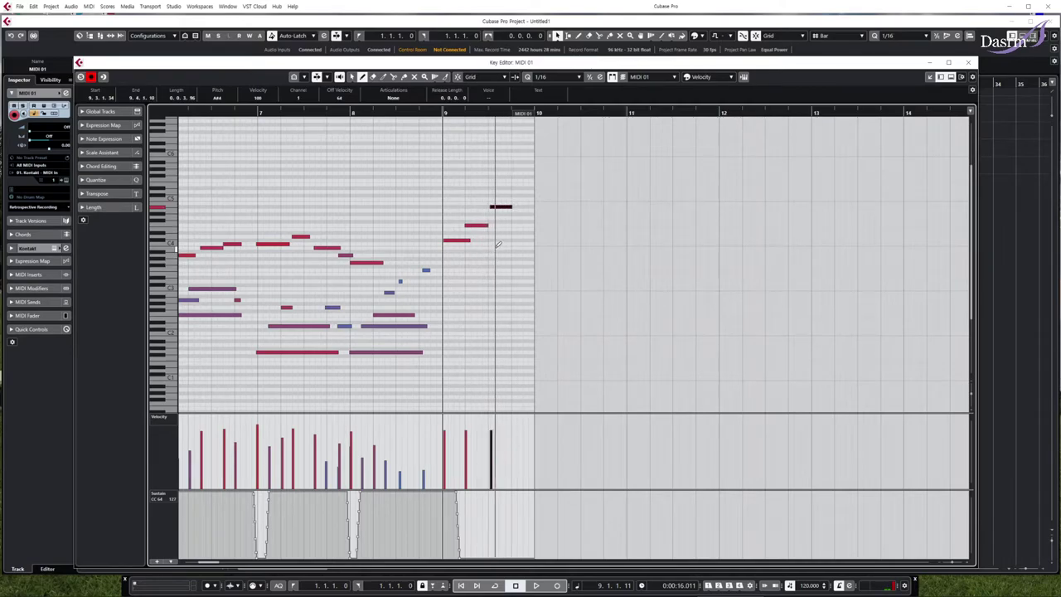
key(space)
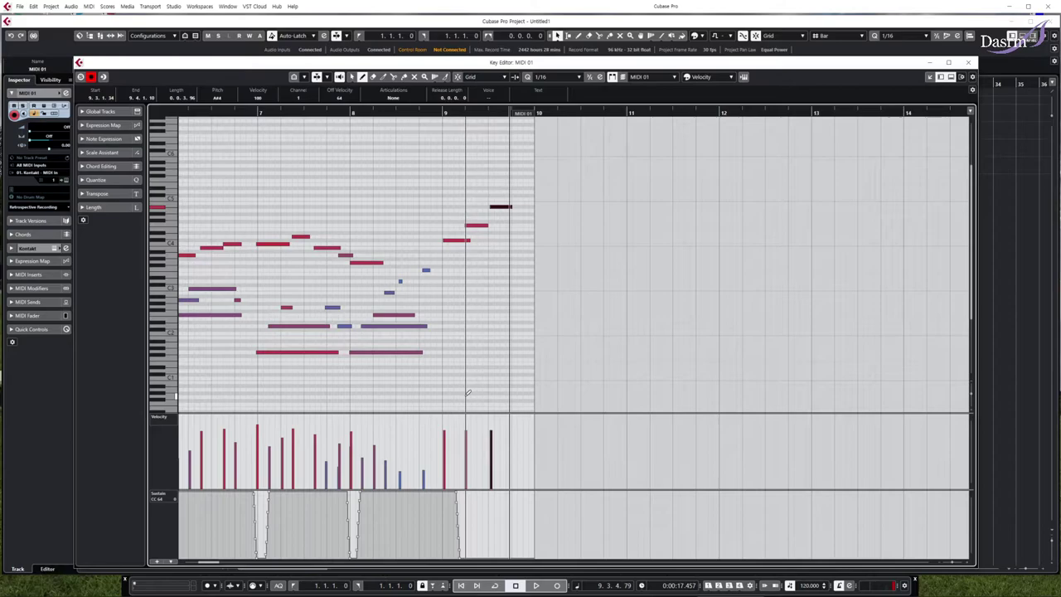
- Set the velocity of bar 9's second note to 113 and its third to 98, and play from bar 9
click(467, 424)
click(491, 434)
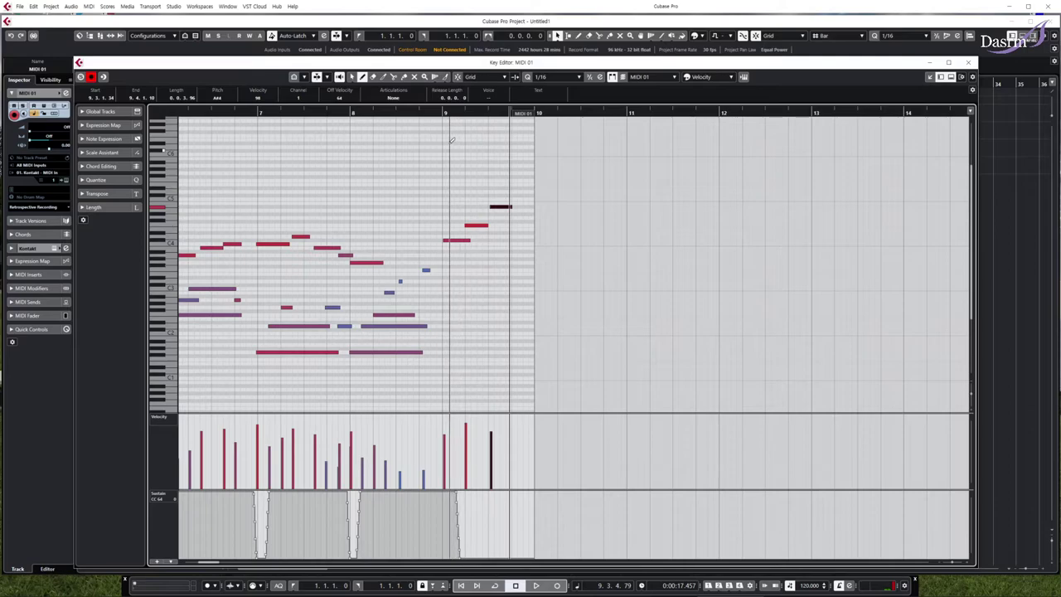
click(443, 112)
key(space)
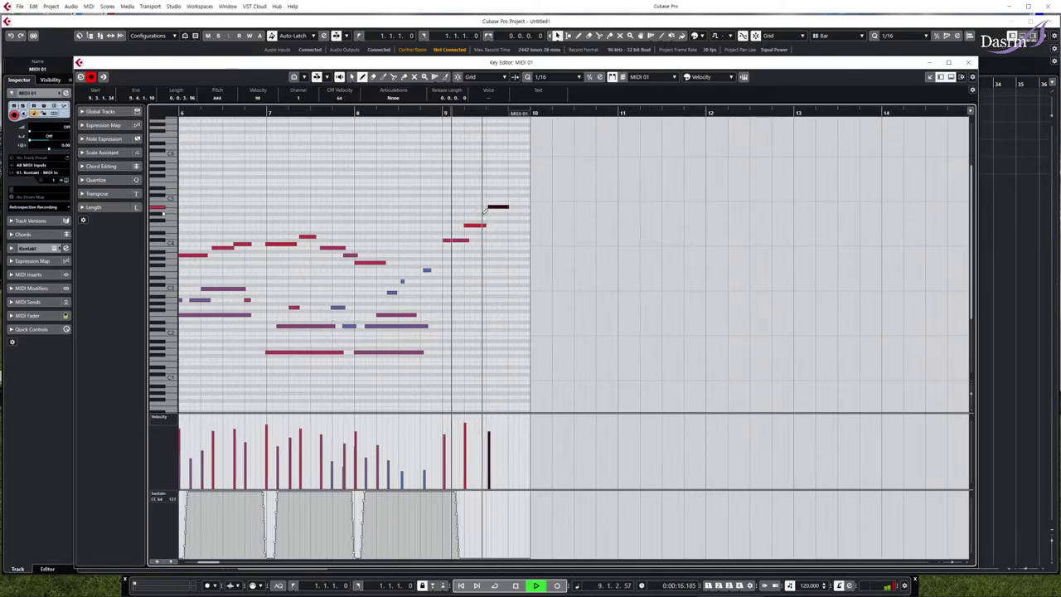
key(space)
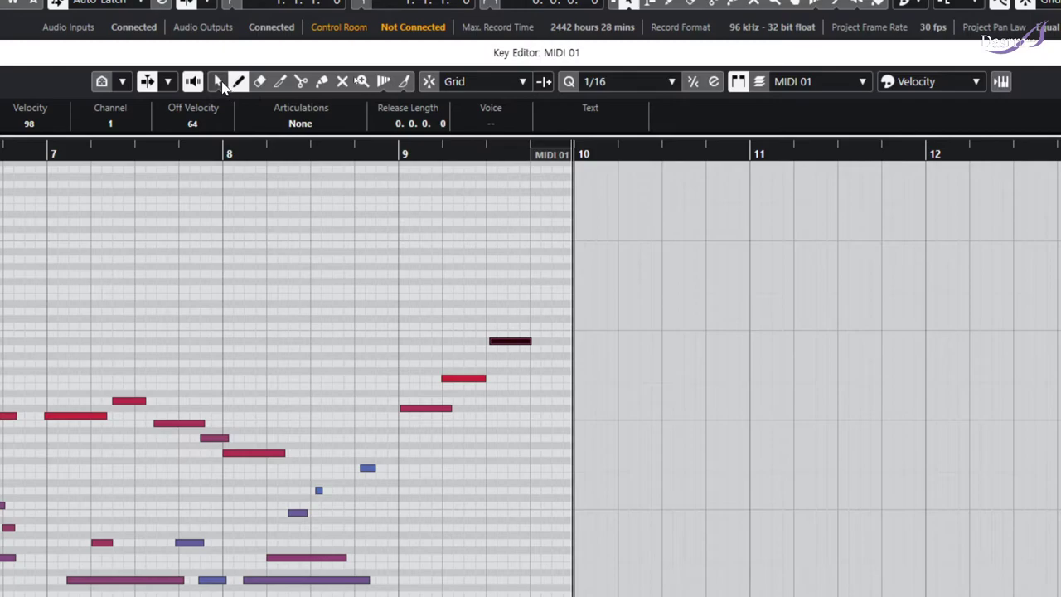
- Trim the first and third notes of bar 9 by eye toward their beats with the Object Selection tool
click(217, 81)
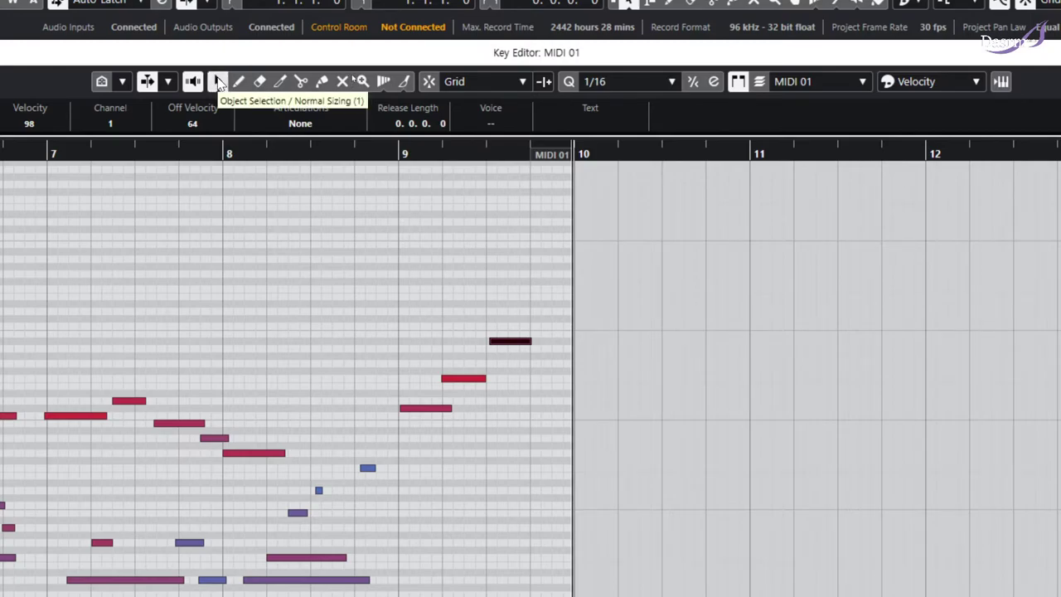
click(535, 407)
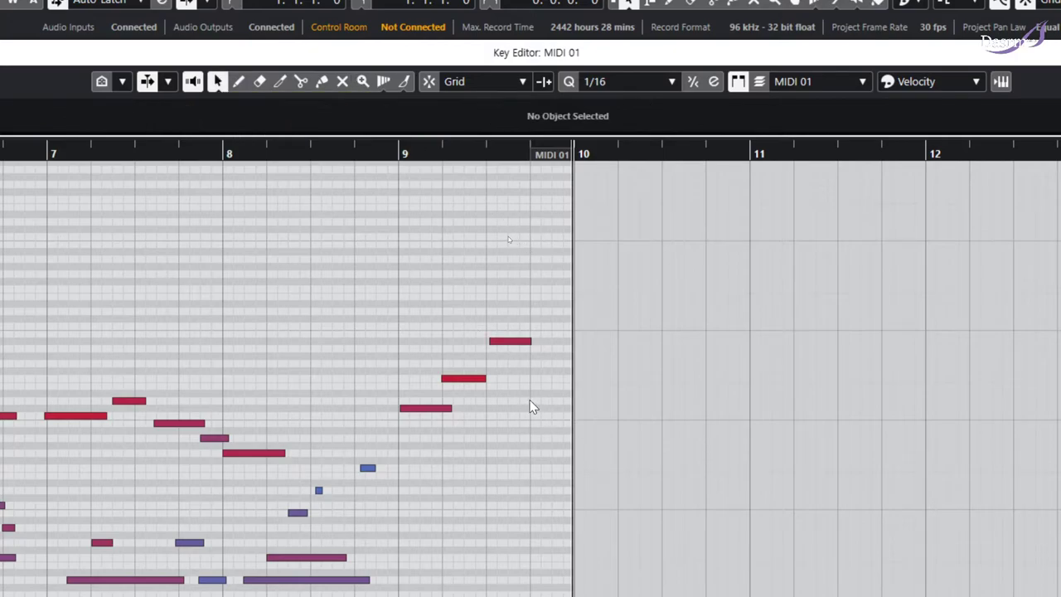
click(519, 347)
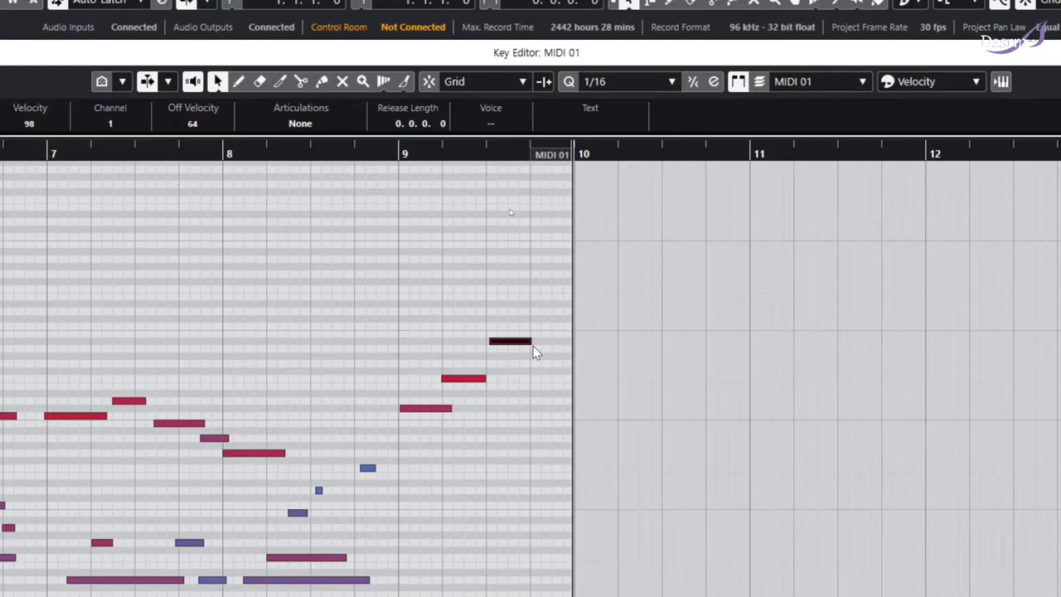
drag(531, 341, 397, 408)
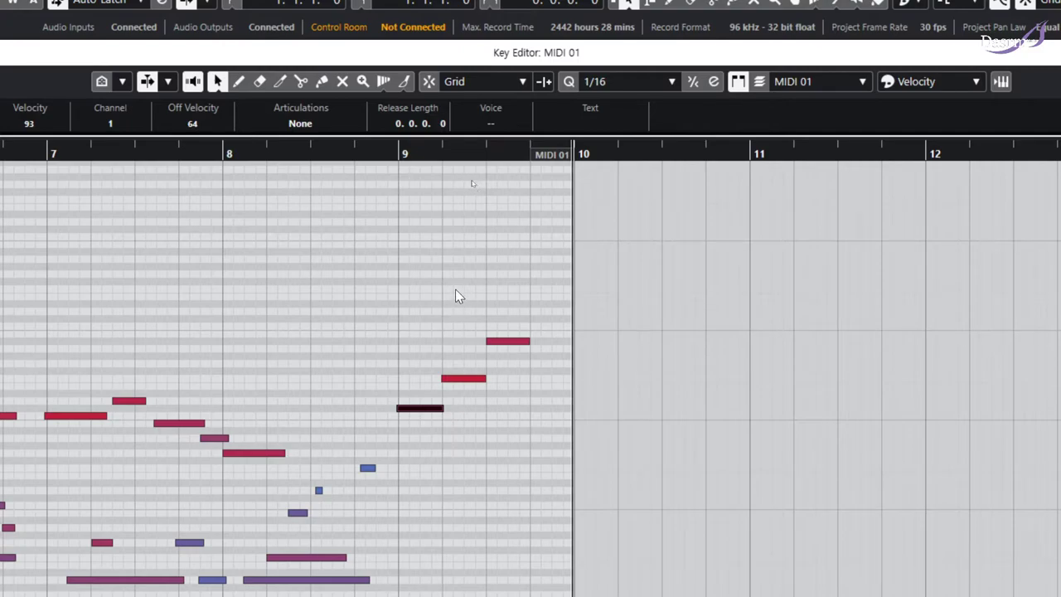
- Turn on Snap and place the project cursor exactly at the start of bar 9
click(431, 82)
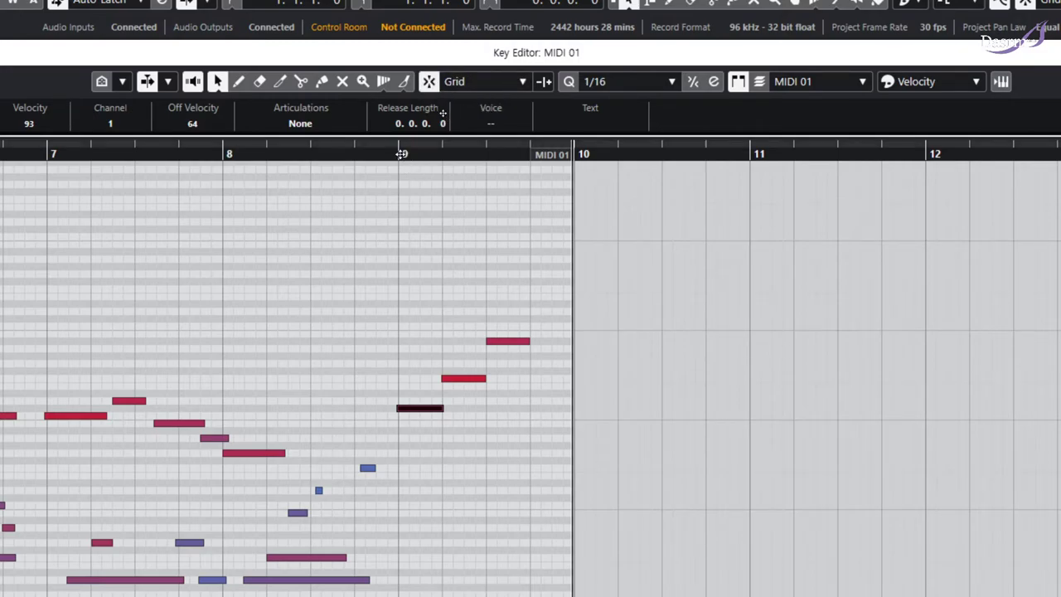
click(436, 155)
drag(438, 156, 402, 157)
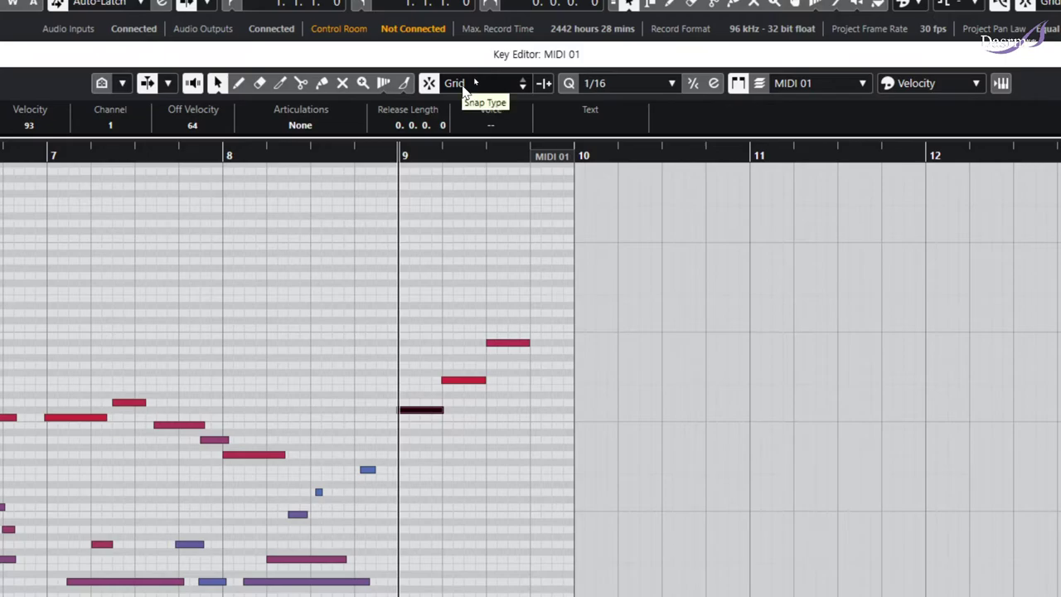
- Check the available snap types and keep Grid
click(465, 86)
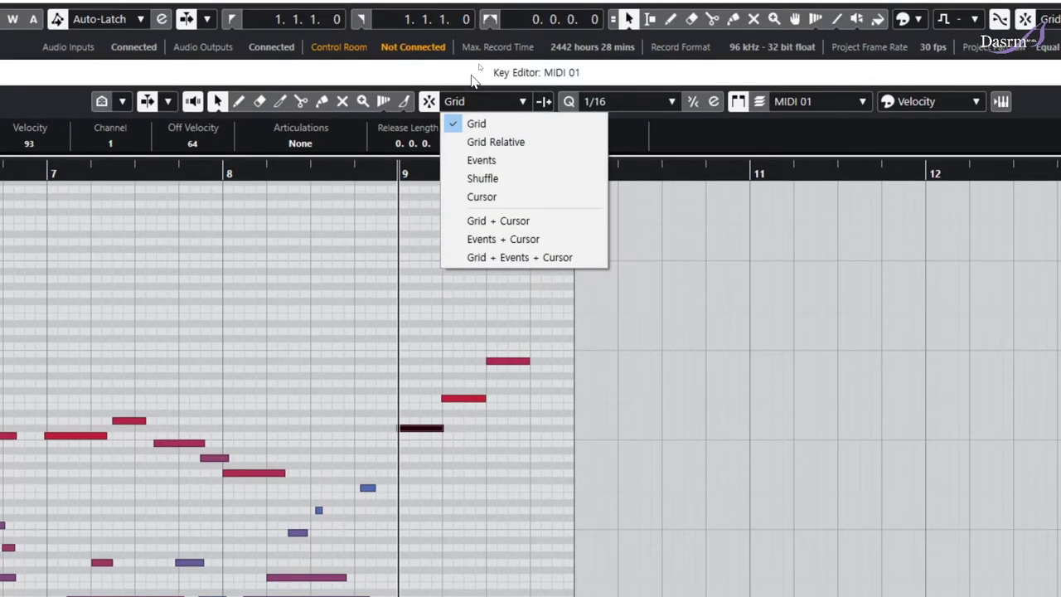
click(476, 106)
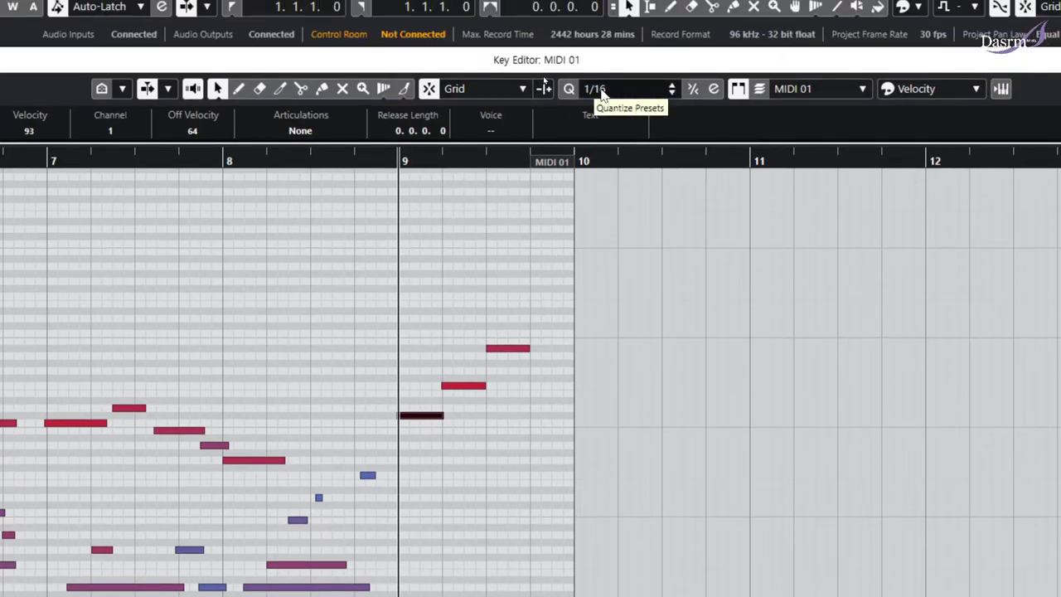
click(485, 89)
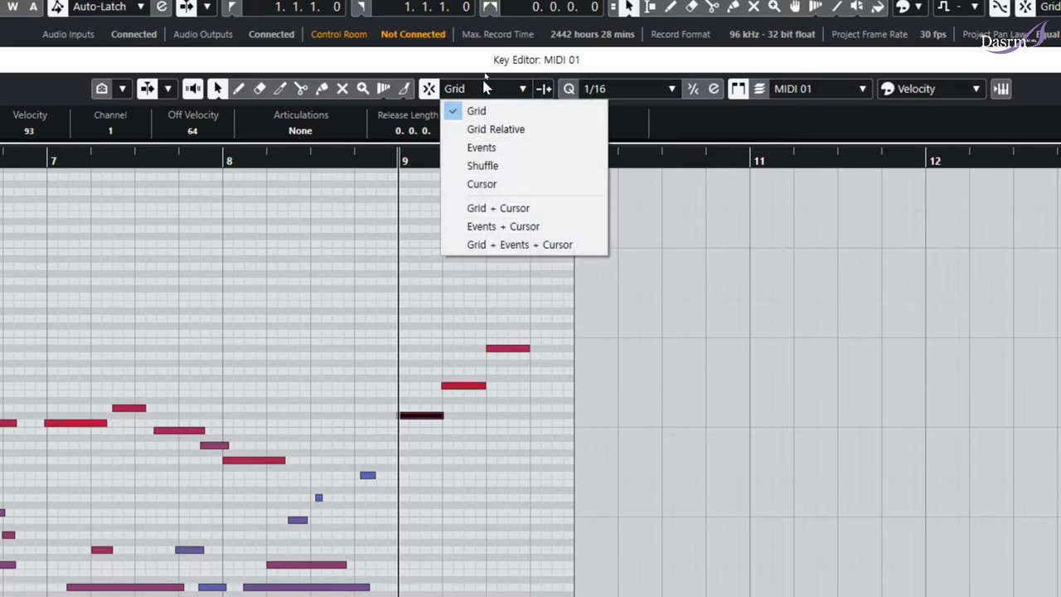
click(485, 88)
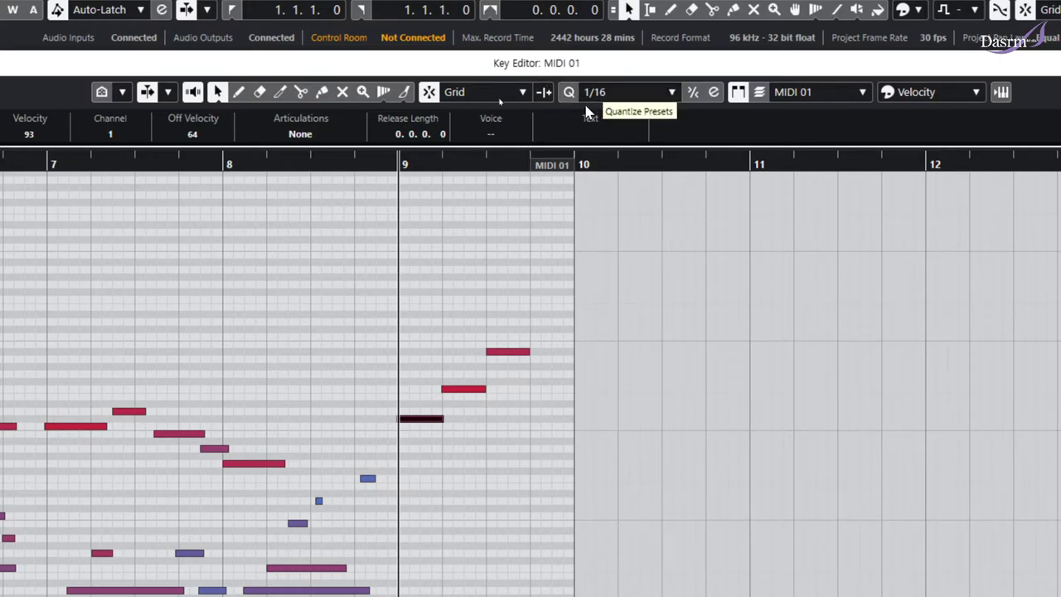
- Test the 1/16 grid by moving the project cursor through bar 9, and return it to the bar's start
click(411, 164)
drag(417, 170, 515, 164)
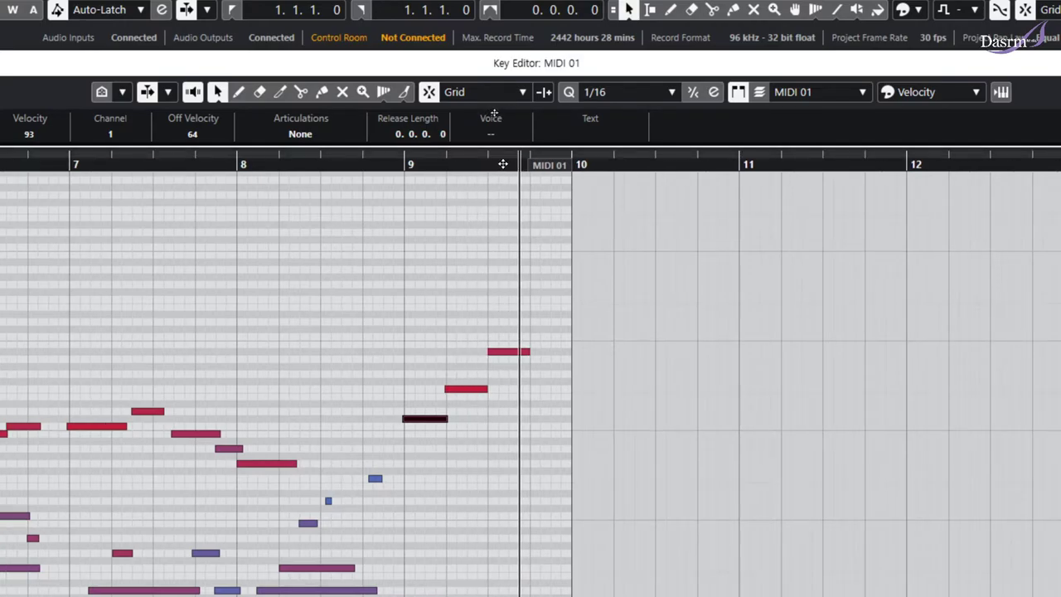
click(503, 165)
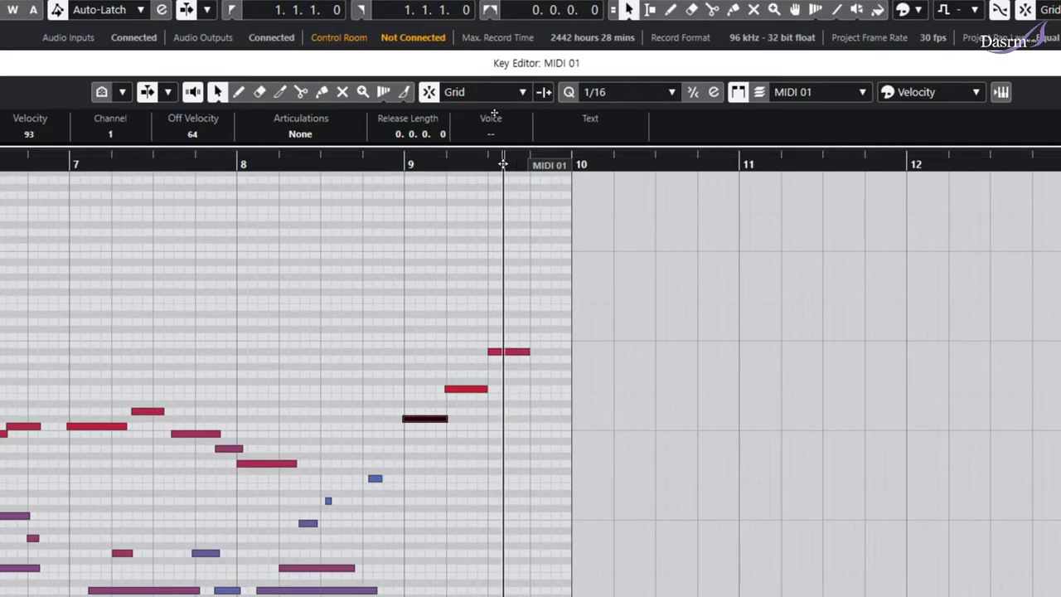
drag(503, 164, 504, 168)
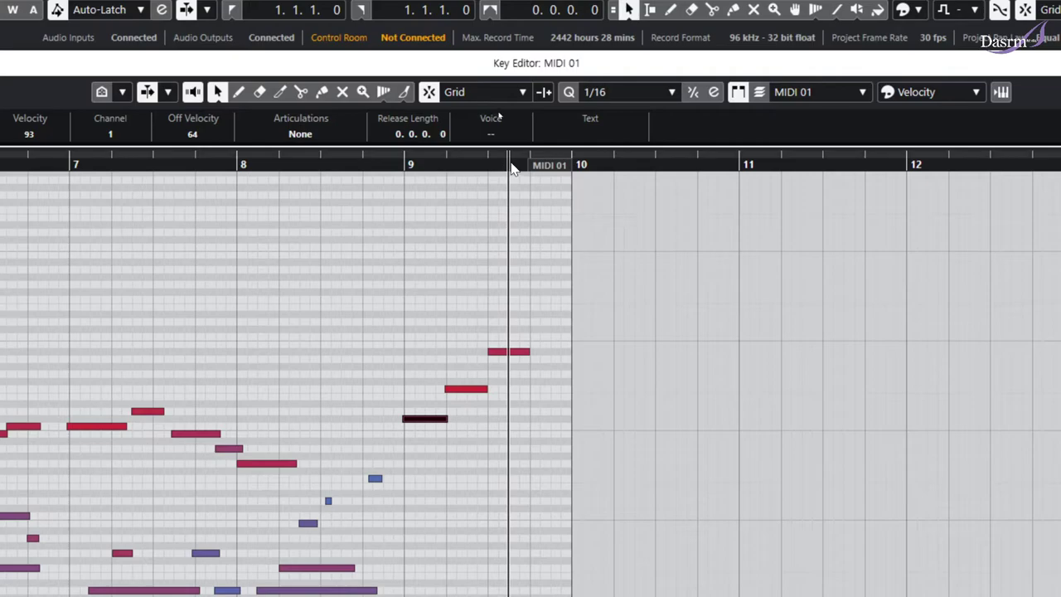
click(519, 164)
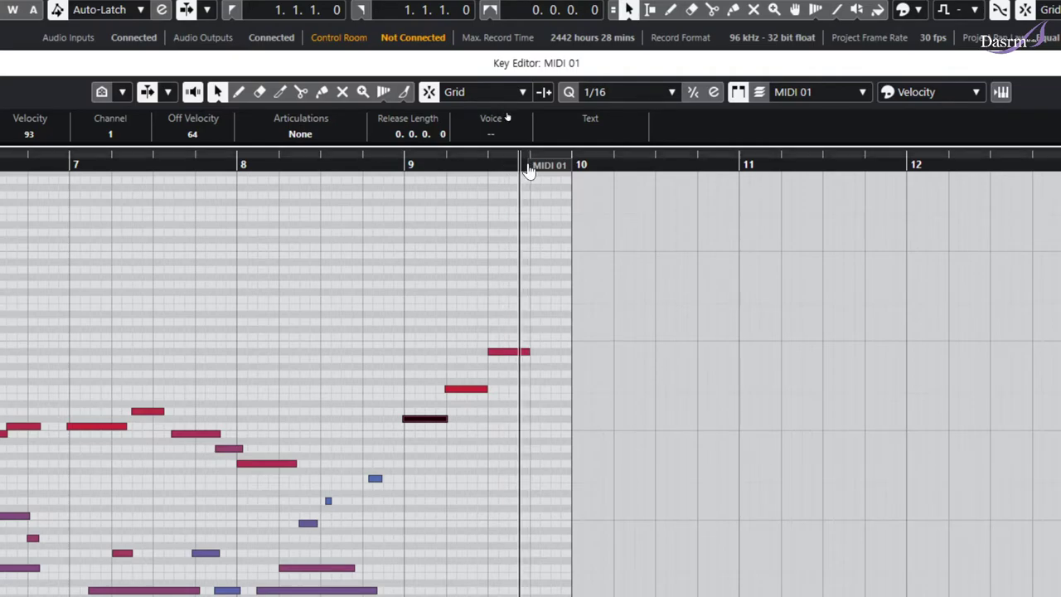
click(415, 170)
drag(416, 169, 434, 166)
click(406, 165)
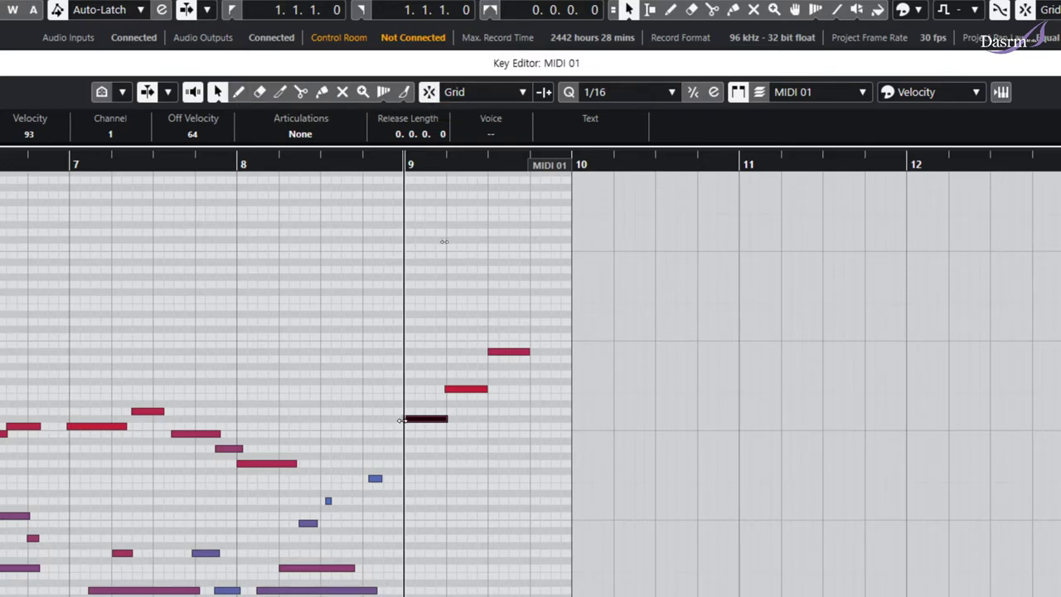
- Snap the start of bar 9's second note to 9.2.1.0 and its end to beat 3
drag(436, 365, 452, 398)
drag(479, 327, 499, 363)
click(501, 380)
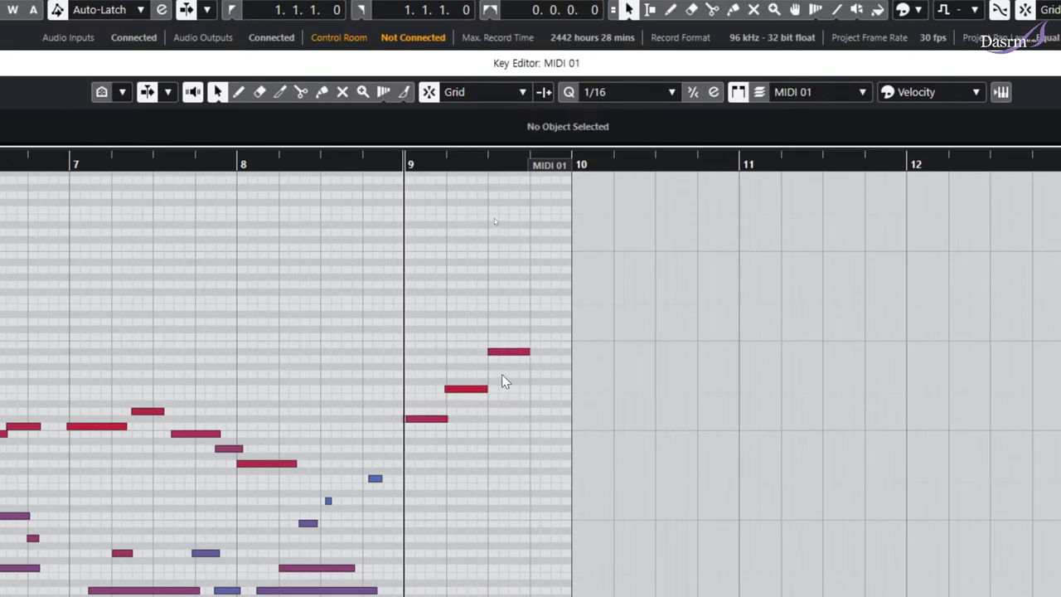
drag(434, 347, 458, 403)
click(459, 403)
click(446, 389)
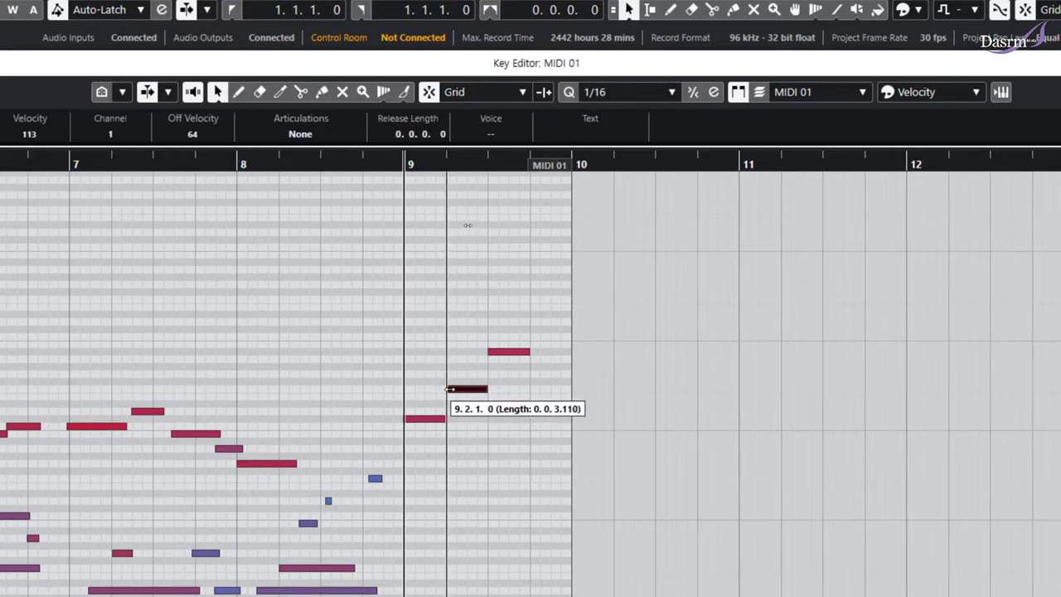
drag(487, 389, 488, 389)
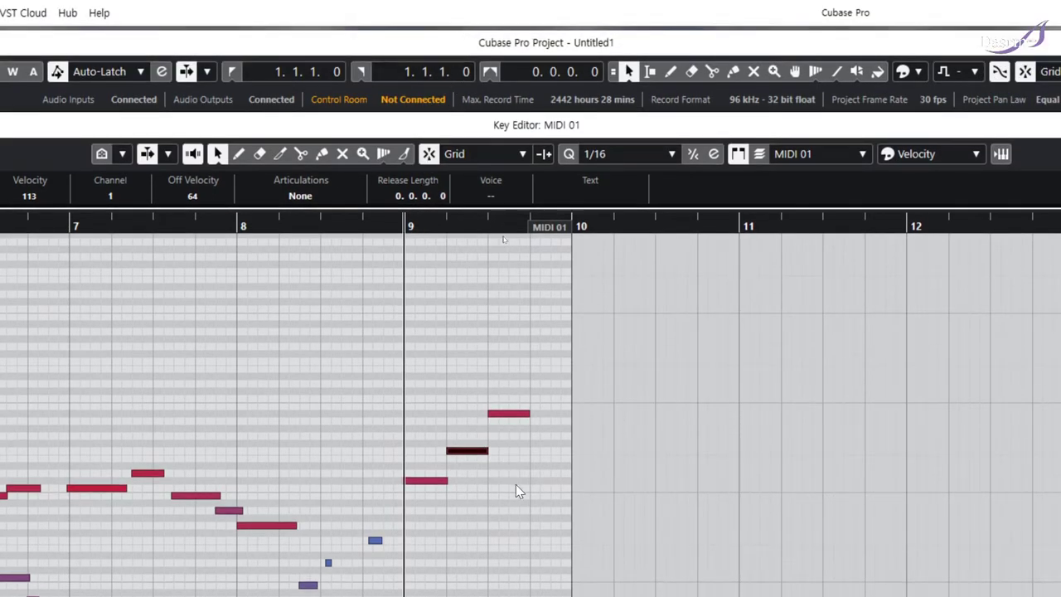
- Snap the edges of bar 9's third note to beats 3 and 4 and of its first note to beats 1 and 2
drag(529, 413, 487, 413)
click(447, 485)
mouse_move(405, 482)
mouse_down()
mouse_move(350, 481)
mouse_move(405, 481)
mouse_up()
drag(426, 355, 511, 489)
click(512, 489)
scroll(450, 386, down, 2)
scroll(447, 389, up, 1)
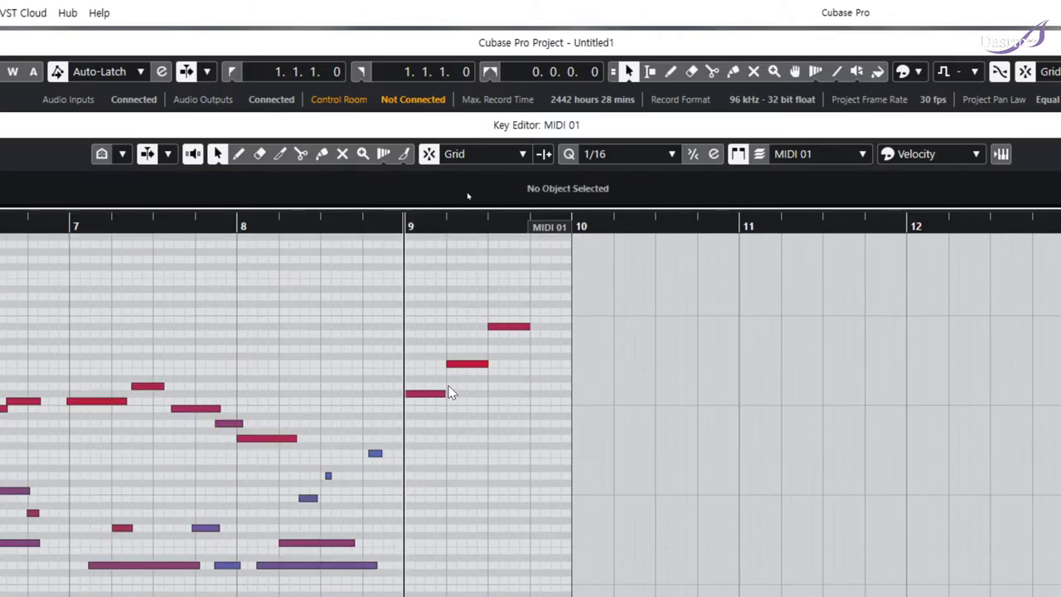
scroll(451, 392, up, 2)
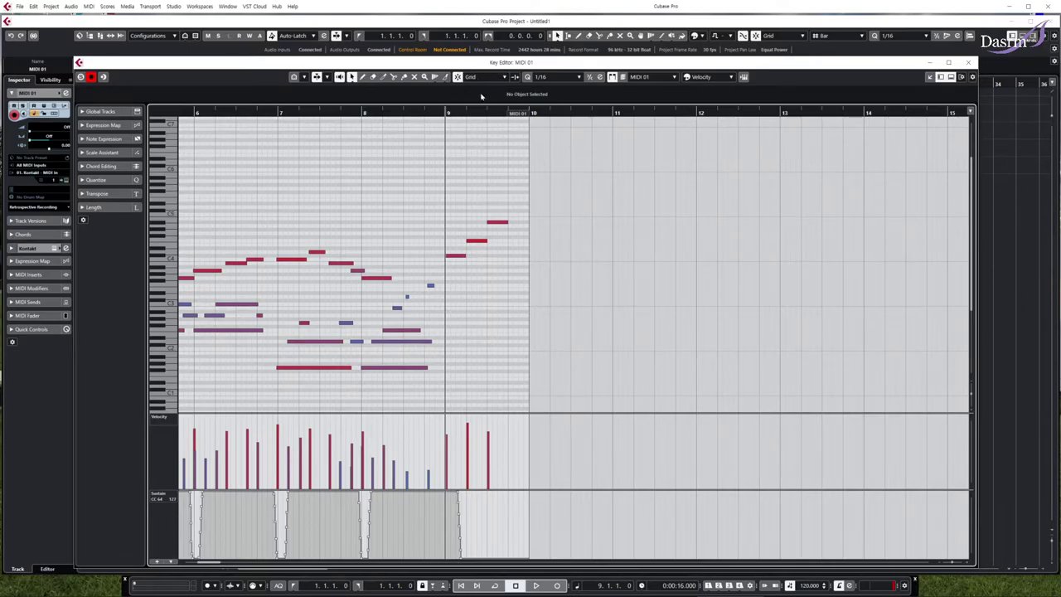
- Play bar 4 and delete the very short stray note under its highest note with the Erase tool
scroll(253, 221, left, 10)
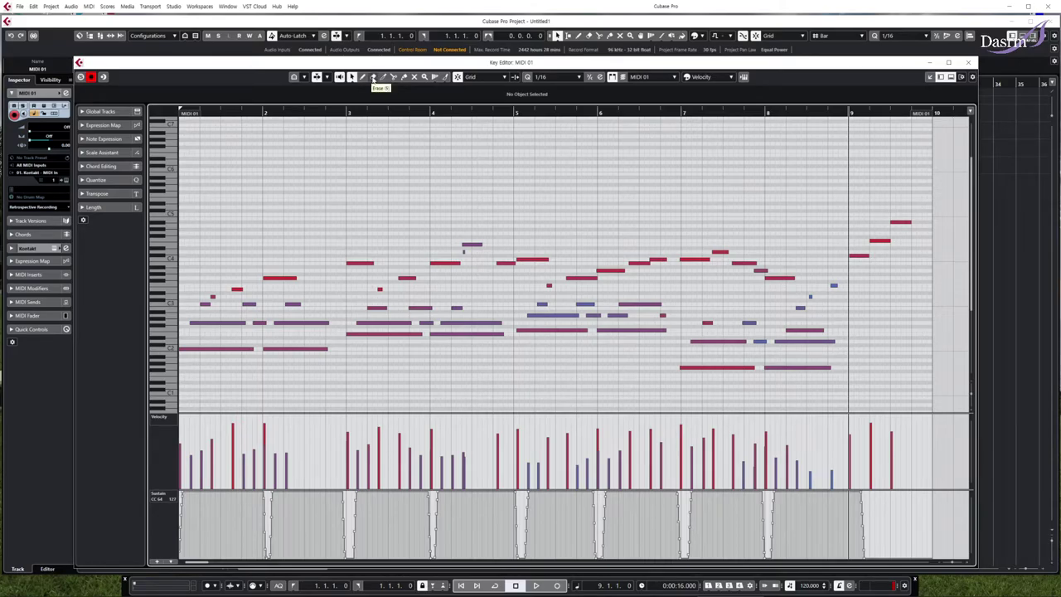
click(373, 78)
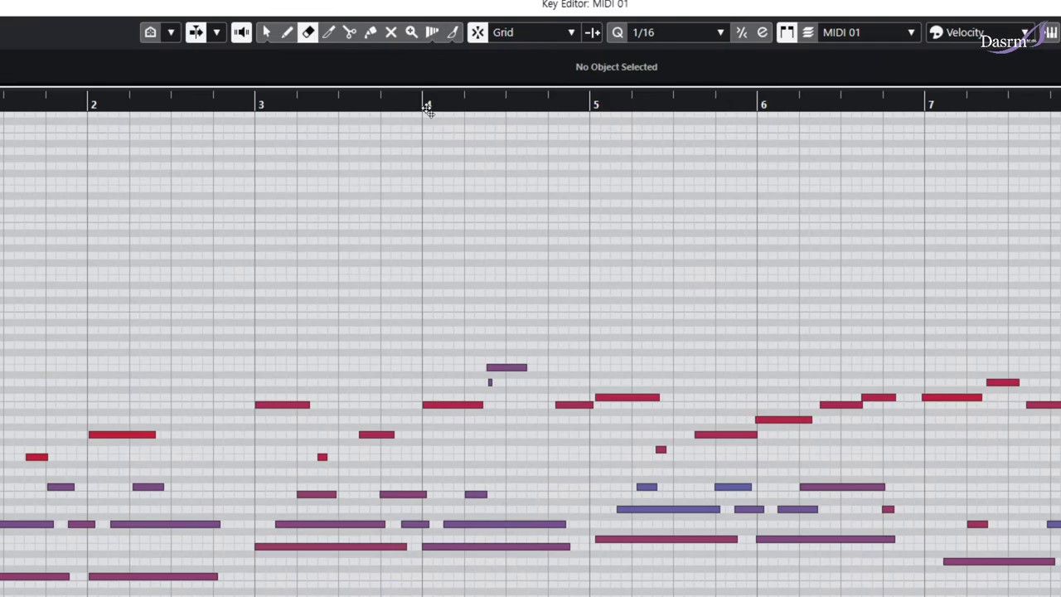
click(431, 113)
key(space)
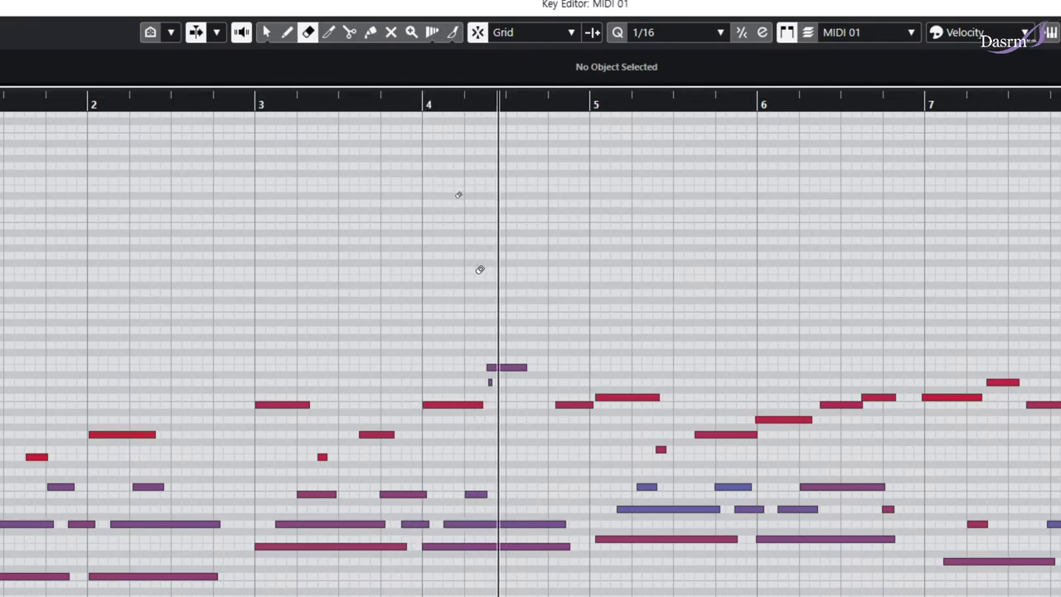
key(space)
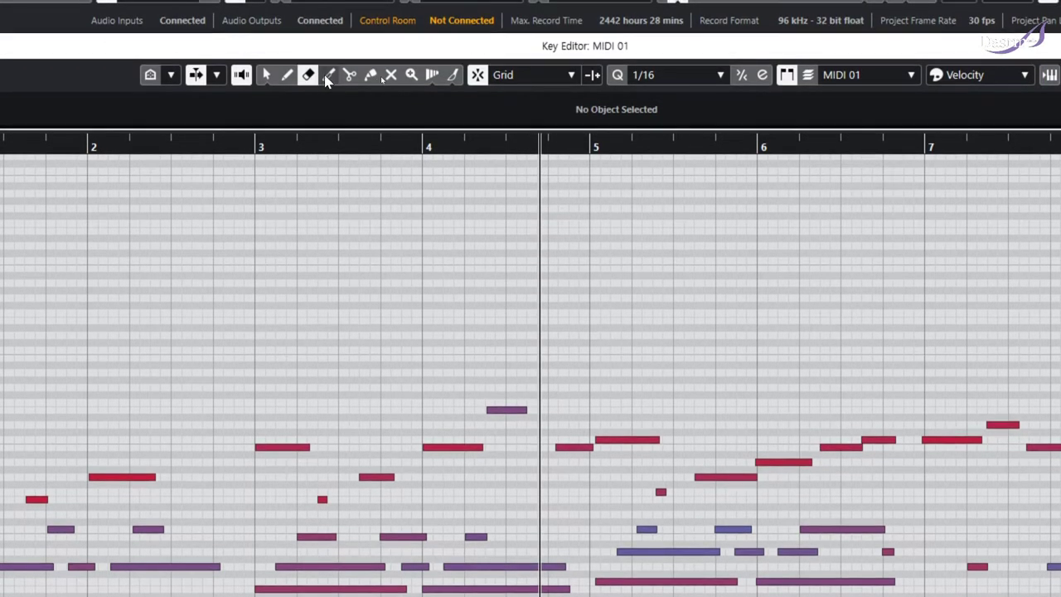
- Cut the end of the high note at the start of bar 5 back to about beat 2 with the Trim tool
click(329, 75)
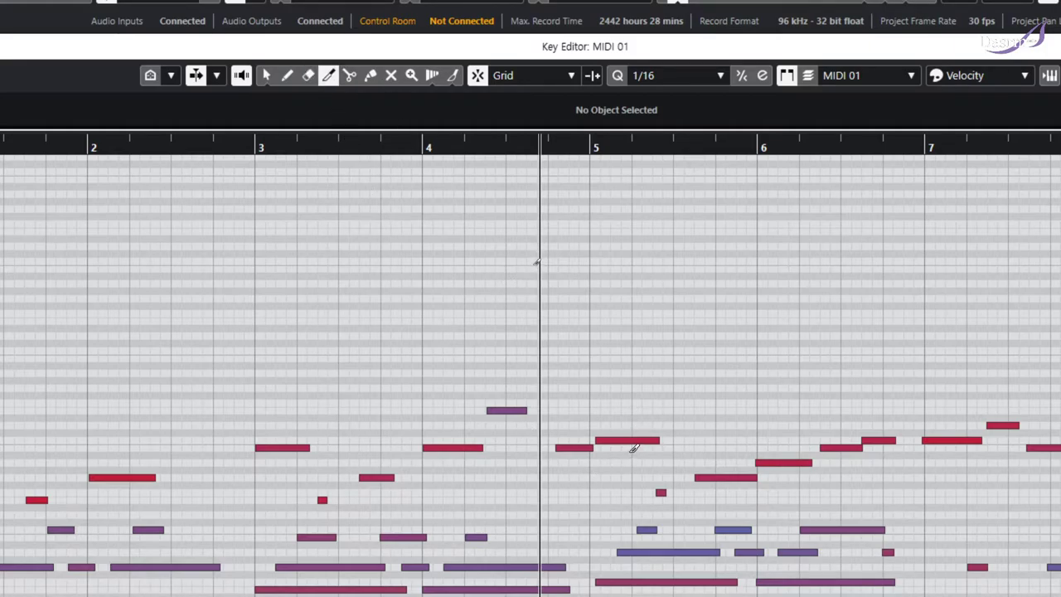
drag(637, 406, 635, 457)
drag(637, 461, 642, 470)
- Lengthen the trimmed note at the start of bar 5 to just before beat 3 with the Object Selection tool
key(1)
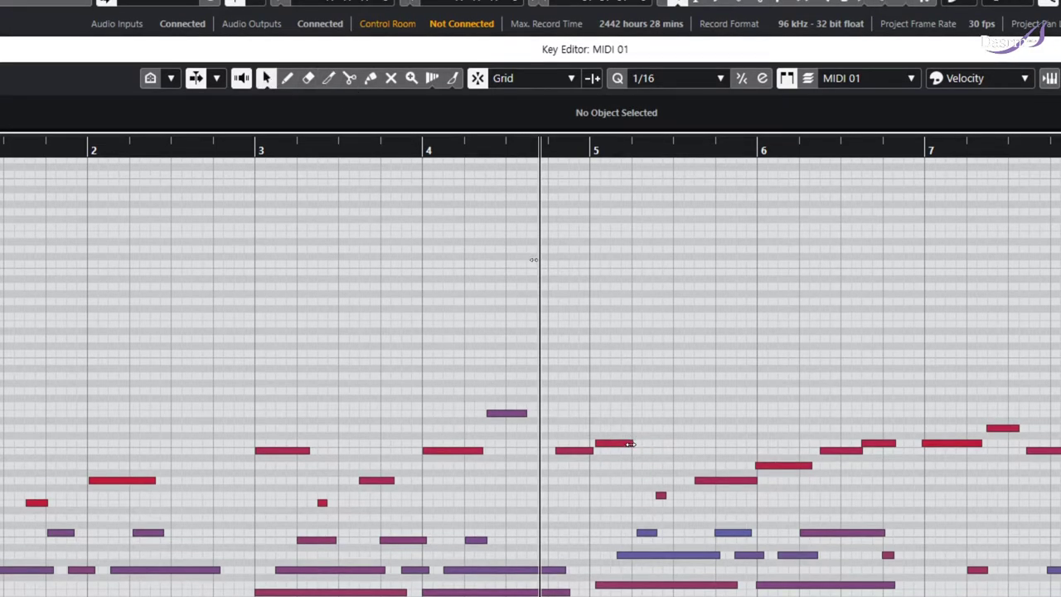
drag(630, 444, 667, 445)
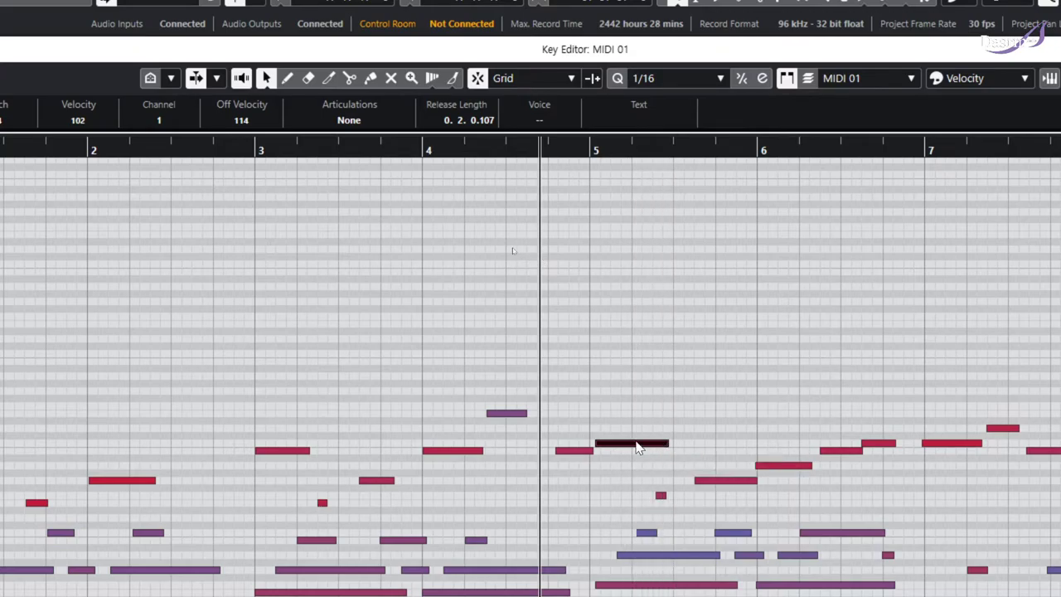
- Cut the high note at the start of bar 5 to a short stub with the Trim tool and re-extend it to just past beat 2
click(328, 86)
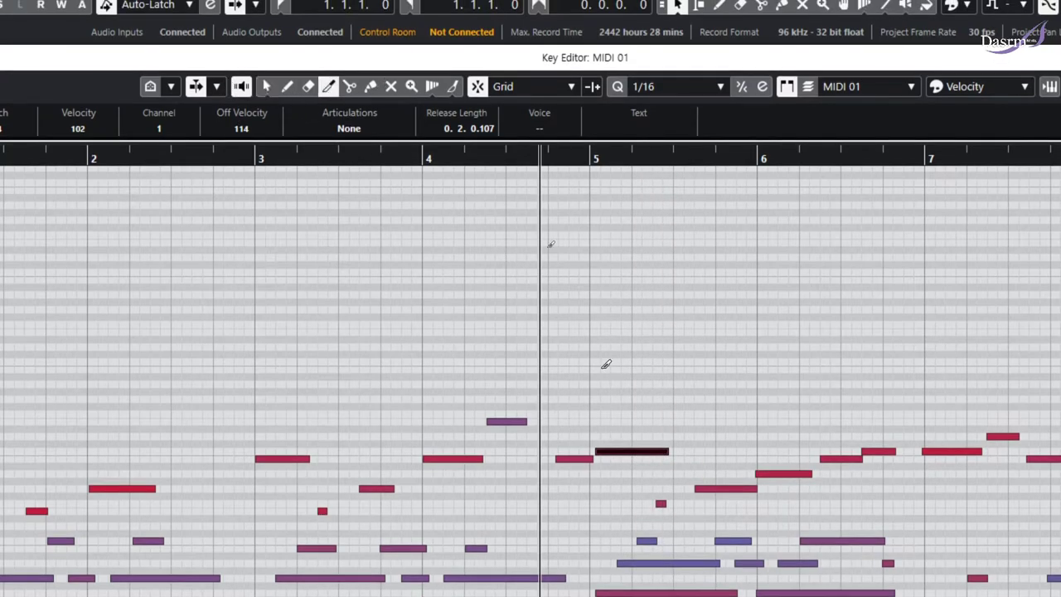
click(636, 452)
click(625, 451)
click(608, 452)
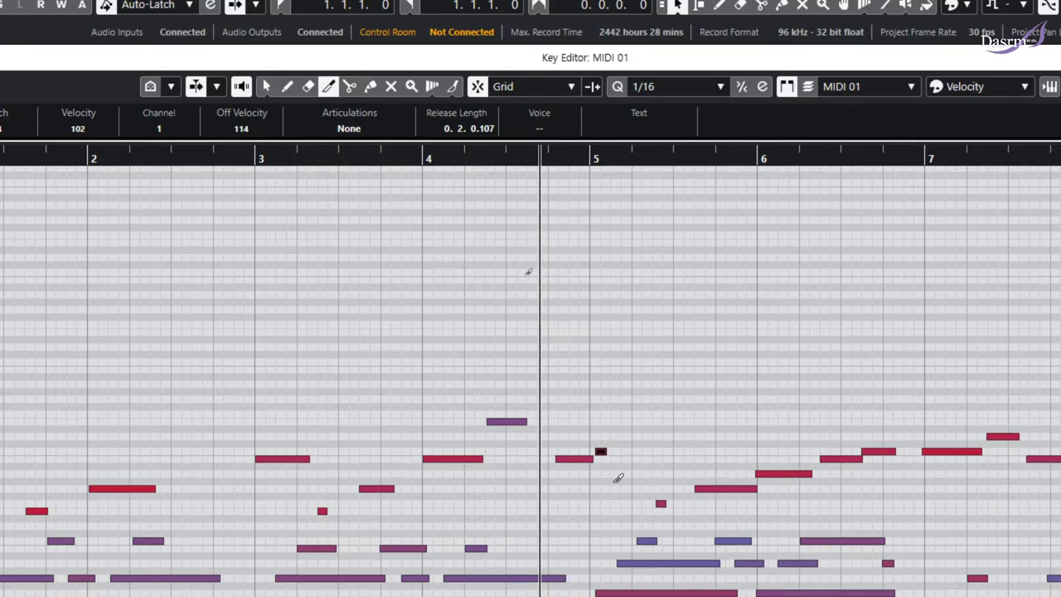
click(266, 86)
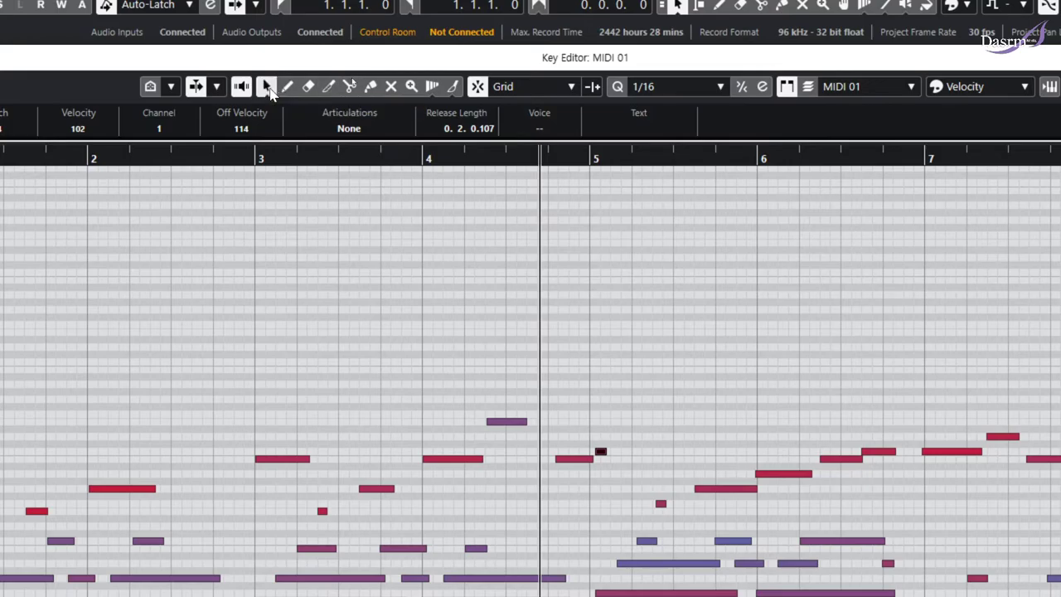
drag(606, 452, 647, 453)
- Split bar 4's first high note near its middle with the Split tool, and move its second half to beat 2 and back
click(349, 109)
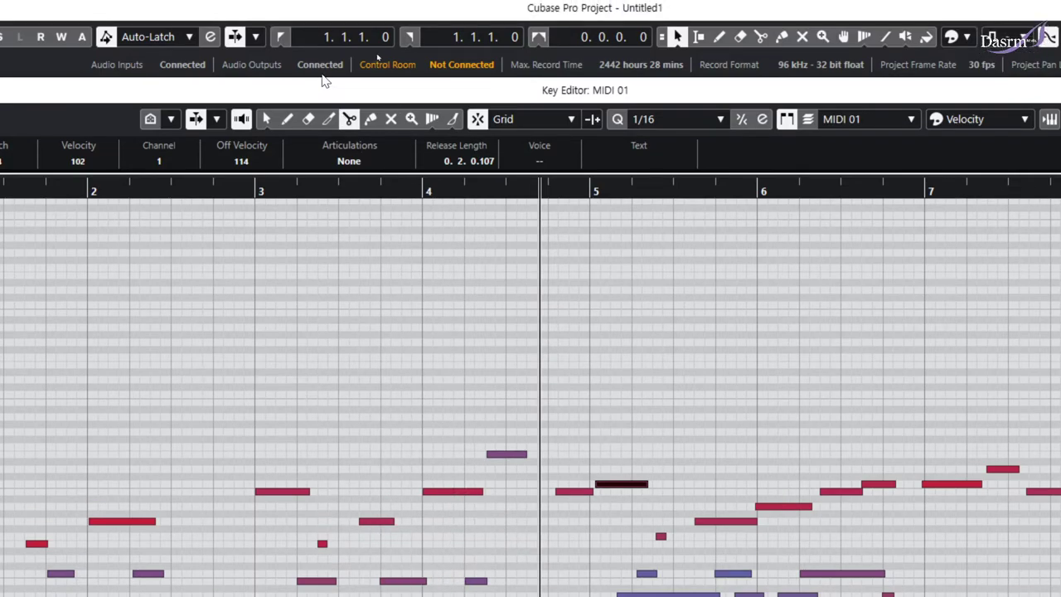
click(269, 120)
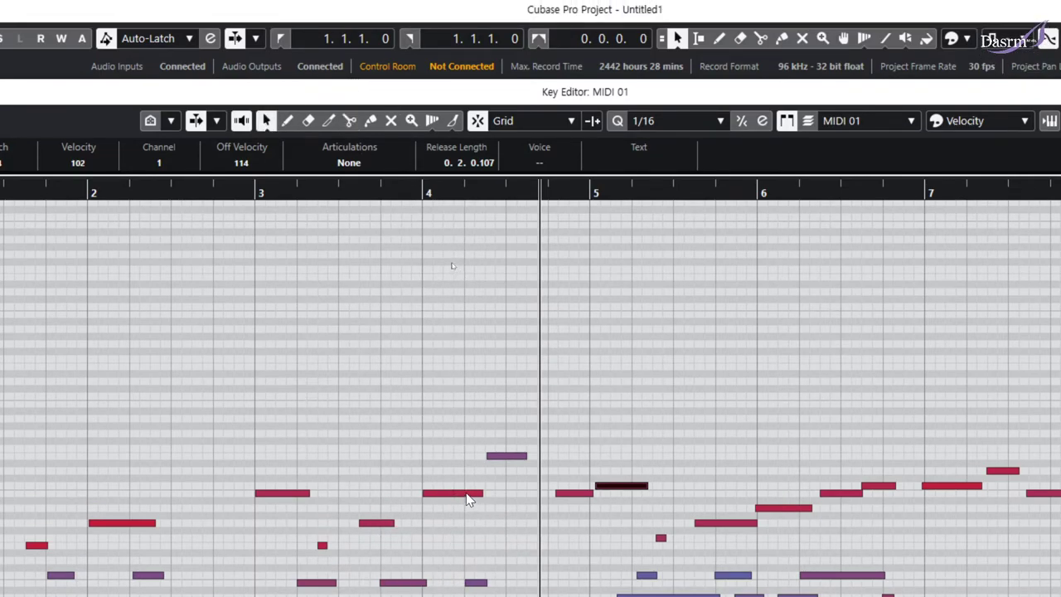
click(468, 494)
click(444, 494)
click(465, 510)
mouse_move(468, 495)
mouse_down()
mouse_move(481, 501)
mouse_move(473, 509)
mouse_up()
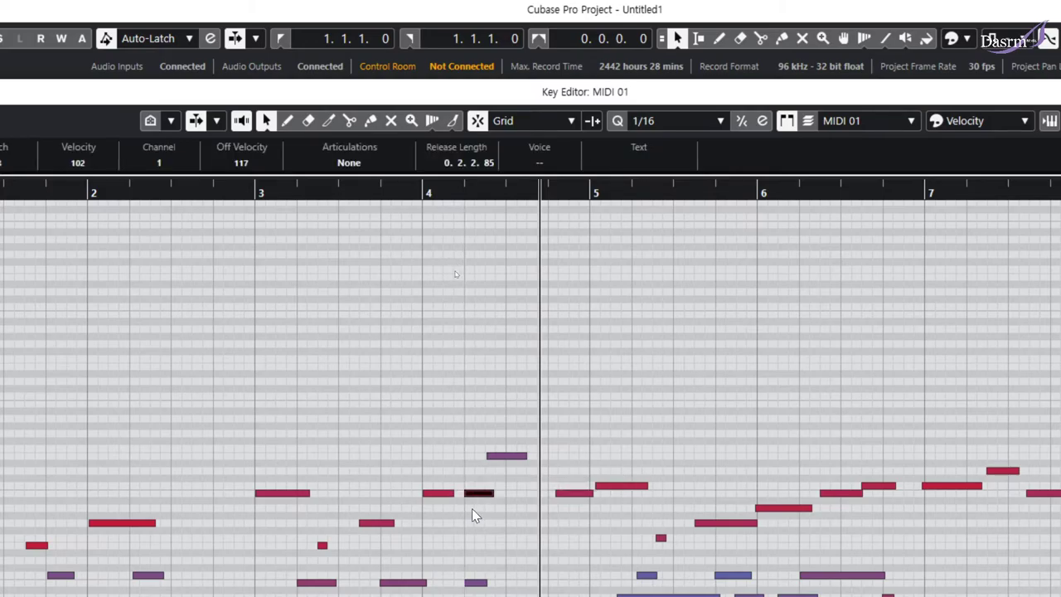
click(469, 510)
click(478, 497)
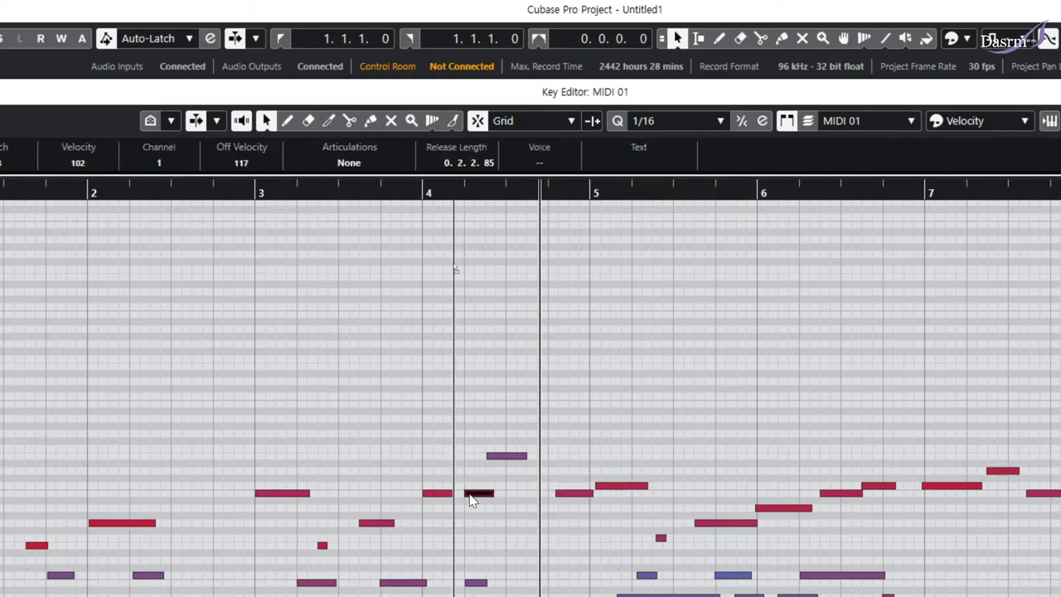
click(467, 510)
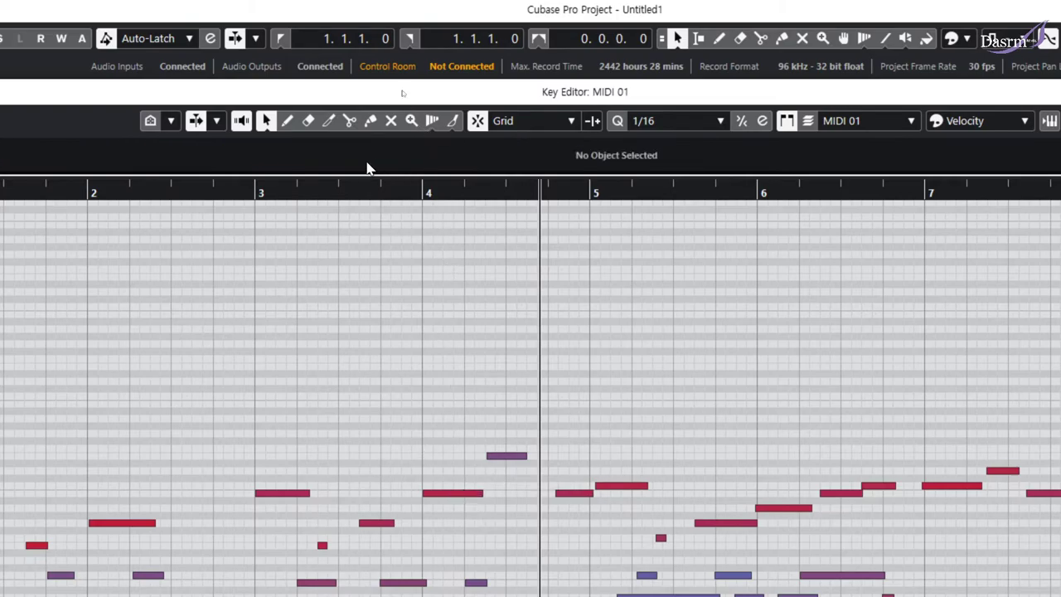
click(333, 126)
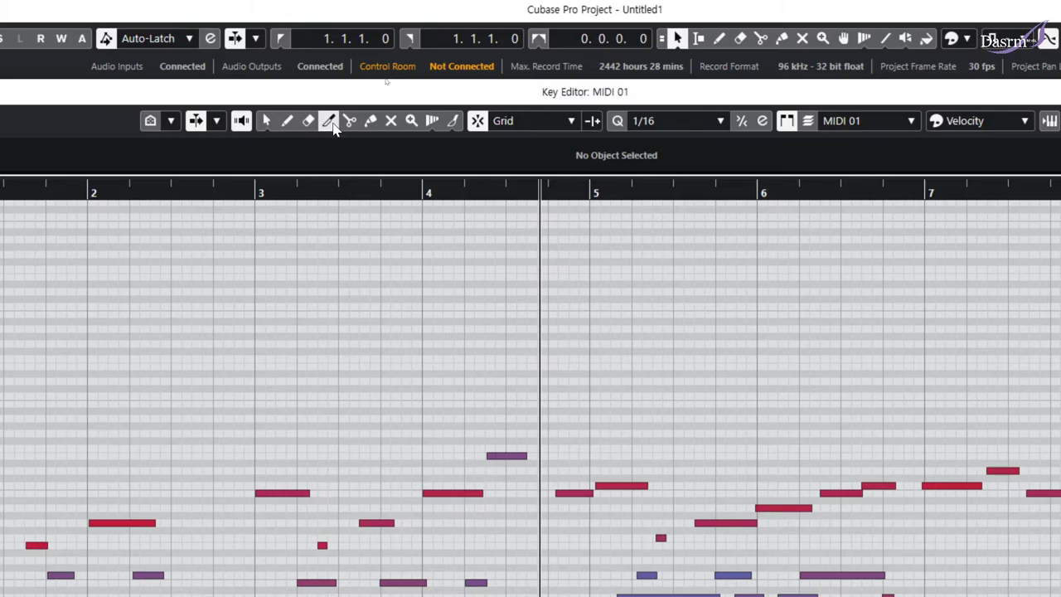
click(349, 124)
click(329, 120)
click(349, 121)
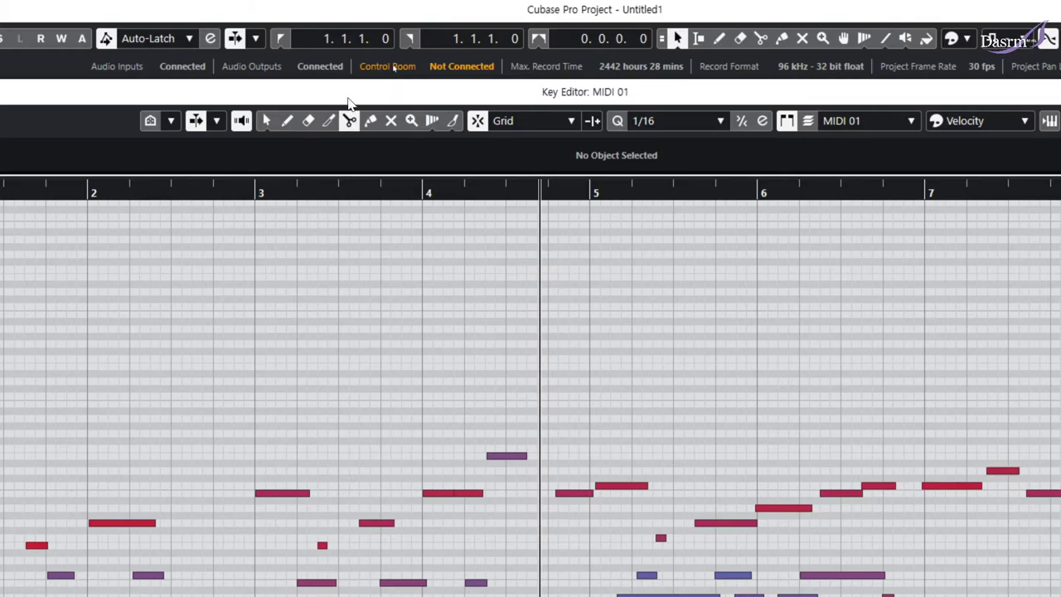
- Join the two halves of bar 4's first high note with the Glue tool, undoing any join to the following note
click(371, 121)
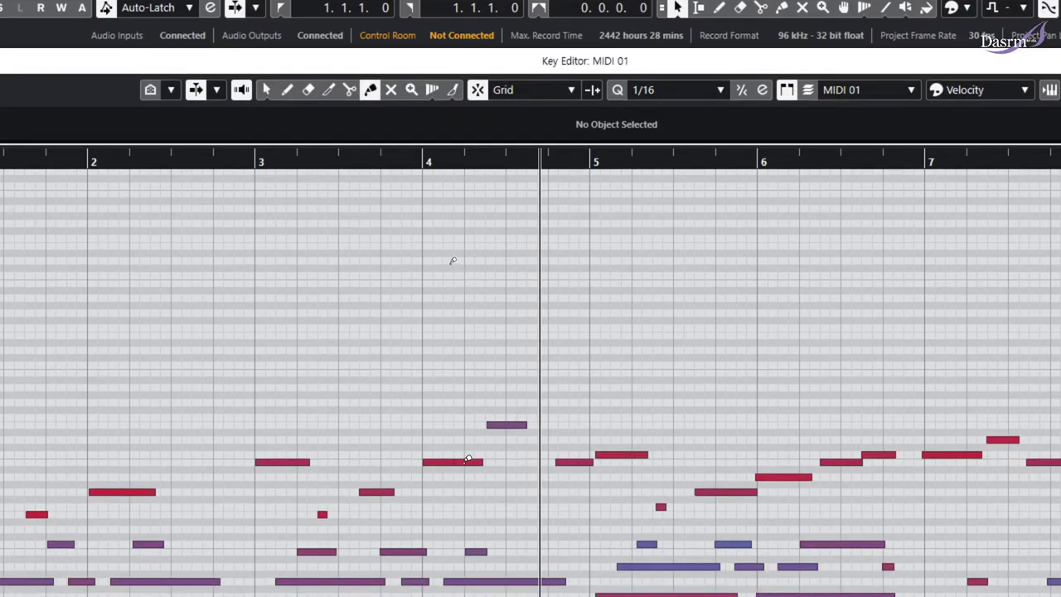
click(448, 493)
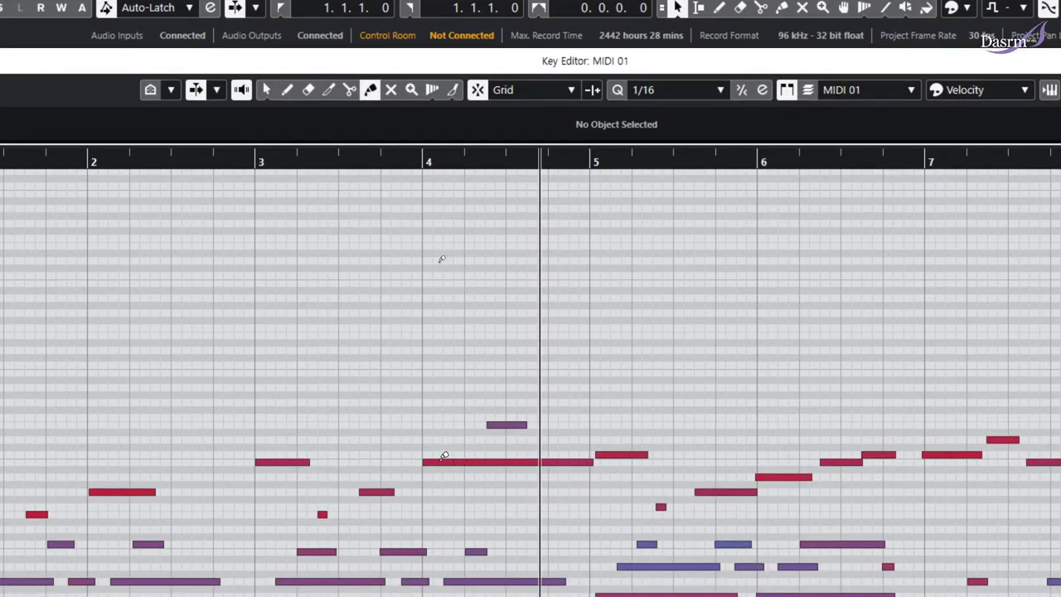
key(ctrl+z)
key(ctrl+z)
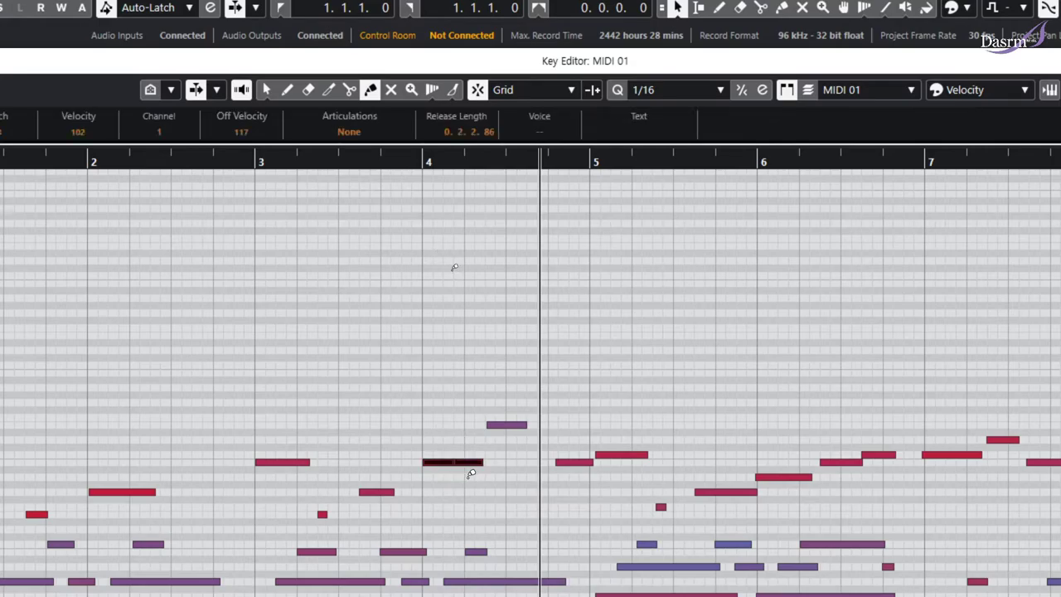
click(462, 461)
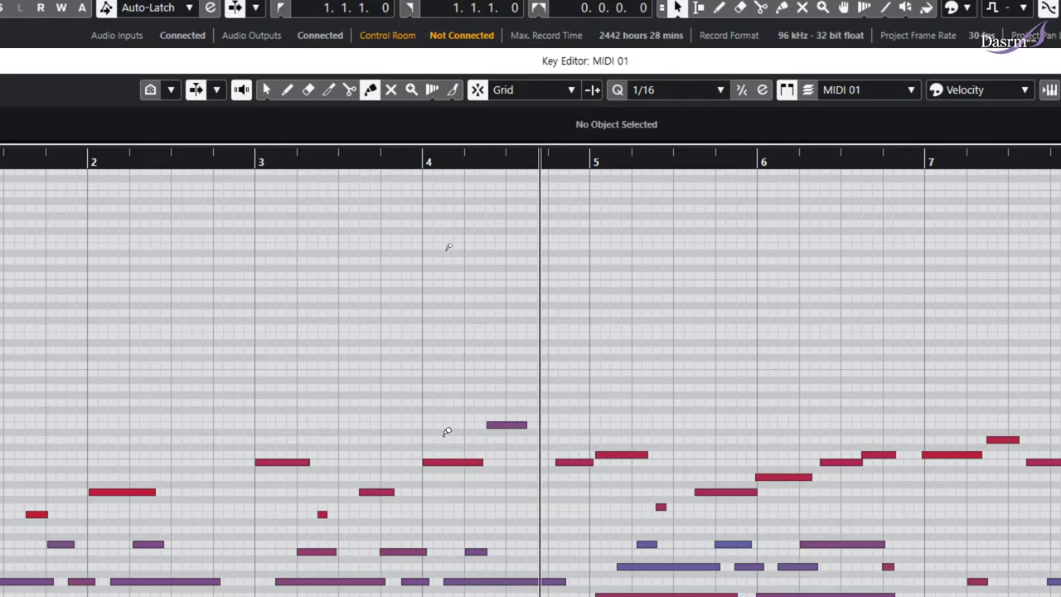
- Mute the last high note of bar 4 with the Mute tool and unmute it again
click(390, 89)
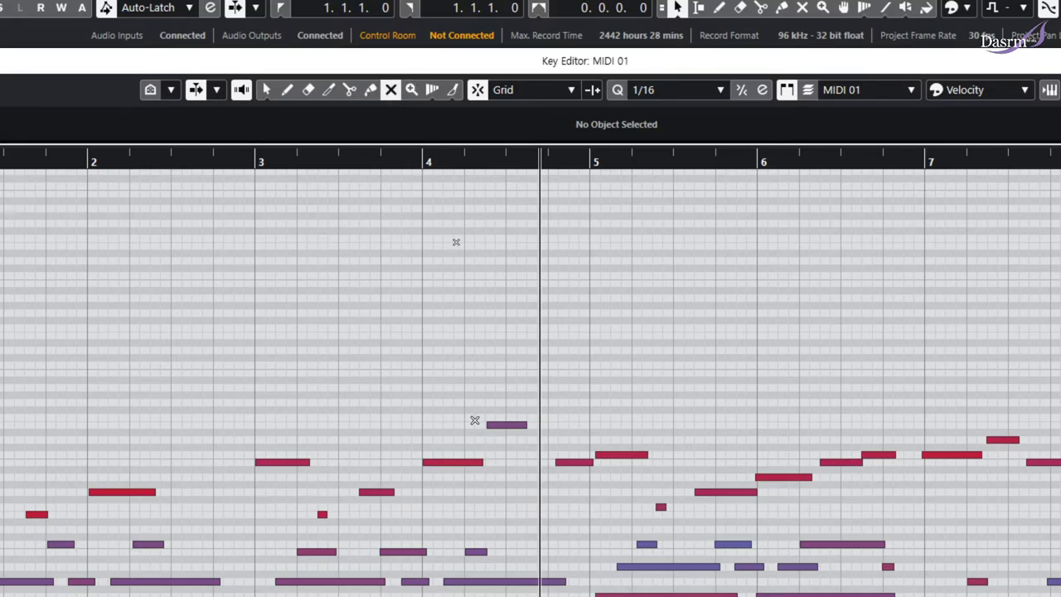
scroll(473, 425, down, 4)
scroll(474, 425, up, 2)
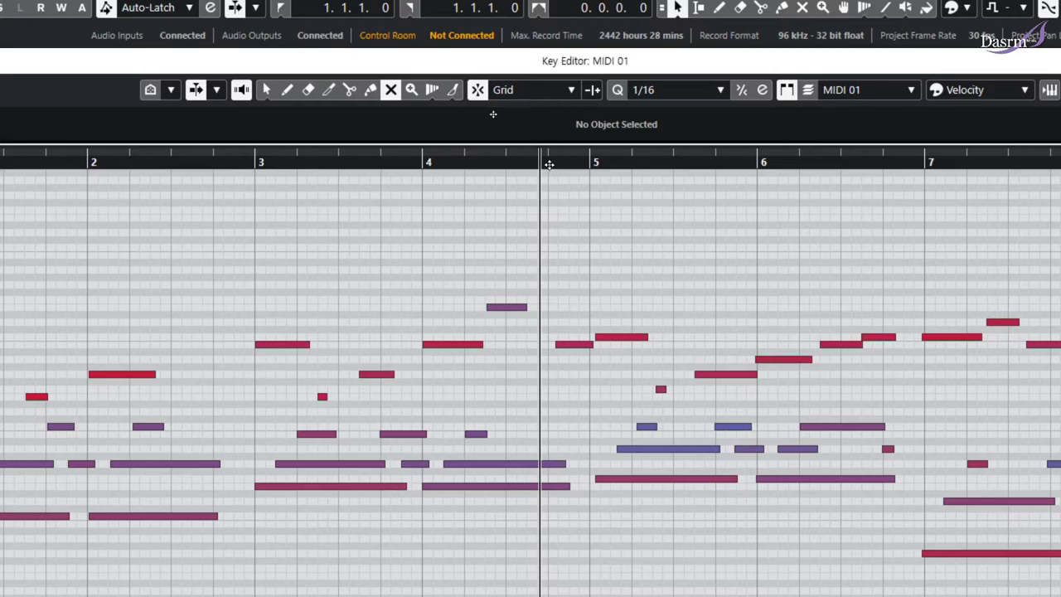
click(572, 344)
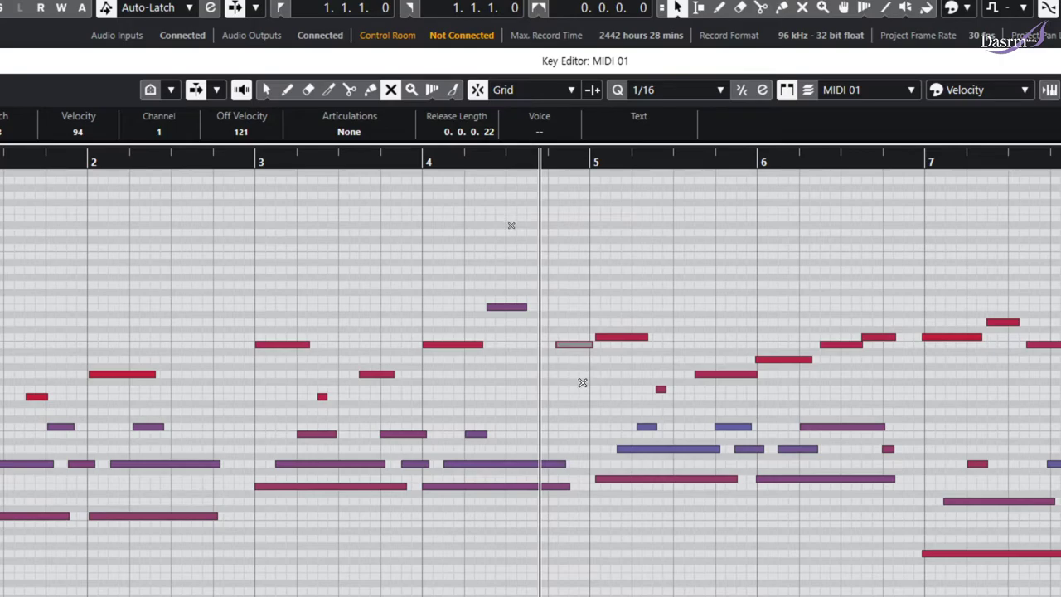
click(575, 344)
click(566, 373)
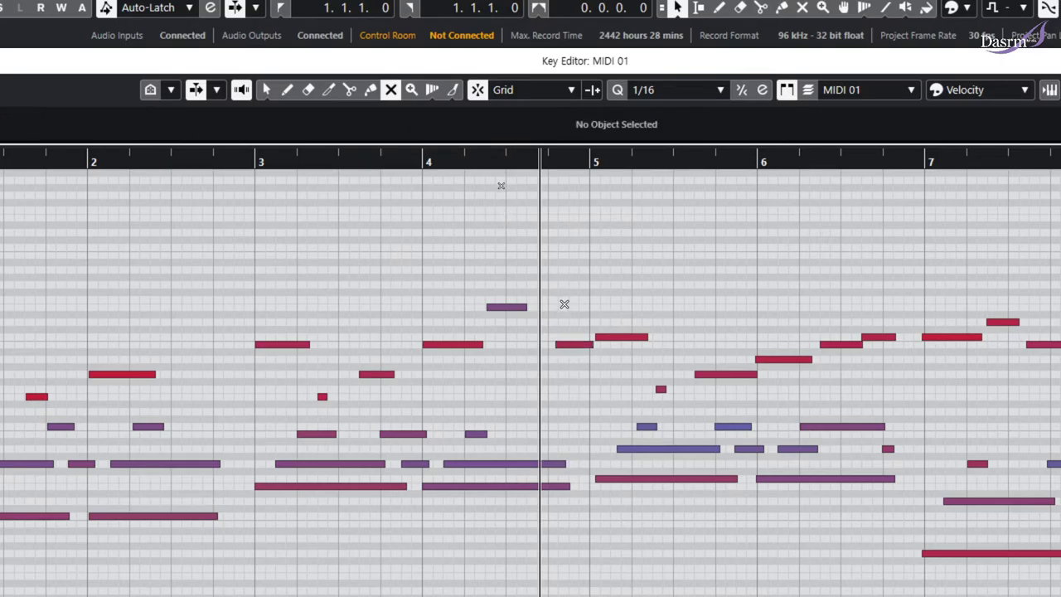
- Mute the last two high notes of bar 4 and play the part from the start of bar 4
click(574, 344)
click(571, 380)
click(513, 306)
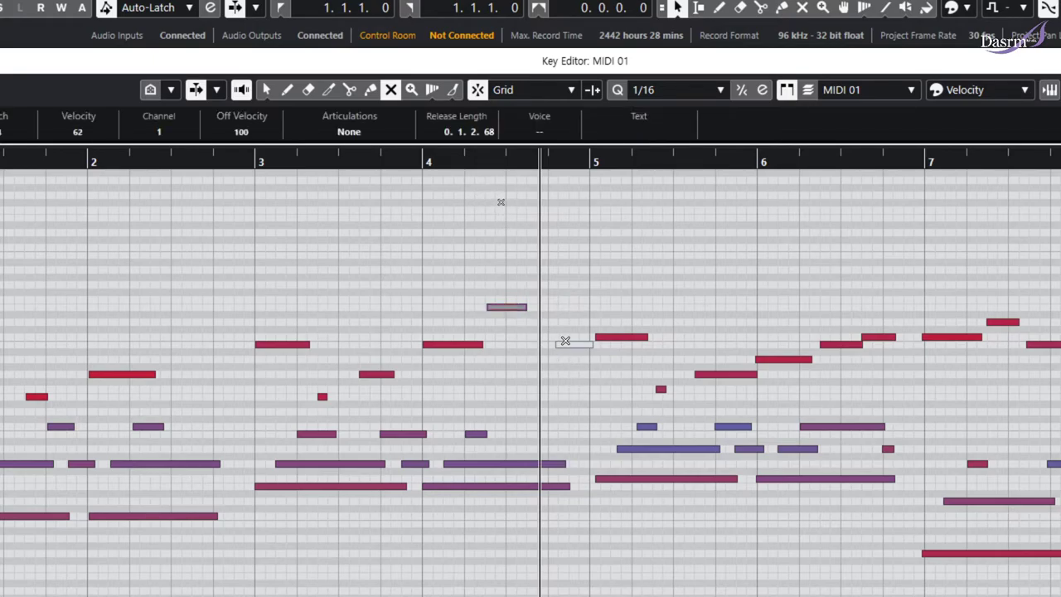
click(422, 161)
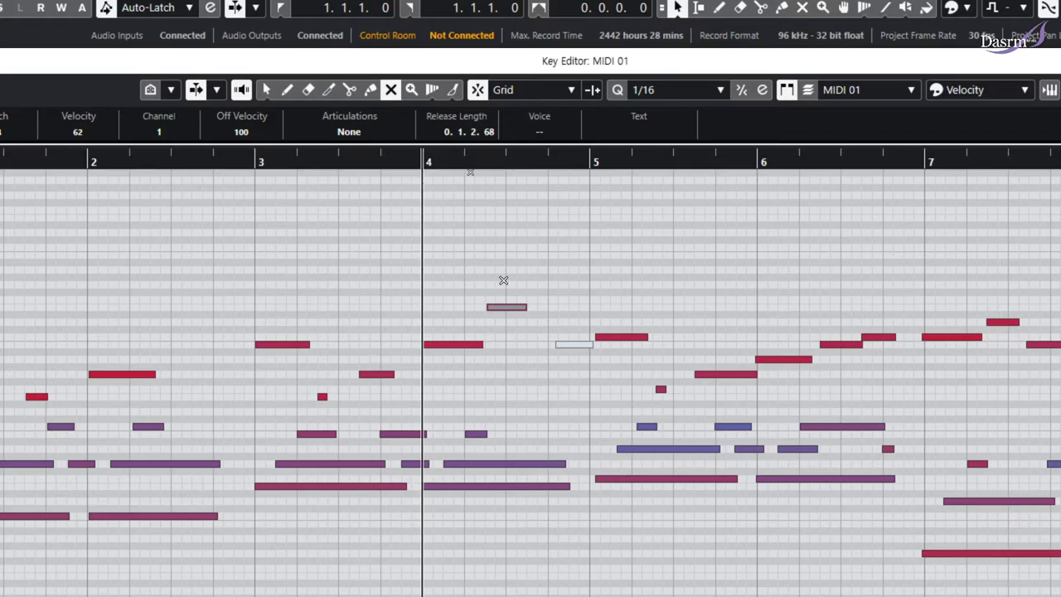
key(space)
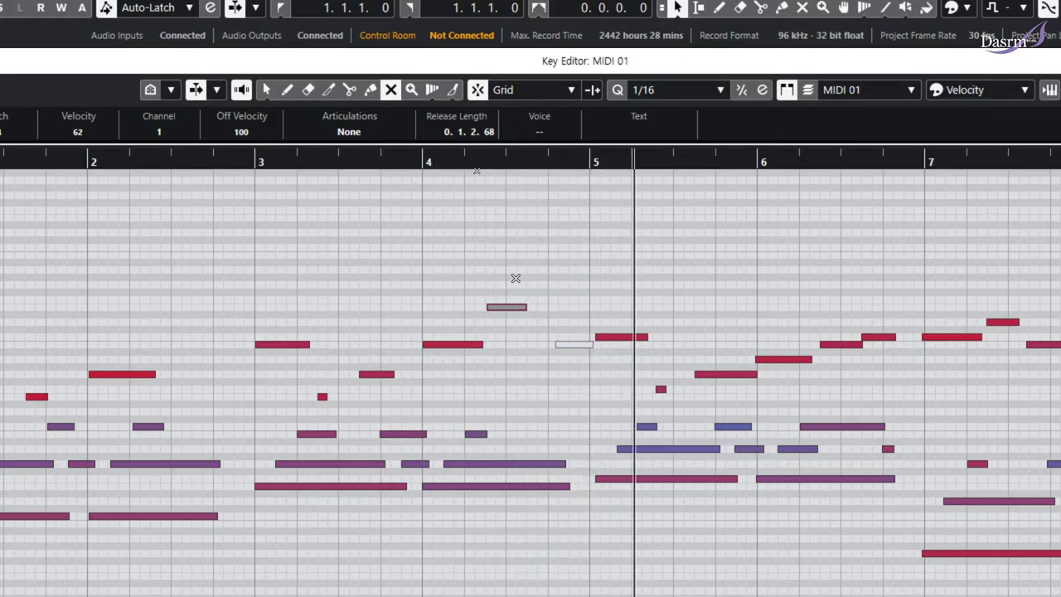
- Unmute both notes in bar 4, play from bar 4 again and return to the Object Selection tool
click(508, 307)
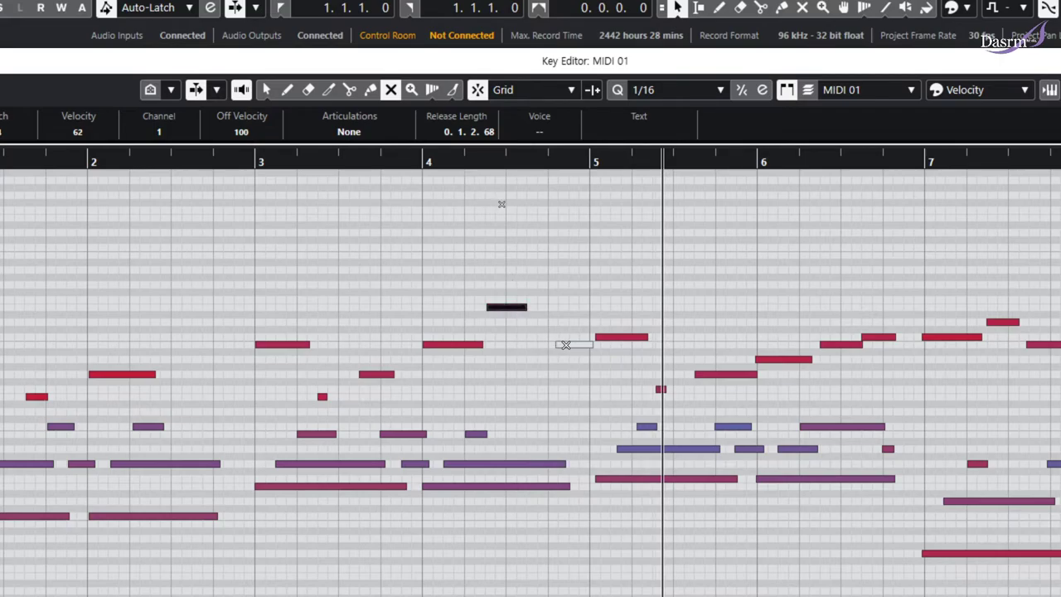
click(572, 344)
click(426, 160)
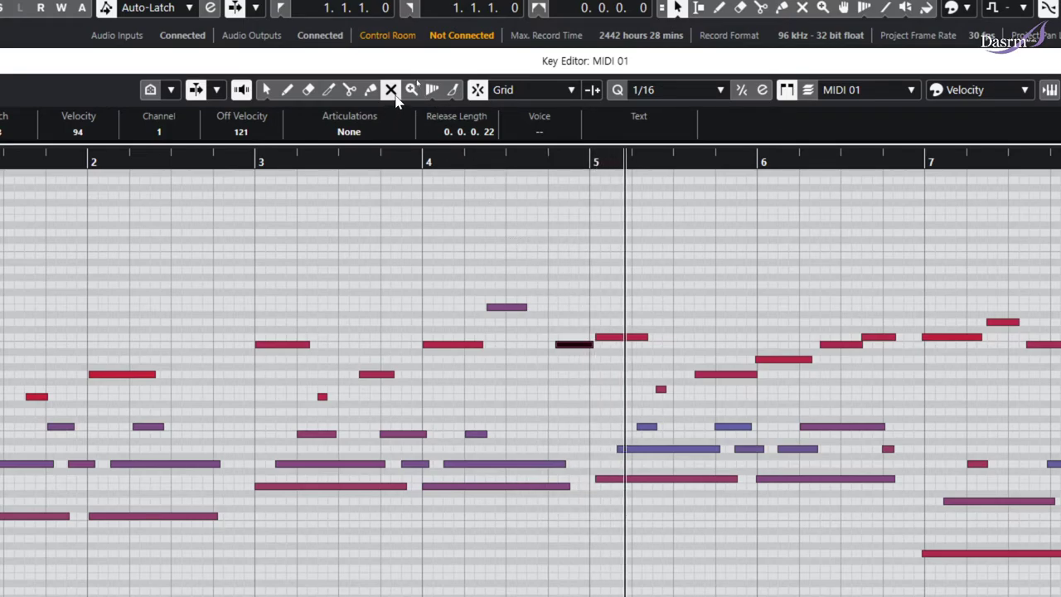
click(266, 89)
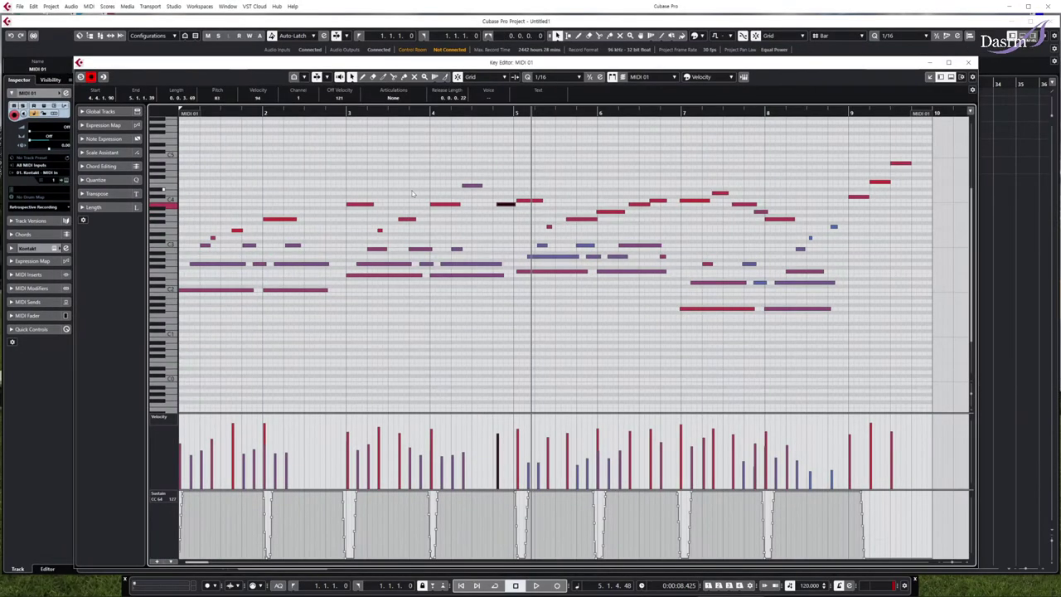
- Play the opening of the part through the start of bar 2 and return the playback position to the beginning
drag(203, 114, 186, 133)
scroll(241, 203, up, 2)
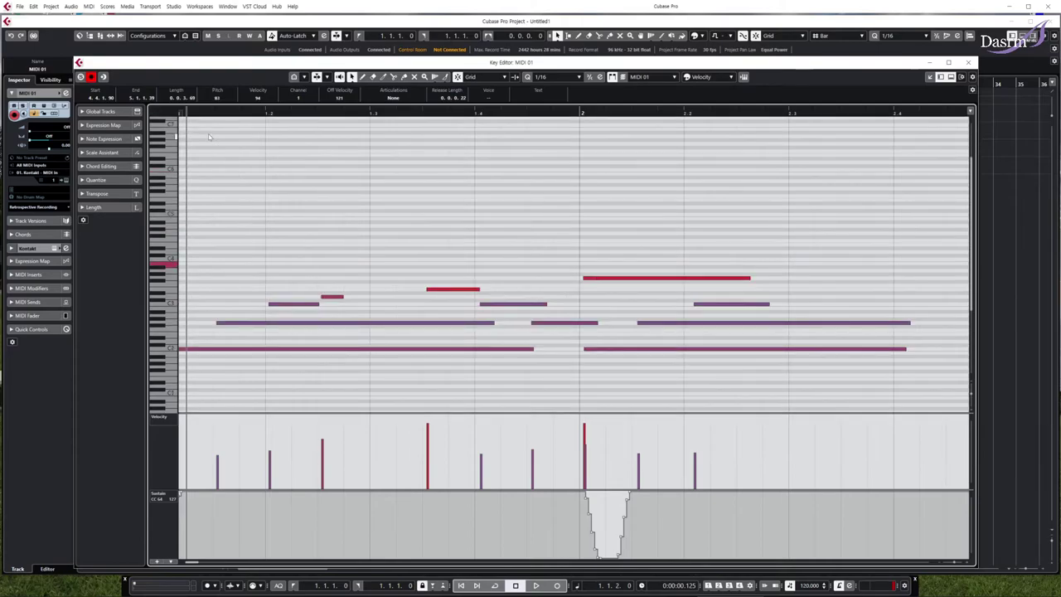
key(space)
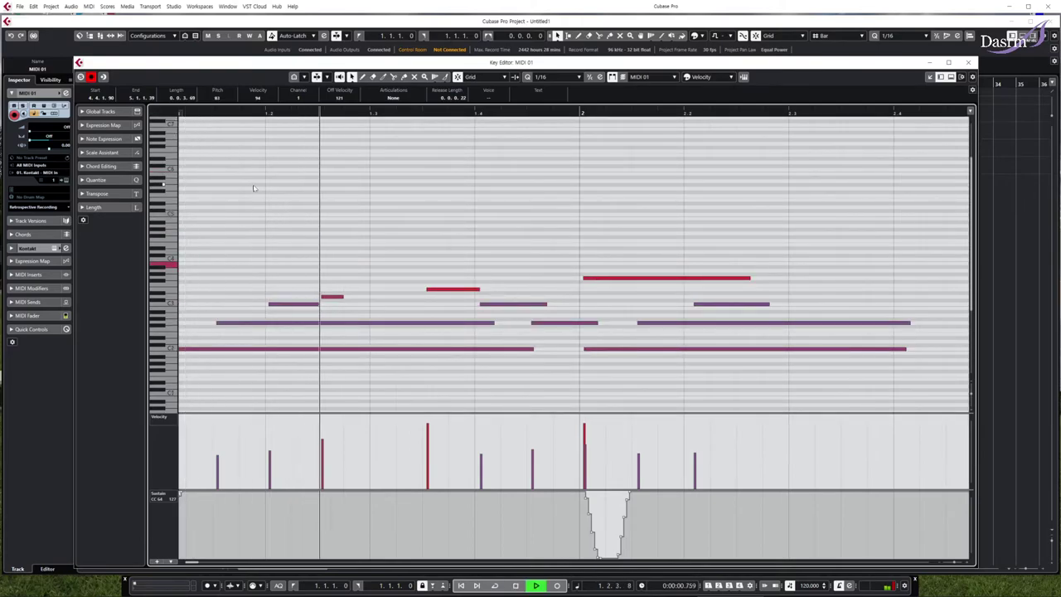
key(space)
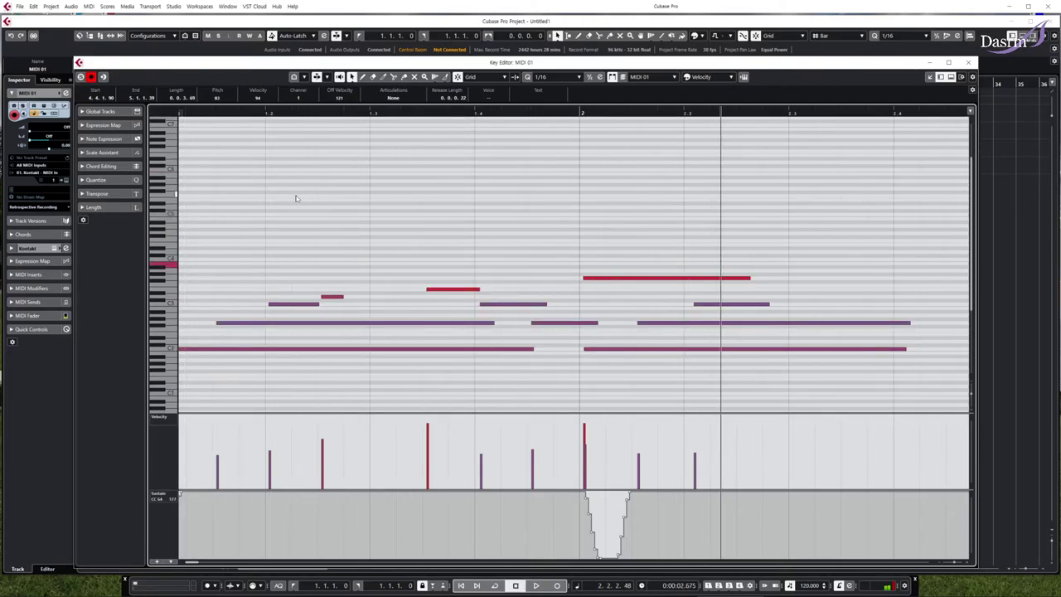
scroll(632, 331, left, 1)
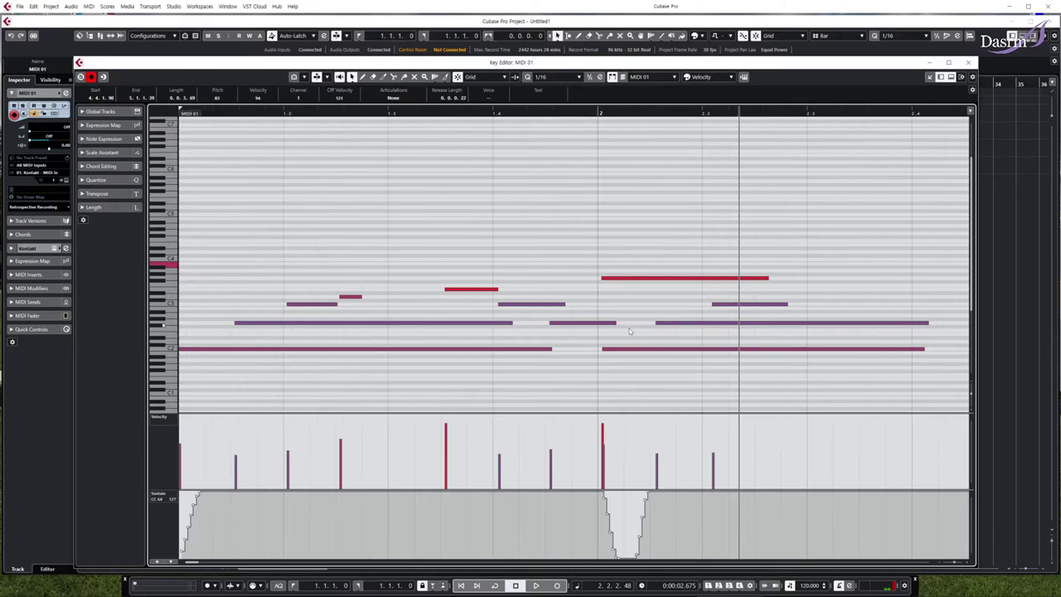
click(603, 355)
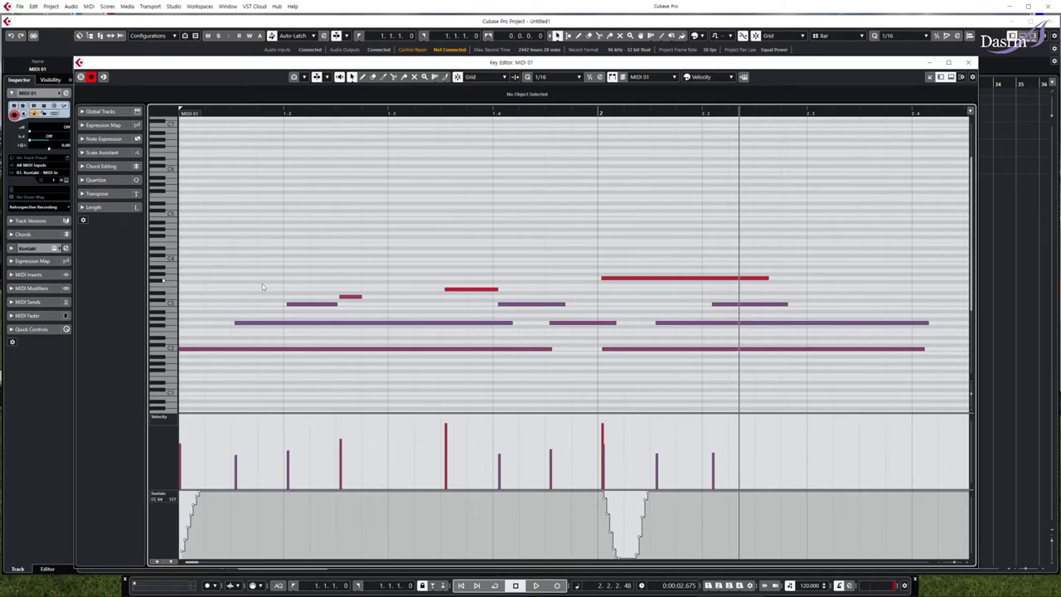
key(g)
drag(231, 115, 163, 116)
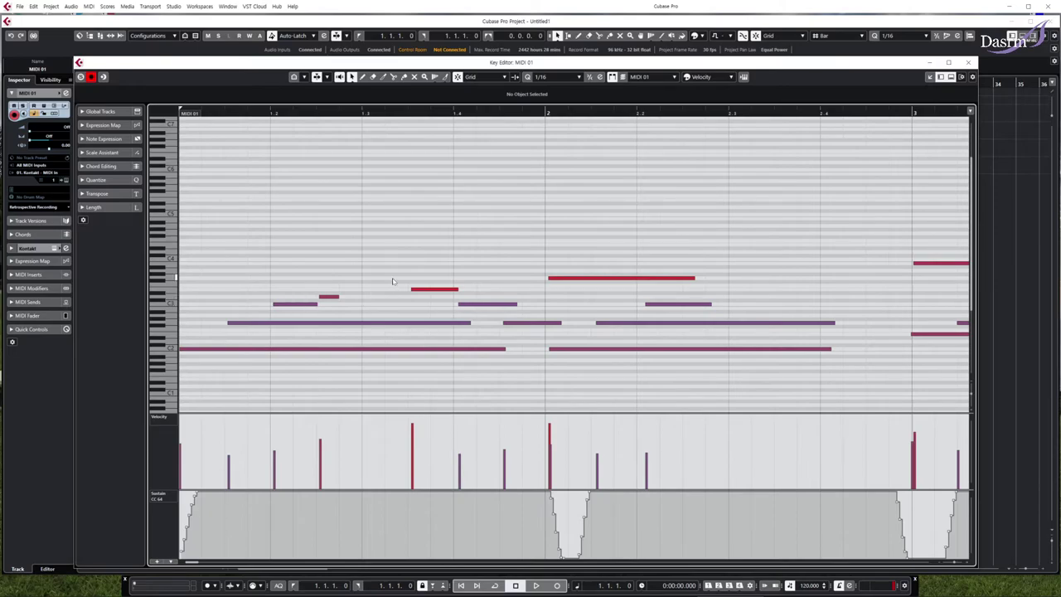
- Select individual notes in bars 1 and 2 one after another, mostly by enclosing part of each in a selection rectangle, and clear the selection
drag(402, 276, 466, 295)
click(505, 322)
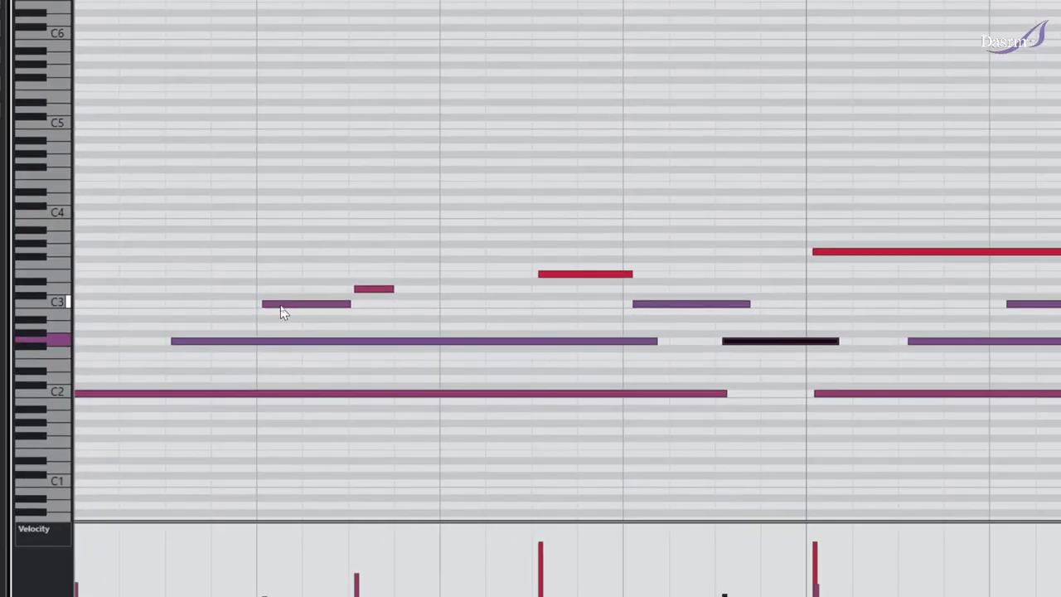
drag(257, 298, 277, 319)
click(270, 315)
click(279, 304)
drag(336, 265, 361, 296)
drag(533, 243, 553, 305)
drag(630, 300, 645, 314)
drag(706, 329, 743, 360)
drag(833, 416, 807, 365)
drag(814, 272, 795, 252)
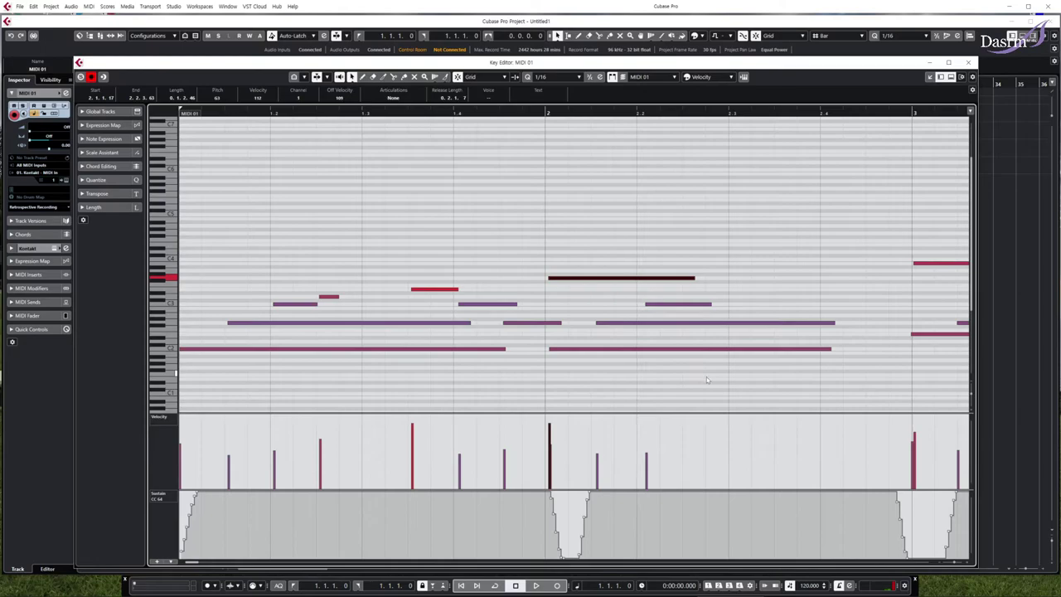
click(675, 379)
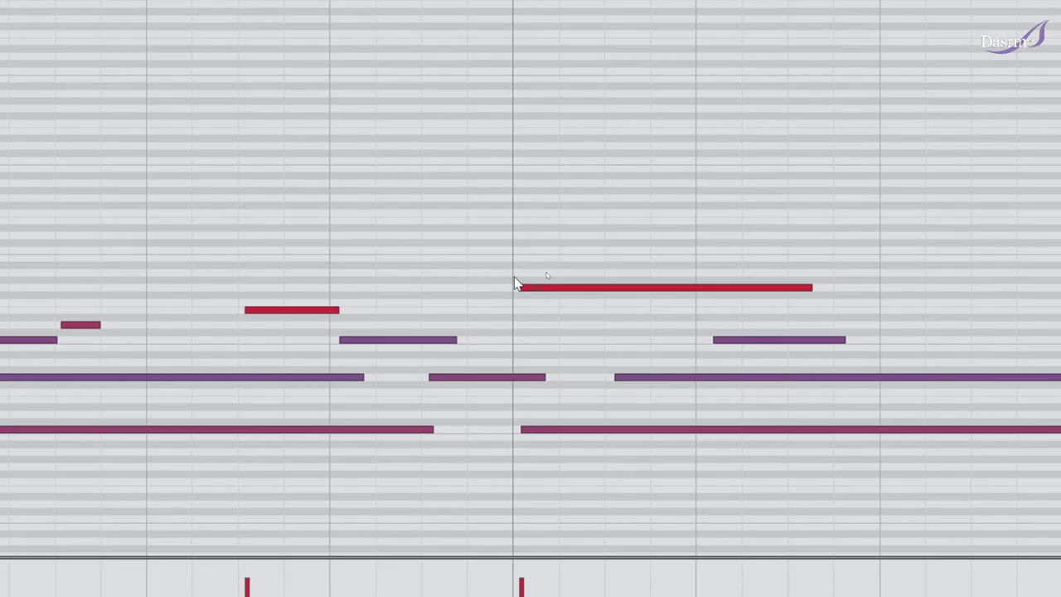
- Select the long high note at the start of bar 2 directly and by enclosing only its beginning, and clear the selection
click(525, 288)
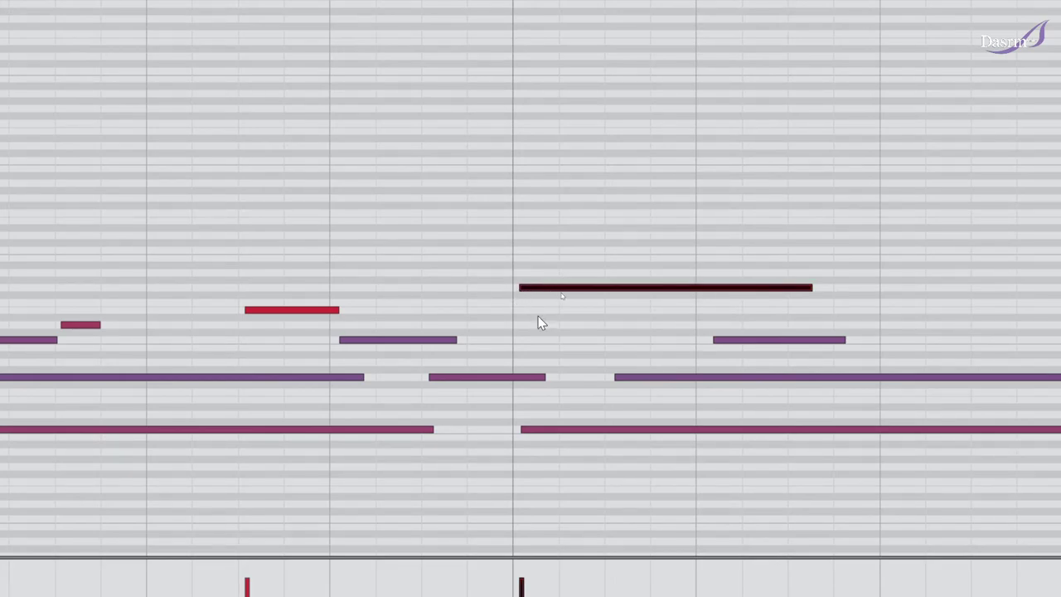
drag(560, 250, 512, 313)
click(516, 271)
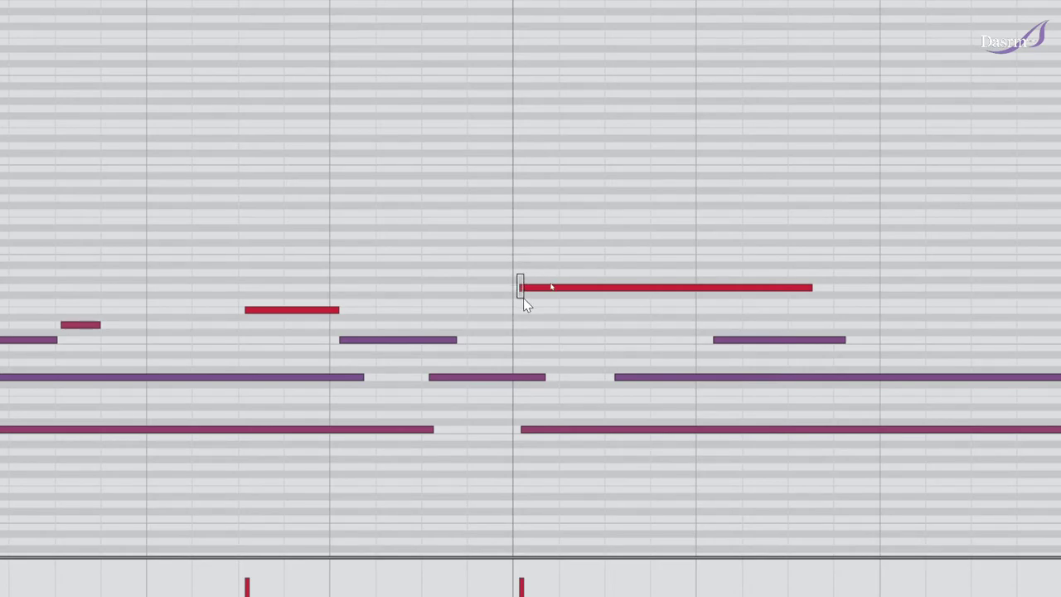
click(522, 290)
click(513, 313)
click(526, 289)
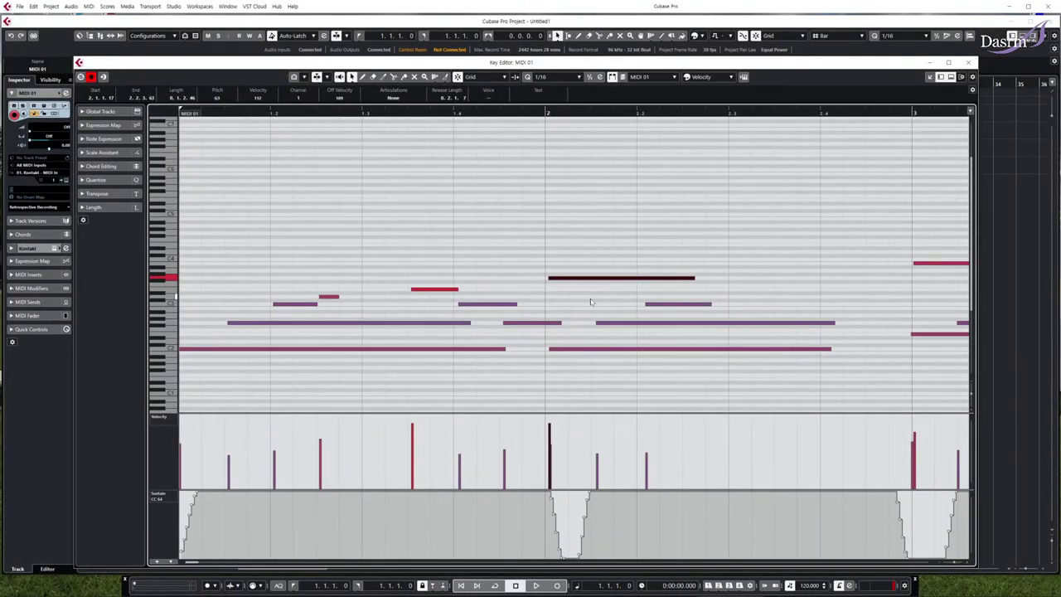
click(604, 332)
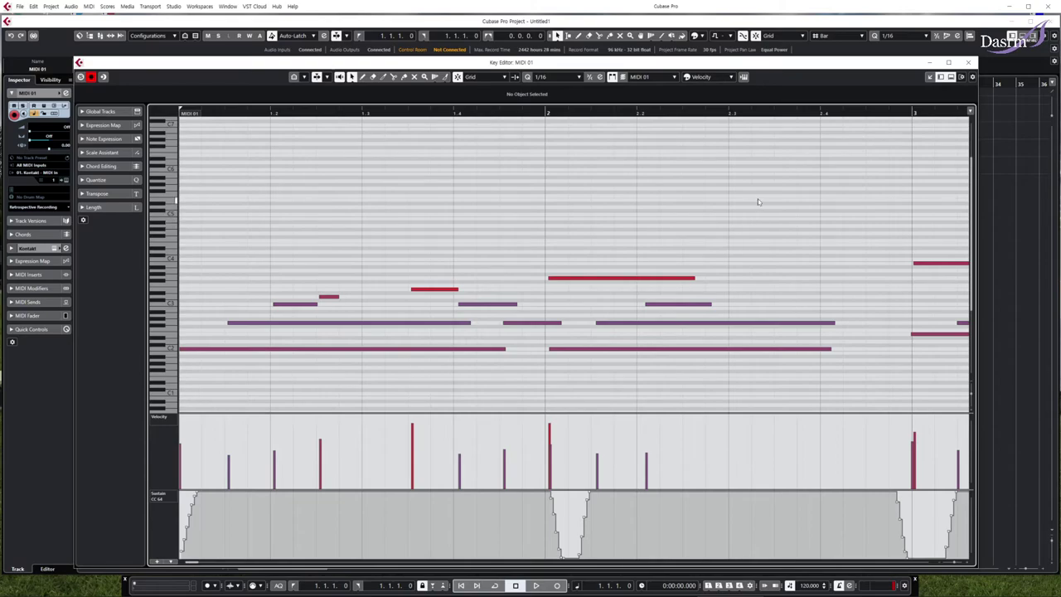
- Select all notes in bars 1 and 2 with a selection rectangle and quantize them to the 1/16 grid
drag(765, 187, 201, 380)
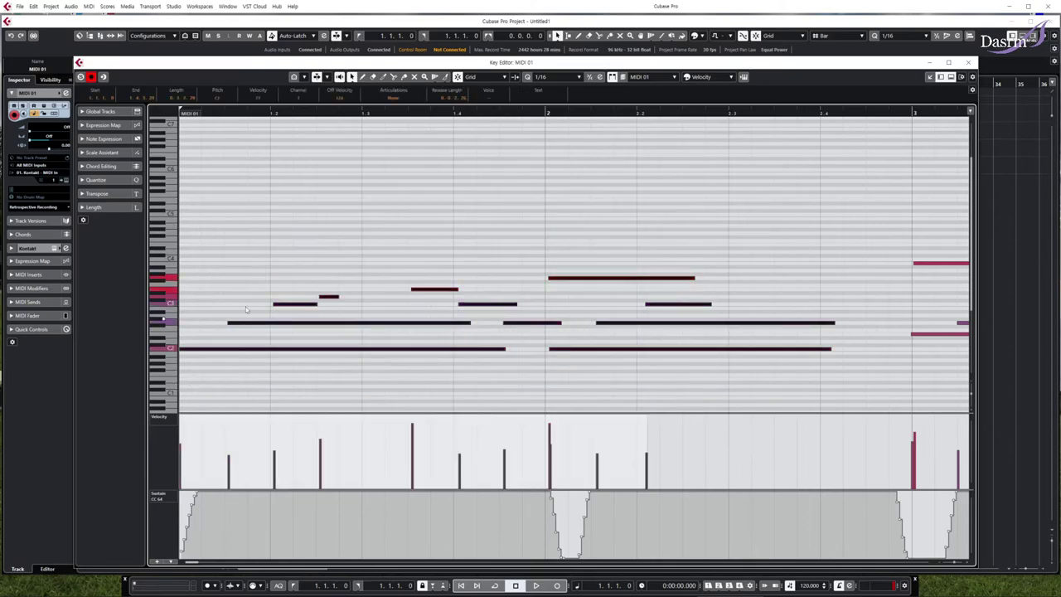
drag(207, 167, 800, 392)
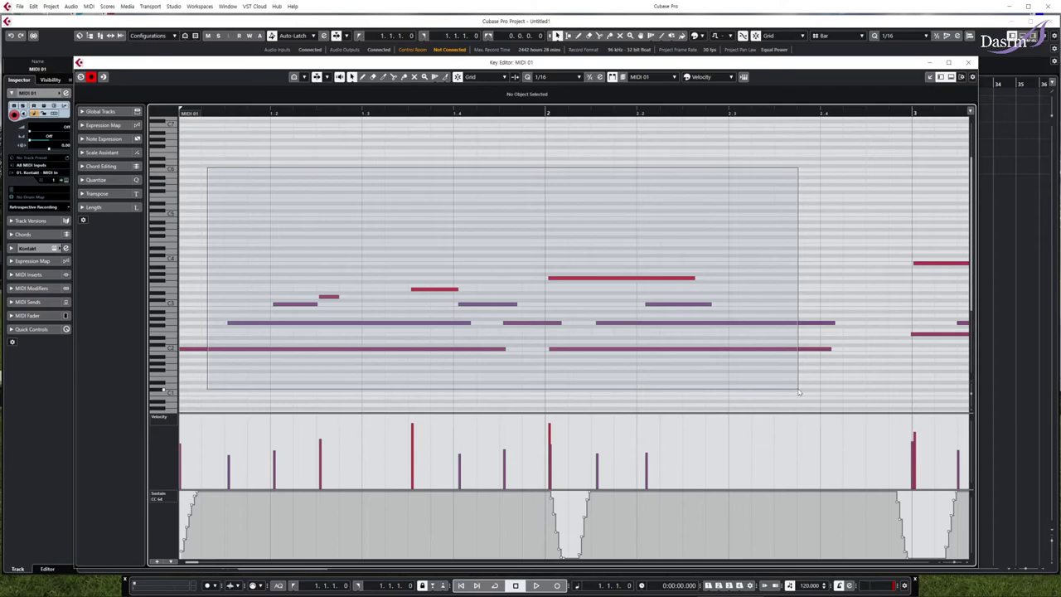
drag(799, 392, 800, 392)
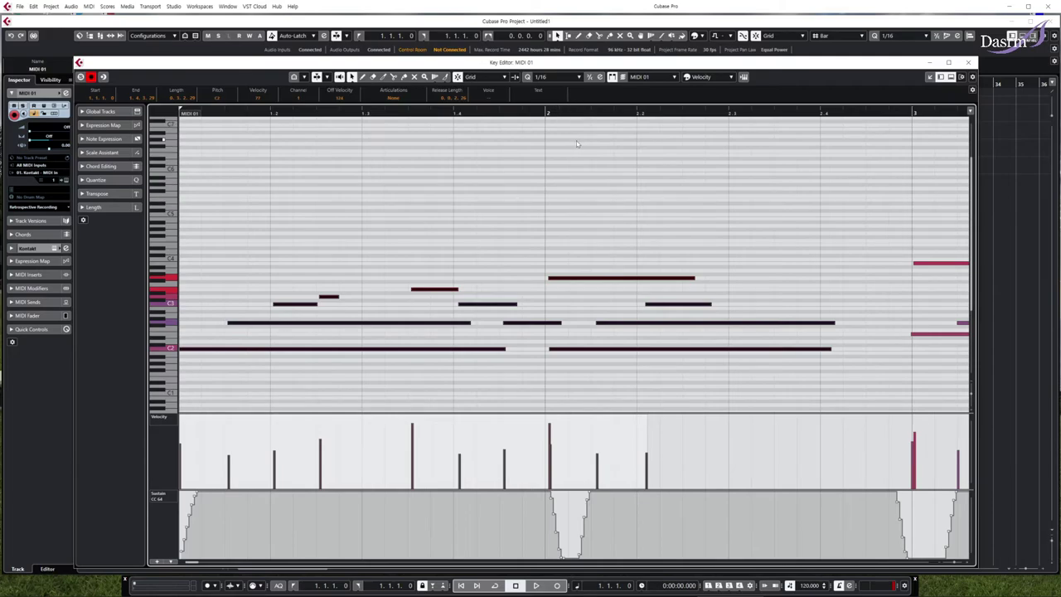
key(q)
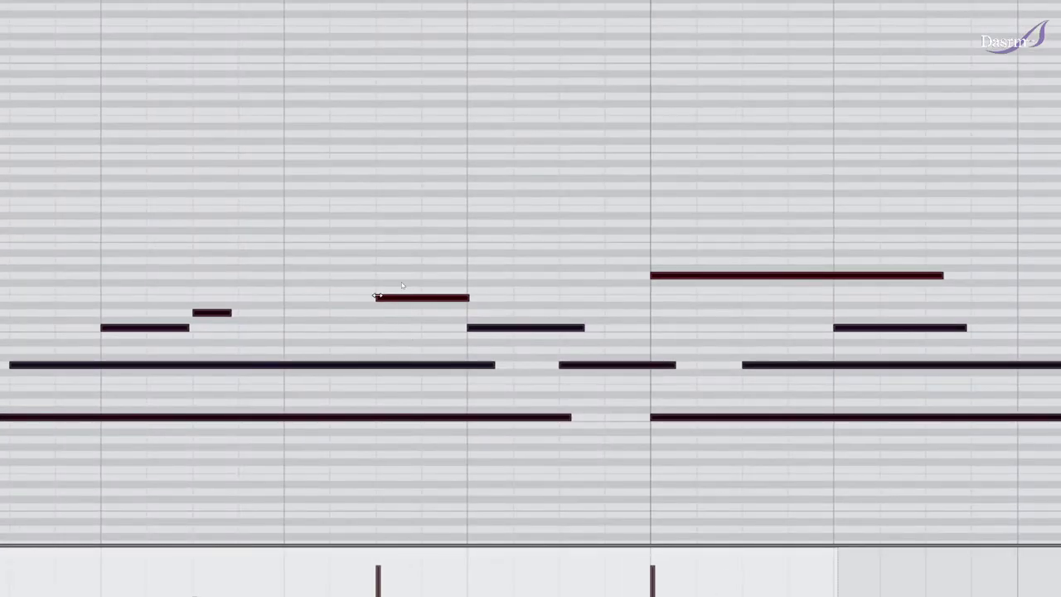
- Check single notes around the end of bar 1 against the grid and undo the quantization
click(415, 298)
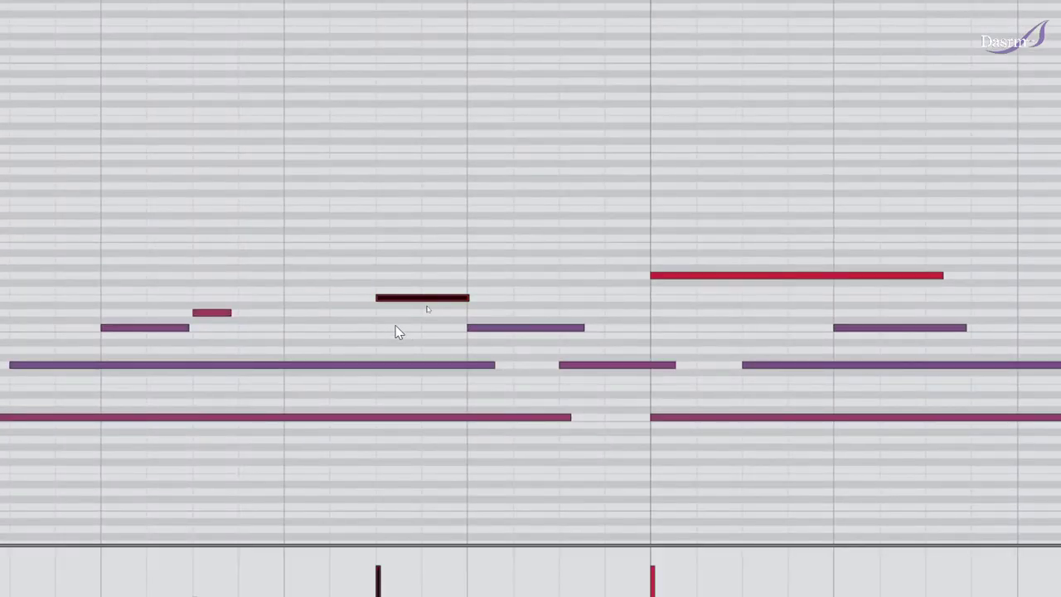
click(531, 327)
click(588, 365)
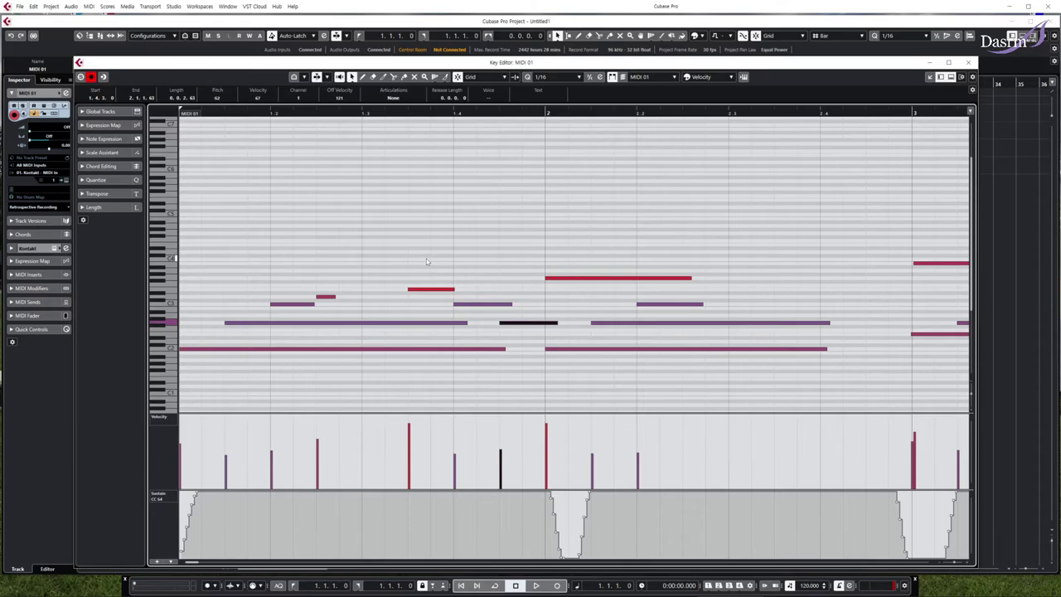
key(ctrl+z)
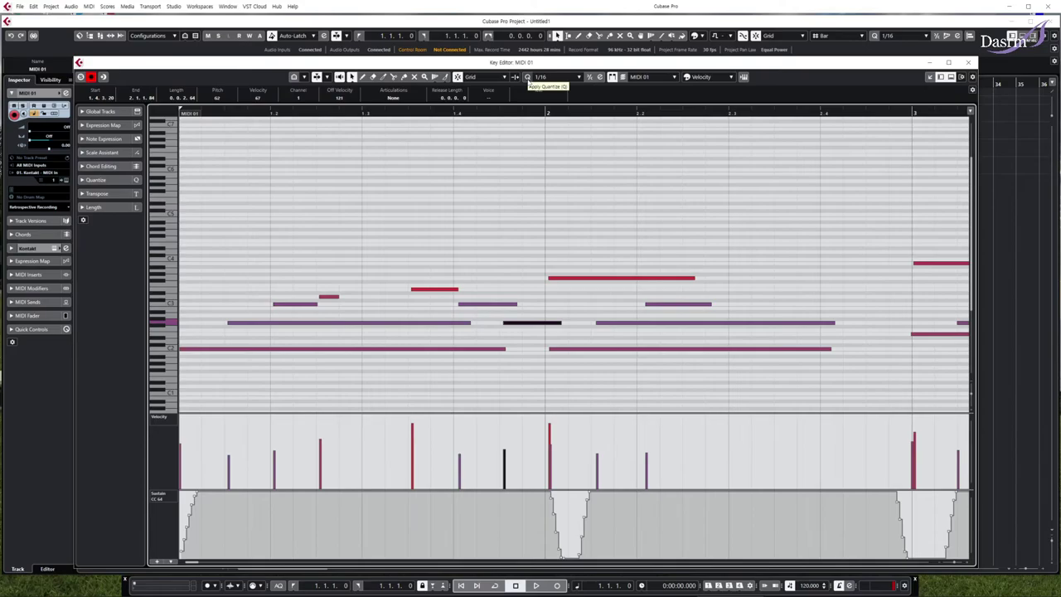
- Select all notes in bars 1 and 2, apply the 1/16 quantize to them again and undo it
click(527, 78)
click(528, 78)
drag(237, 195, 726, 375)
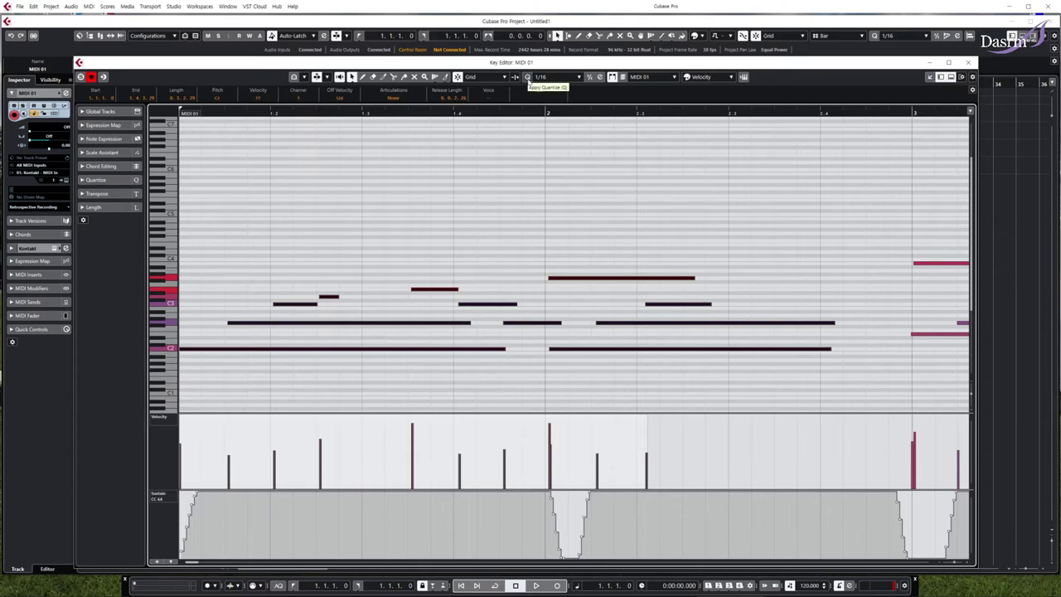
click(528, 78)
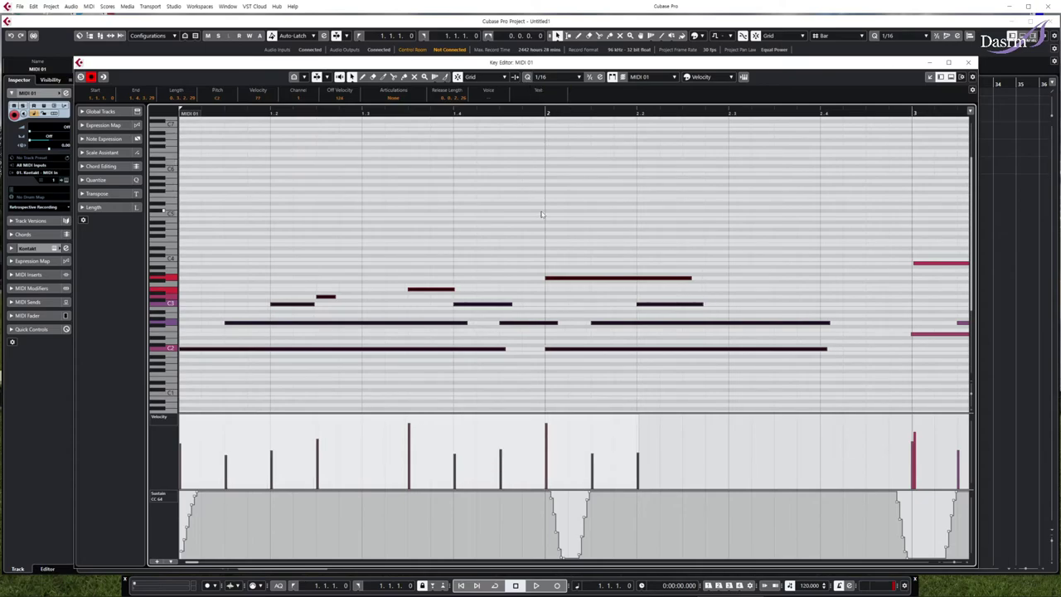
key(ctrl+z)
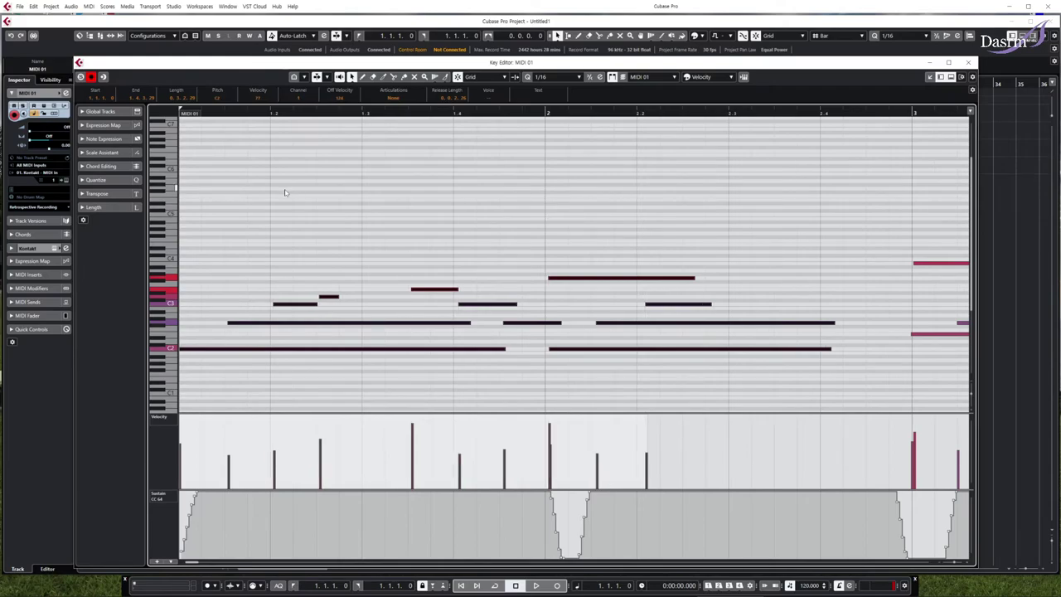
- Set the playback position near the start of bar 1 and view the list of quantize presets
click(208, 115)
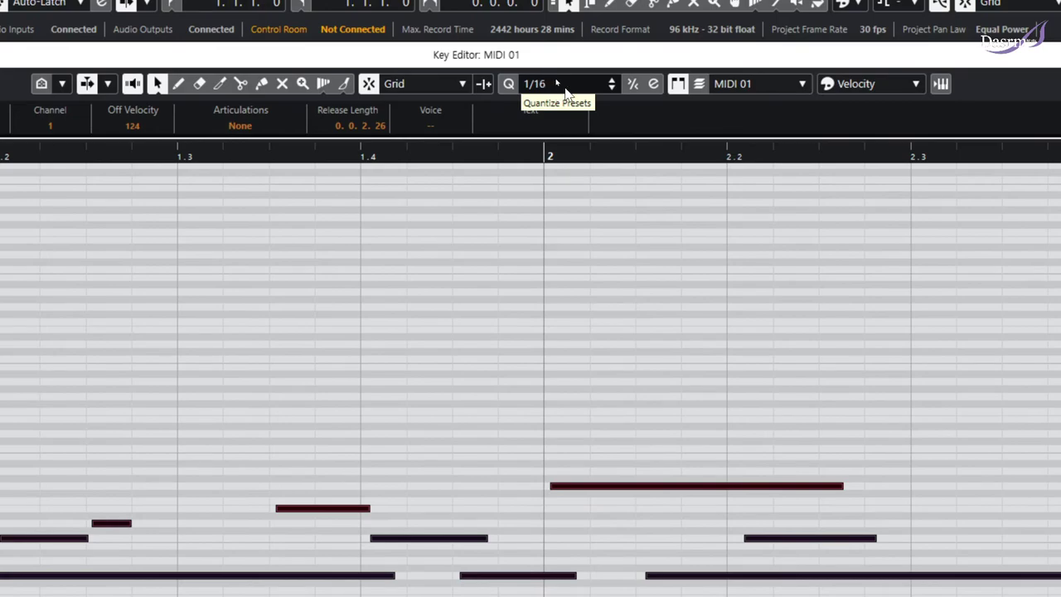
click(560, 86)
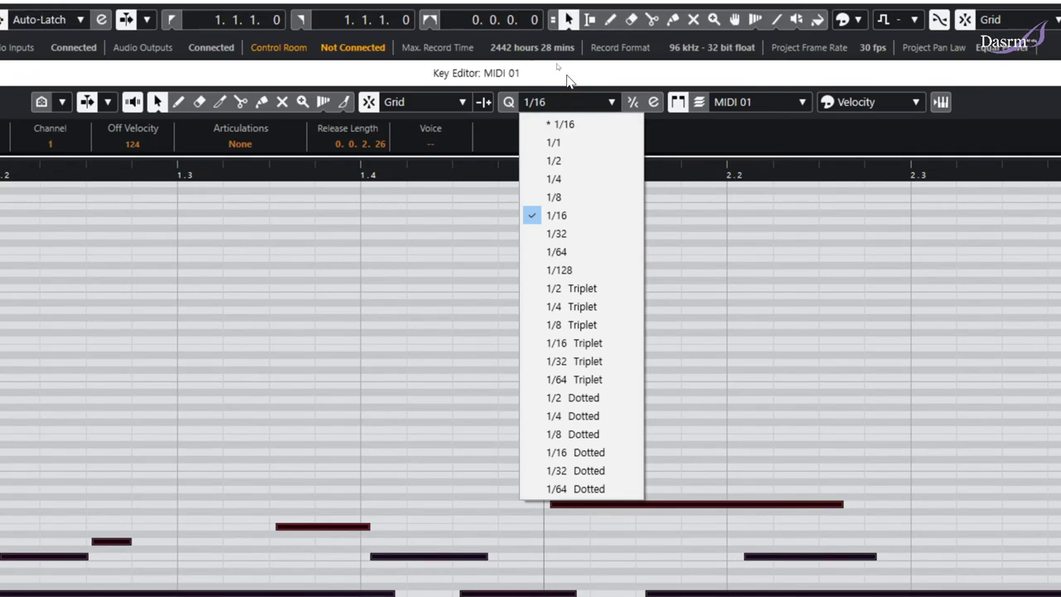
click(563, 85)
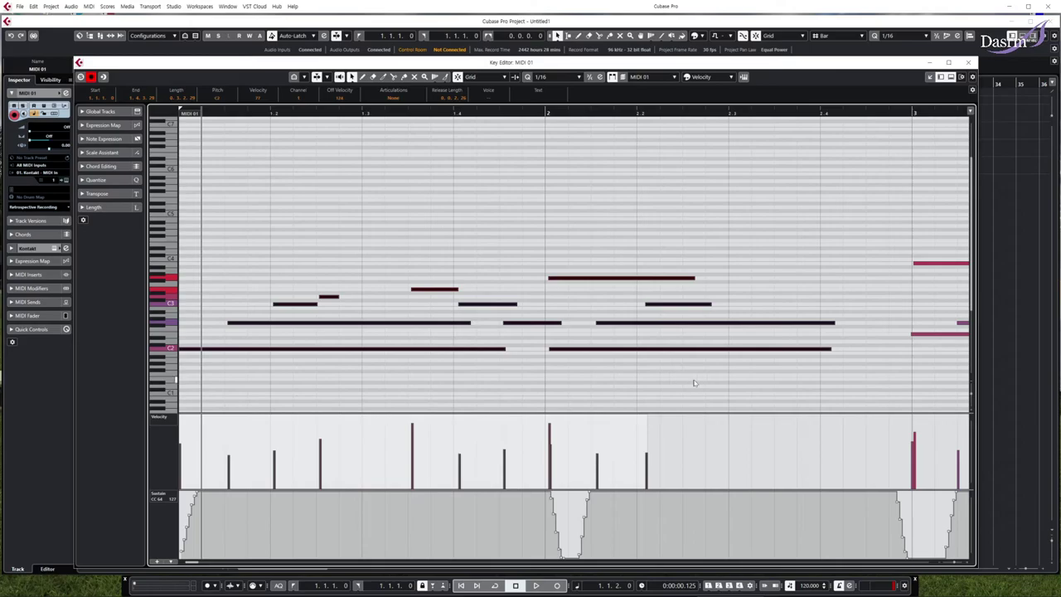
- Enclose the notes in bars 1 and 2 in a selection and play them into bar 2
mouse_move(738, 387)
mouse_down()
mouse_move(391, 239)
mouse_move(179, 214)
mouse_move(651, 403)
mouse_move(739, 403)
mouse_move(754, 391)
mouse_up()
drag(754, 391, 192, 208)
key(space)
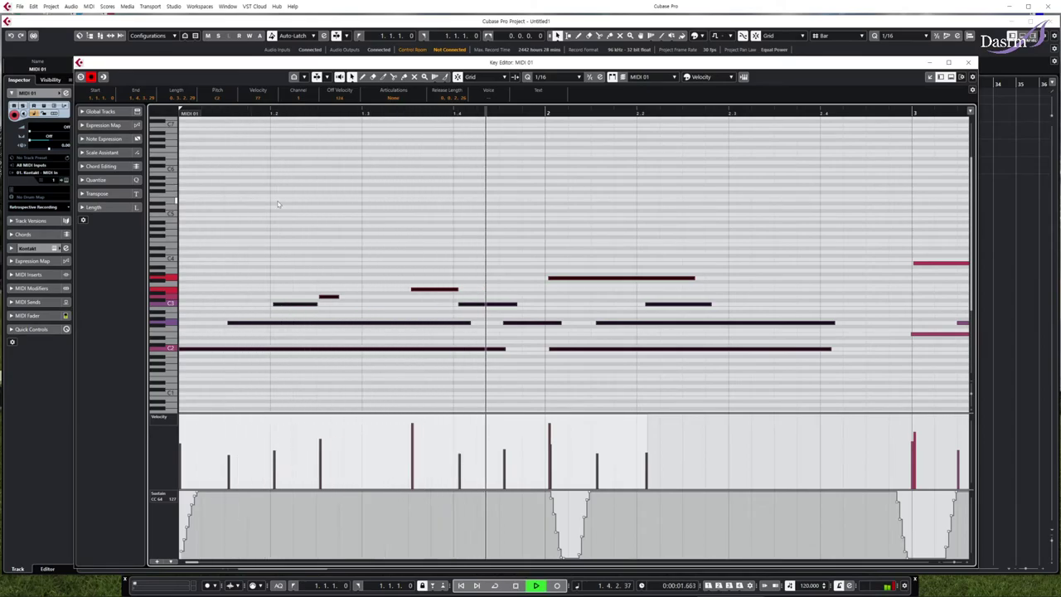
key(space)
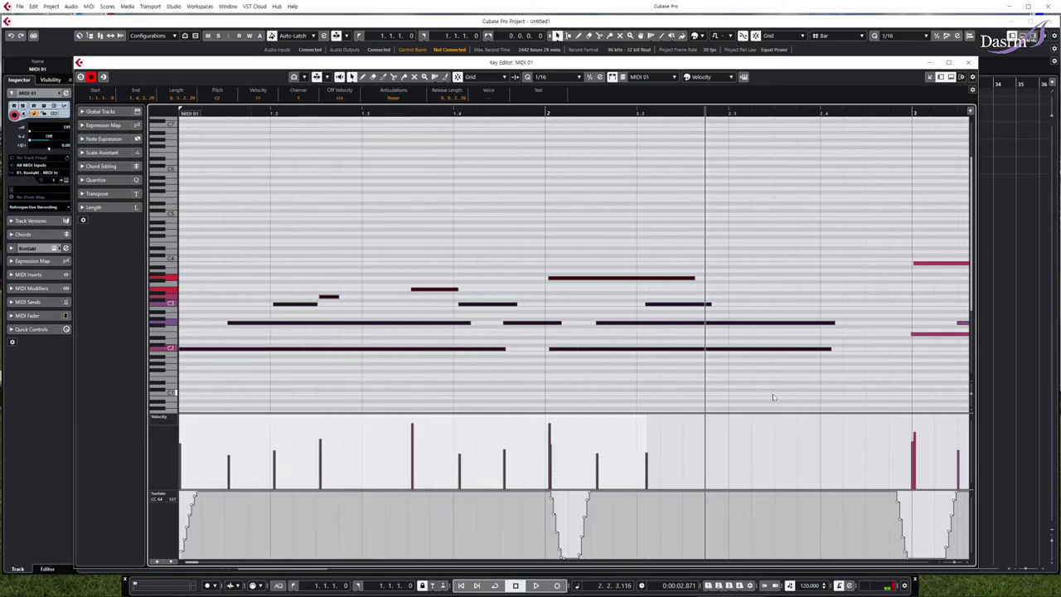
- Set the quantize preset to 1/8 and apply it to all selected notes in bars 1 and 2
drag(759, 396, 206, 207)
click(550, 78)
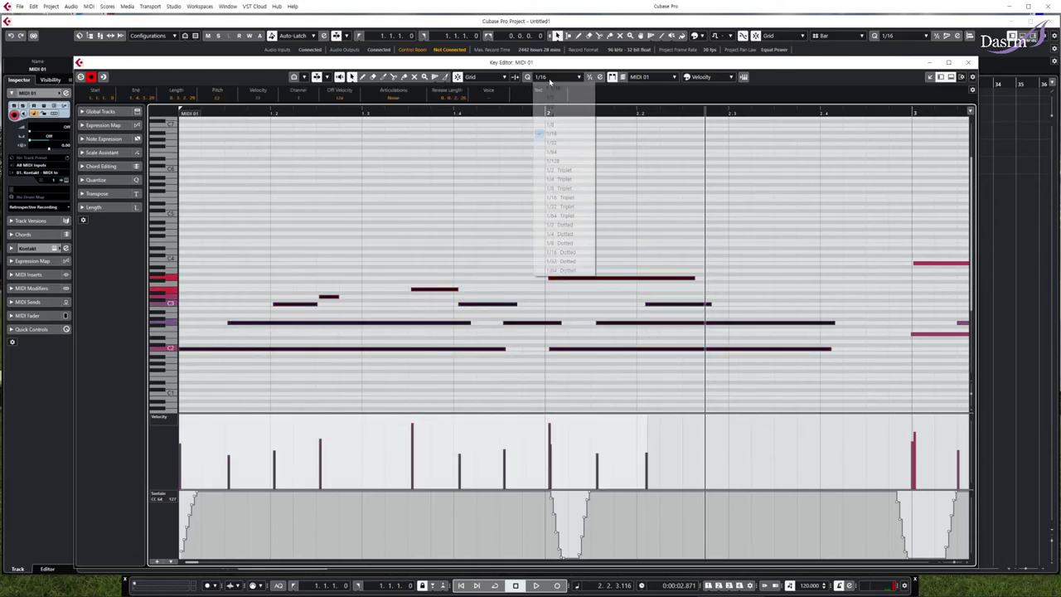
click(555, 124)
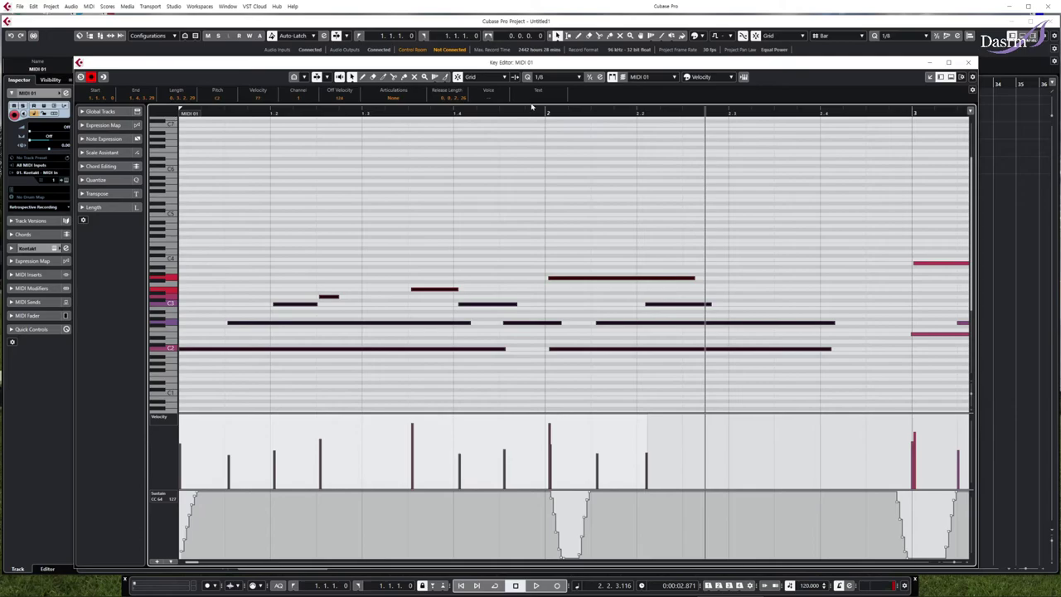
click(528, 77)
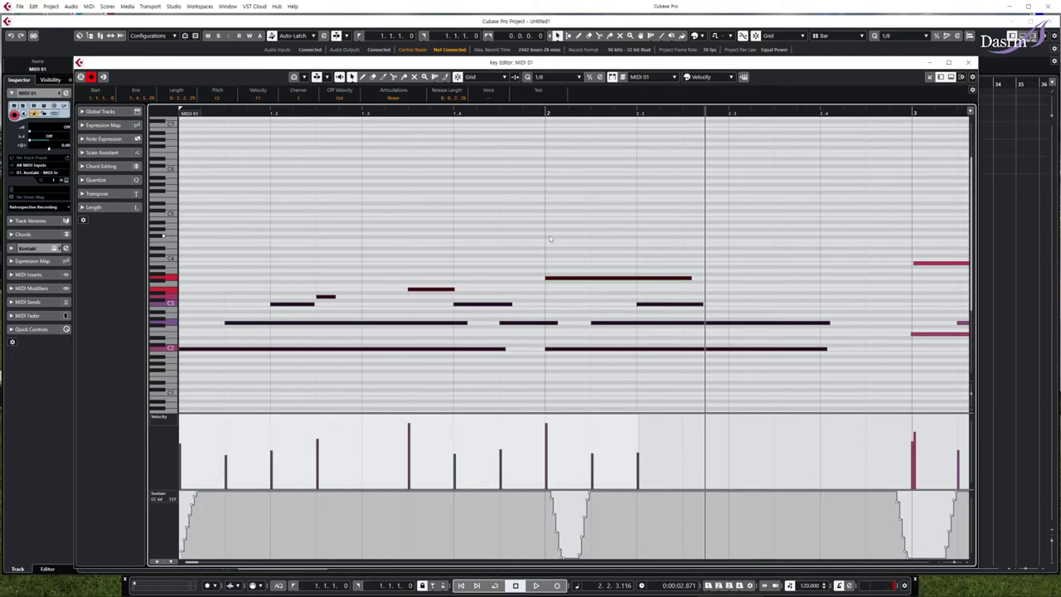
- Reselect the quantized notes, return the playback position to the beginning and play through the end of bar 2
click(425, 225)
drag(750, 222, 209, 389)
drag(205, 113, 175, 114)
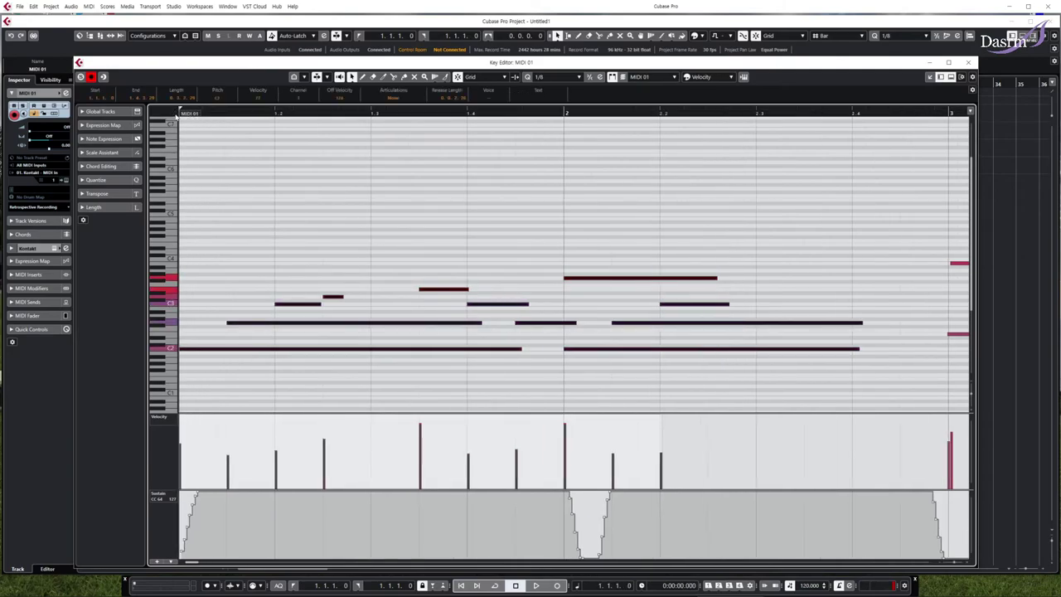
key(space)
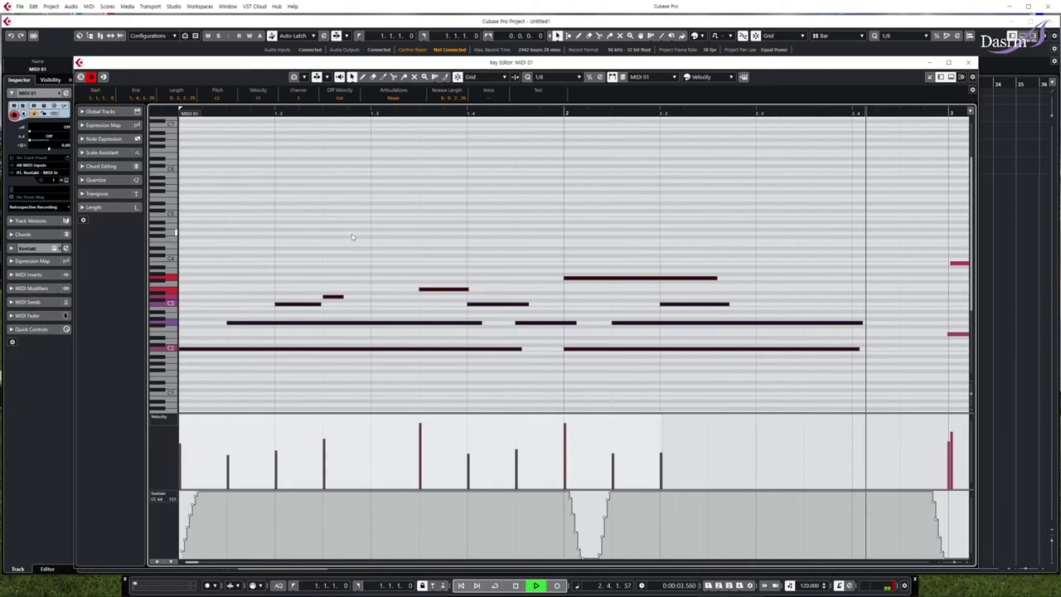
key(space)
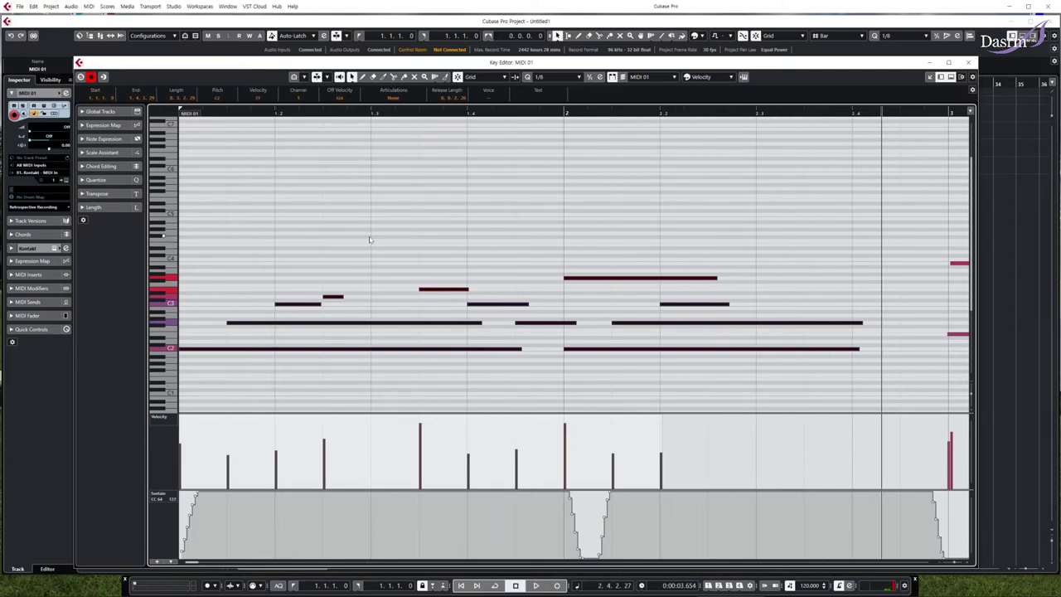
- Set the quantize preset to 1/16 and look over the list of other presets
scroll(370, 237, right, 3)
key(f)
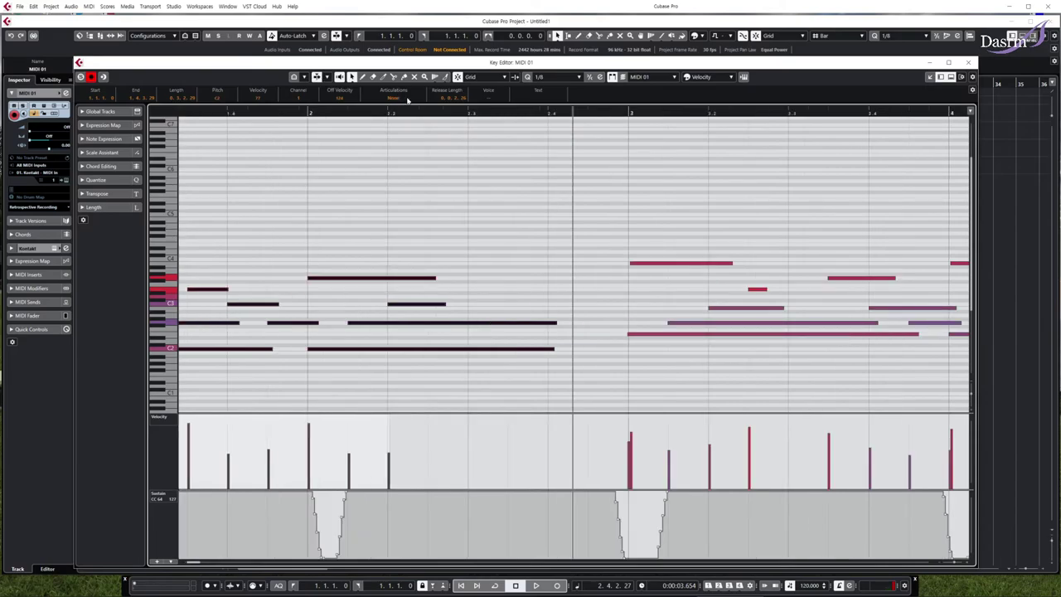
click(553, 76)
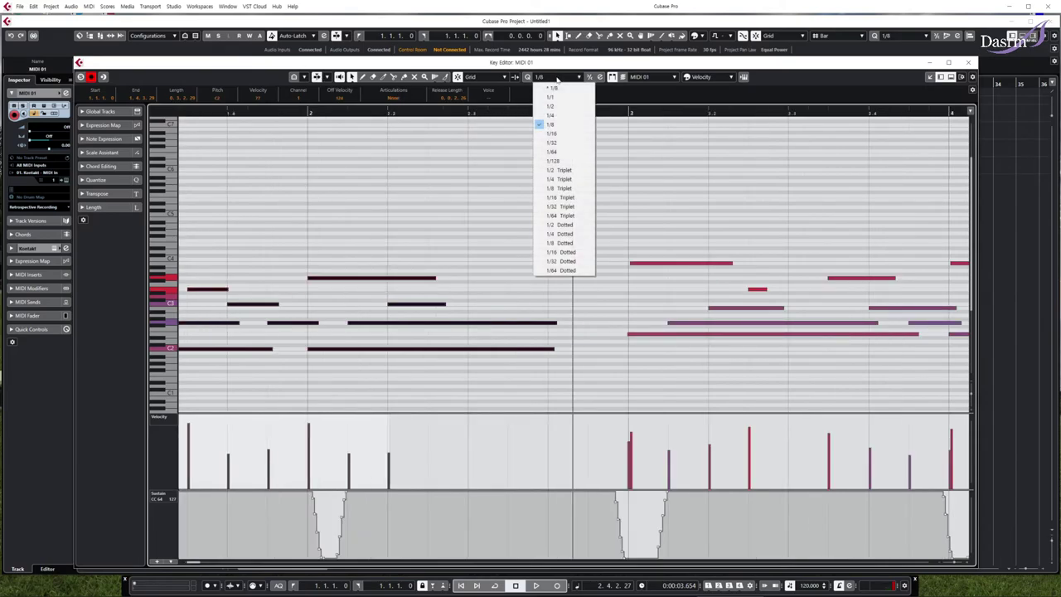
click(553, 134)
click(555, 80)
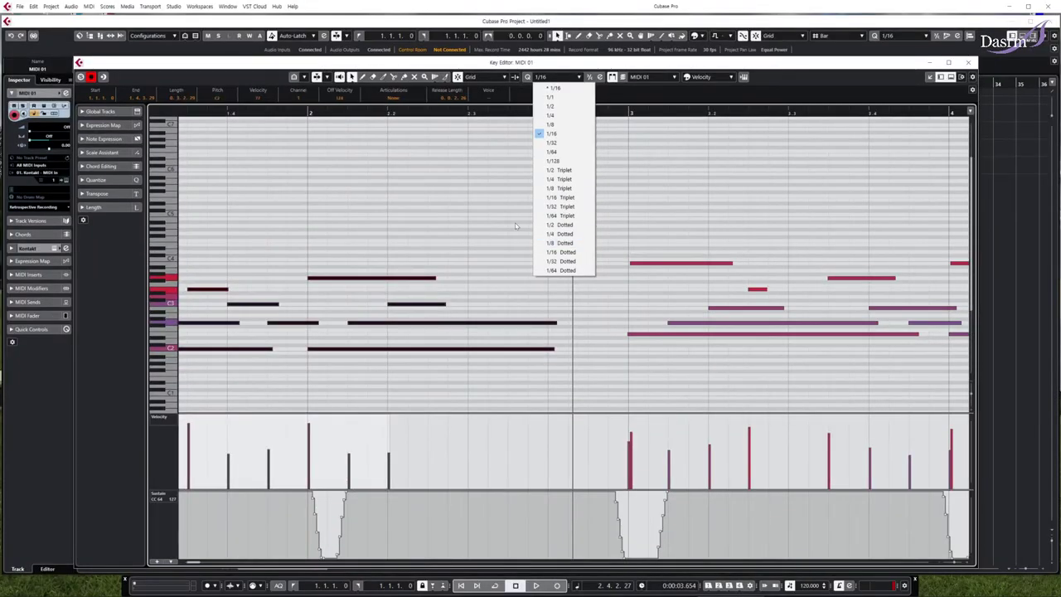
click(466, 269)
- Close the Key Editor and place the project cursor at bar 11
click(968, 62)
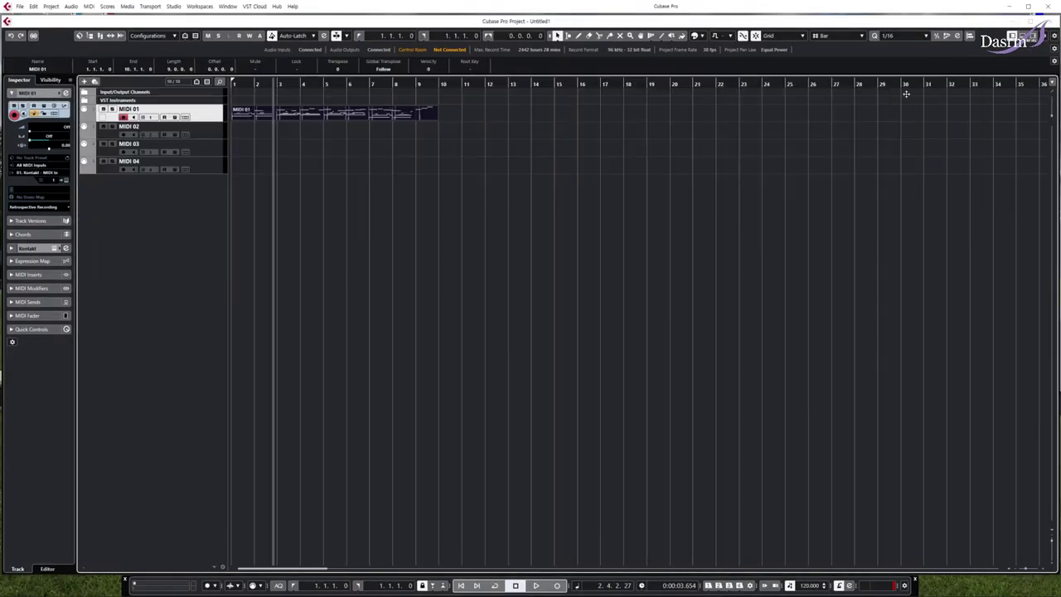
click(442, 85)
click(461, 85)
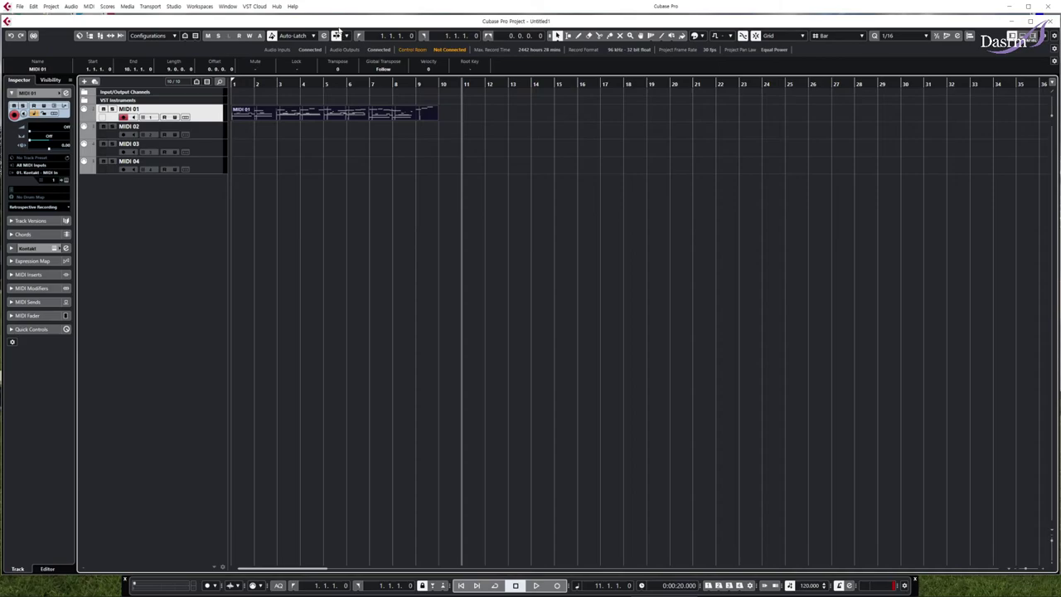
- Record a first melody take on the MIDI 01 track from bar 11 and return the cursor to bar 11
click(557, 586)
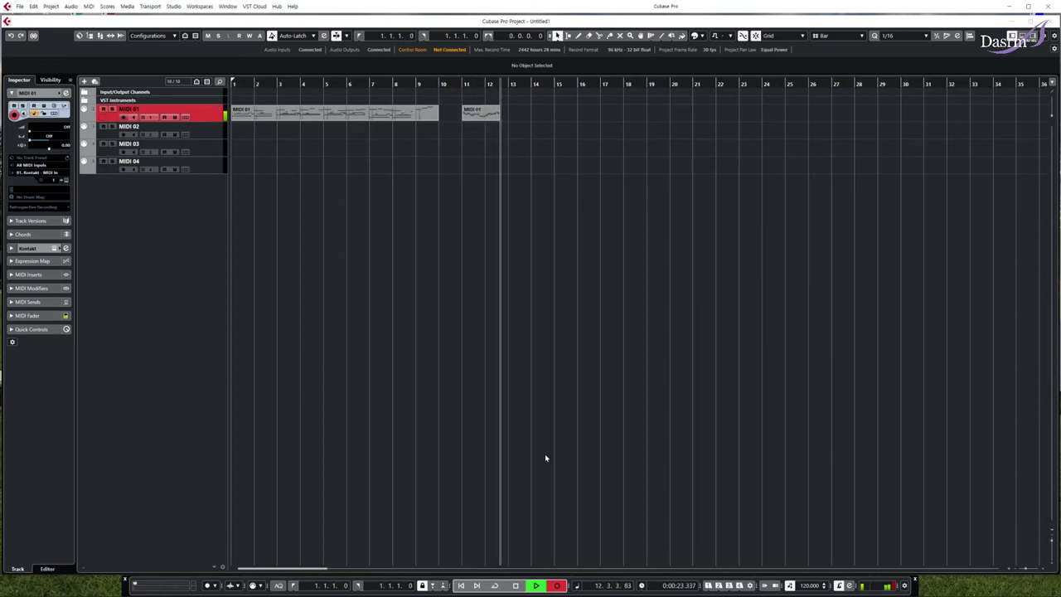
key(space)
click(463, 83)
- Record the melody on the MIDI 01 track again from bar 11 and return the cursor to bar 11
click(556, 586)
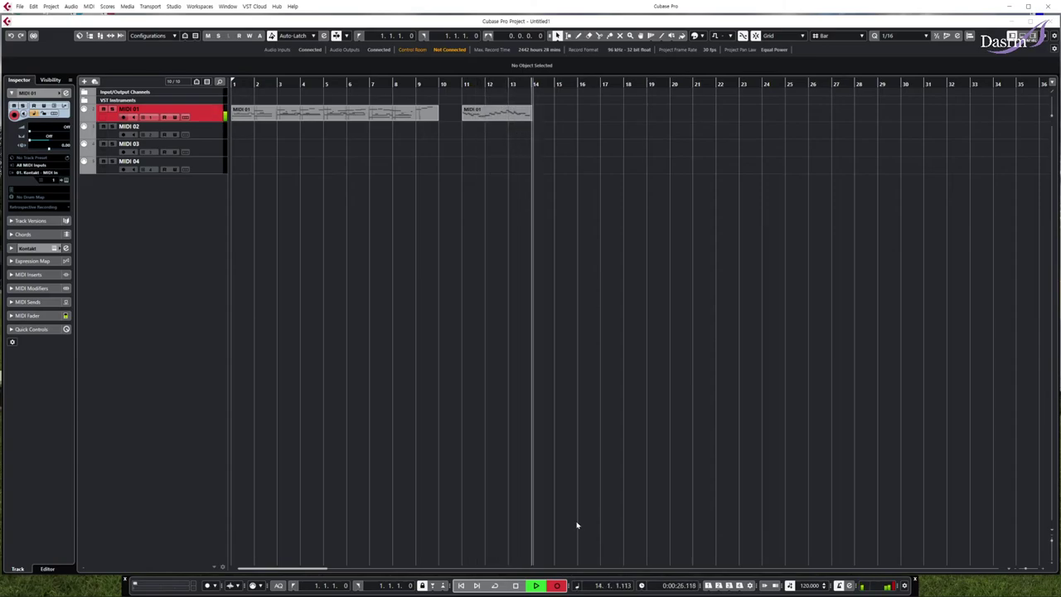
key(space)
click(465, 141)
click(461, 84)
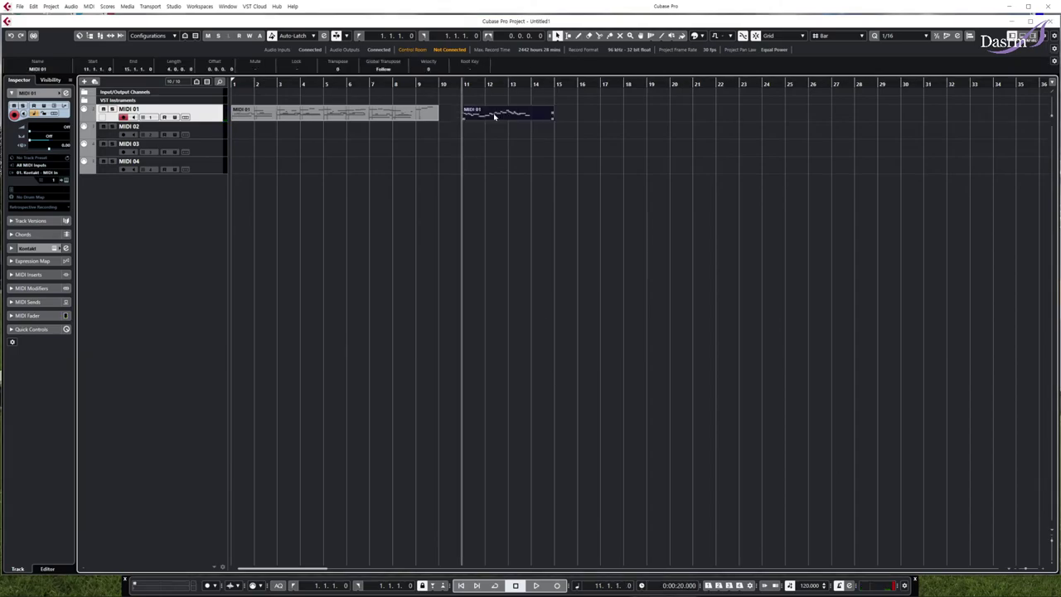
- Open the new MIDI part at bar 11 in the Key Editor with all its notes in view
double_click(494, 116)
scroll(518, 243, up, 3)
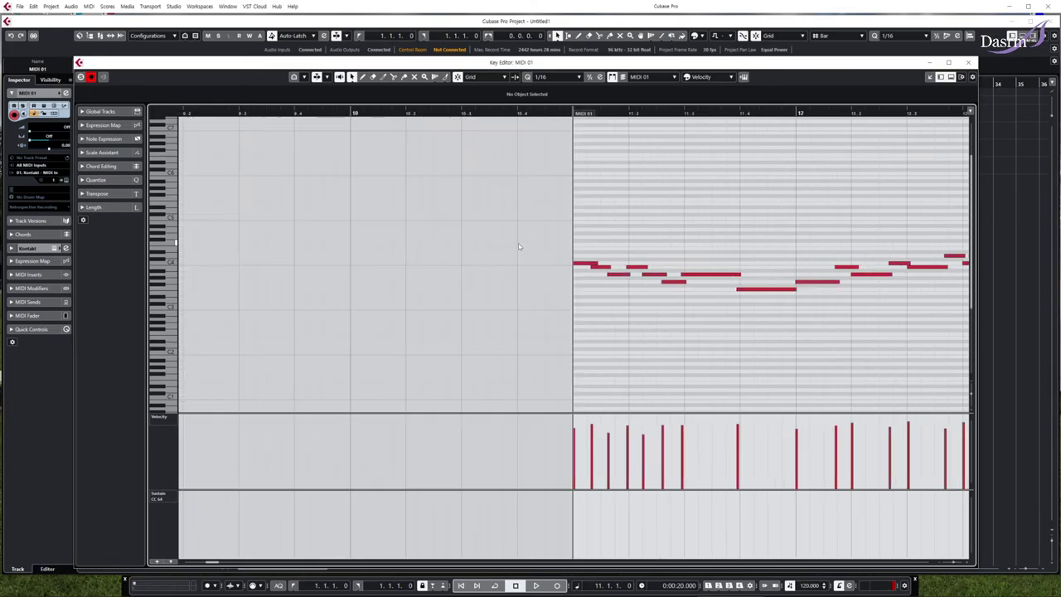
scroll(519, 246, down, 2)
scroll(539, 253, right, 3)
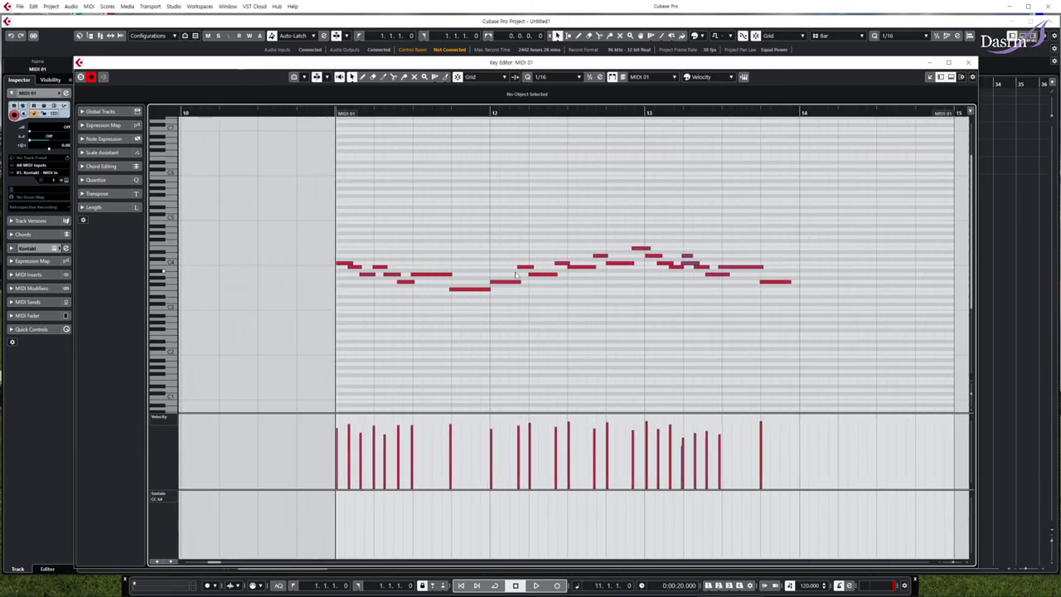
- Play the recorded melody from bar 11 and move the project cursor to bar 13
key(space)
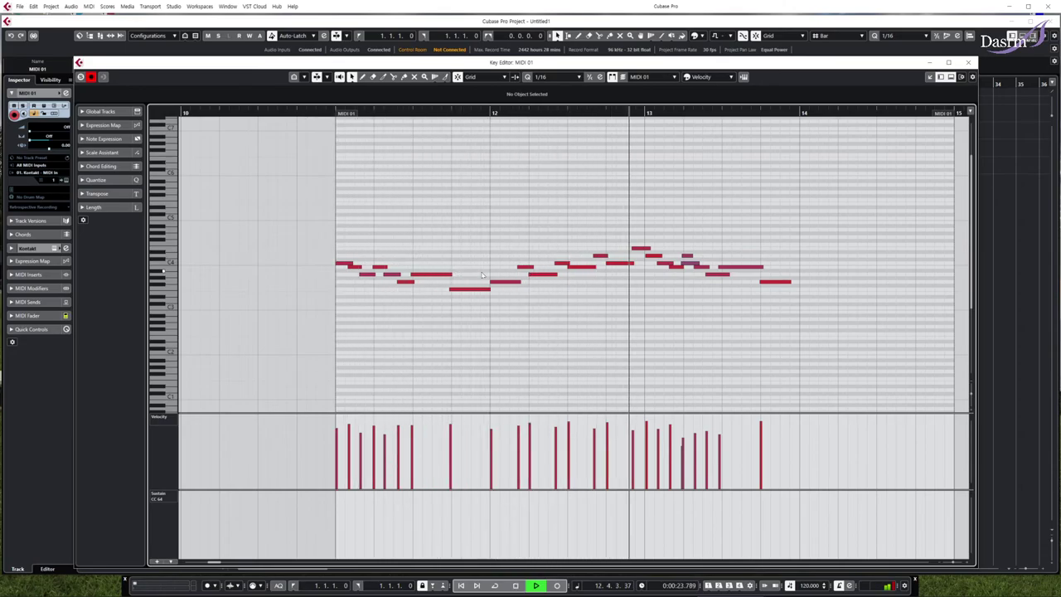
key(space)
click(696, 266)
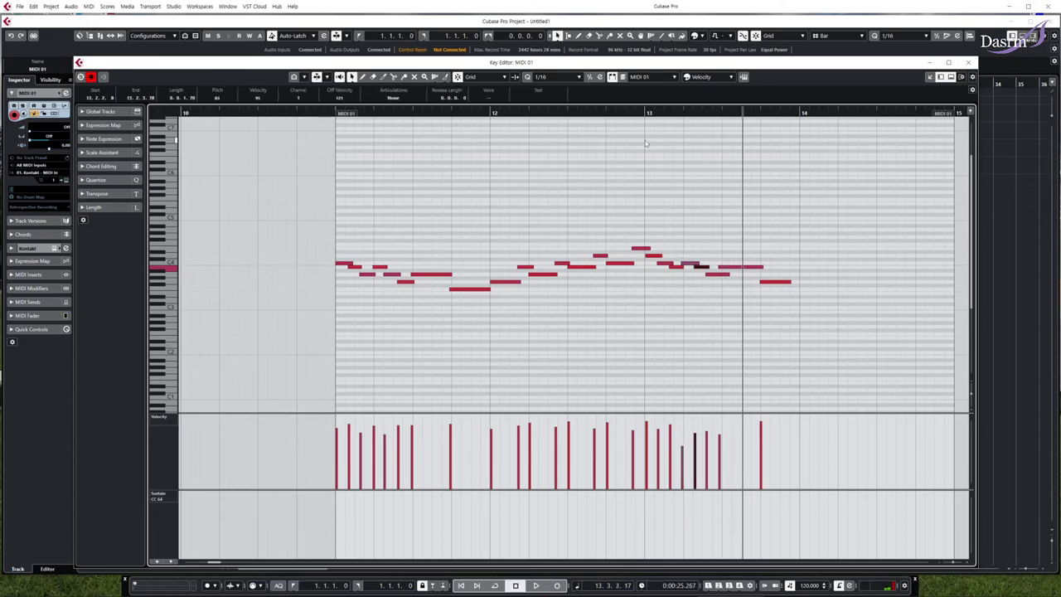
click(639, 113)
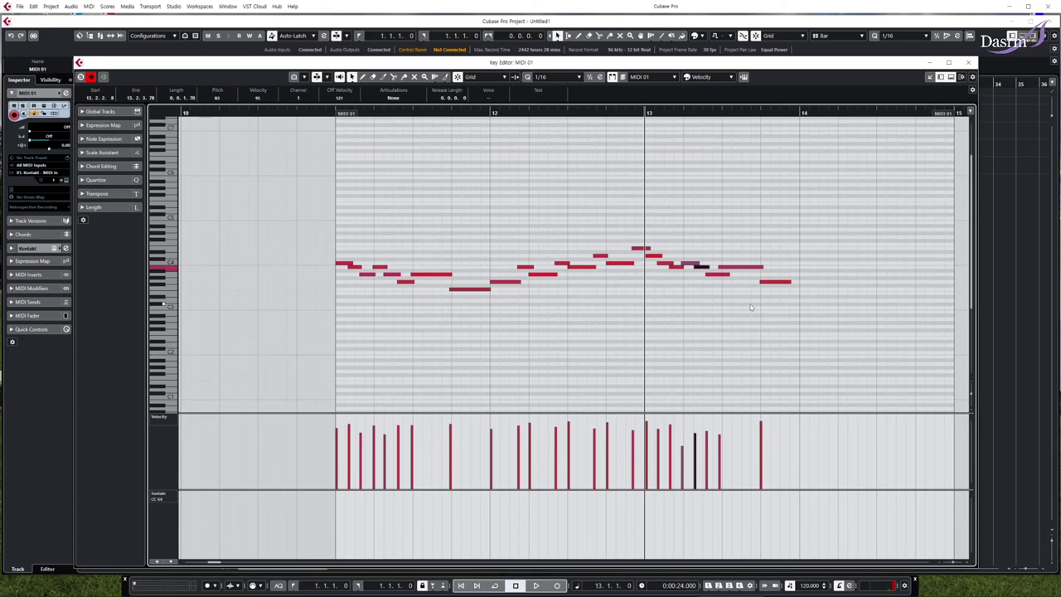
- Select all notes of the melody and play its opening phrase from bar 11
drag(777, 349, 348, 187)
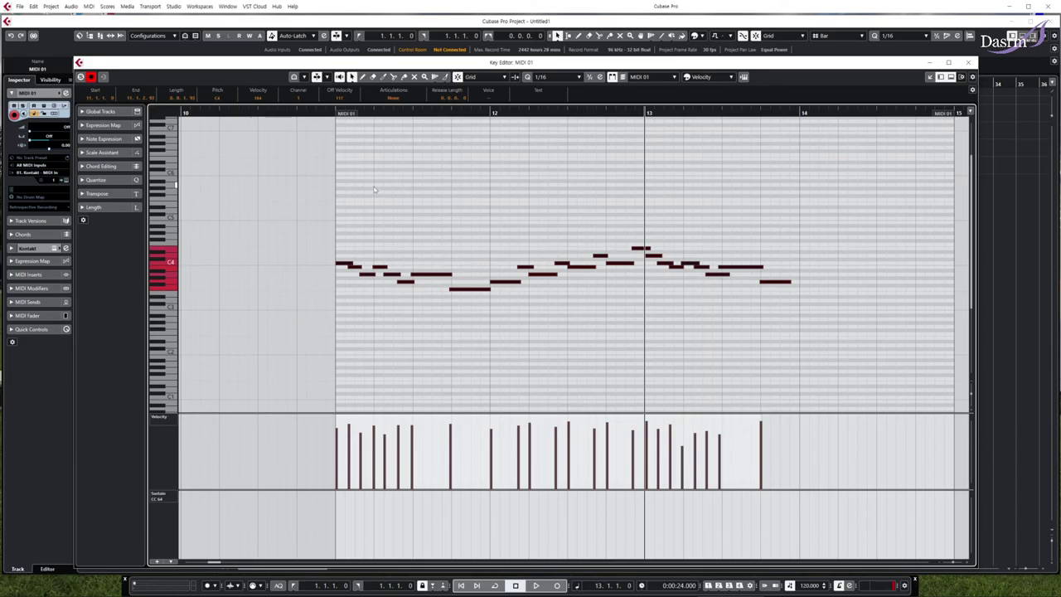
click(333, 112)
key(space)
click(334, 113)
key(space)
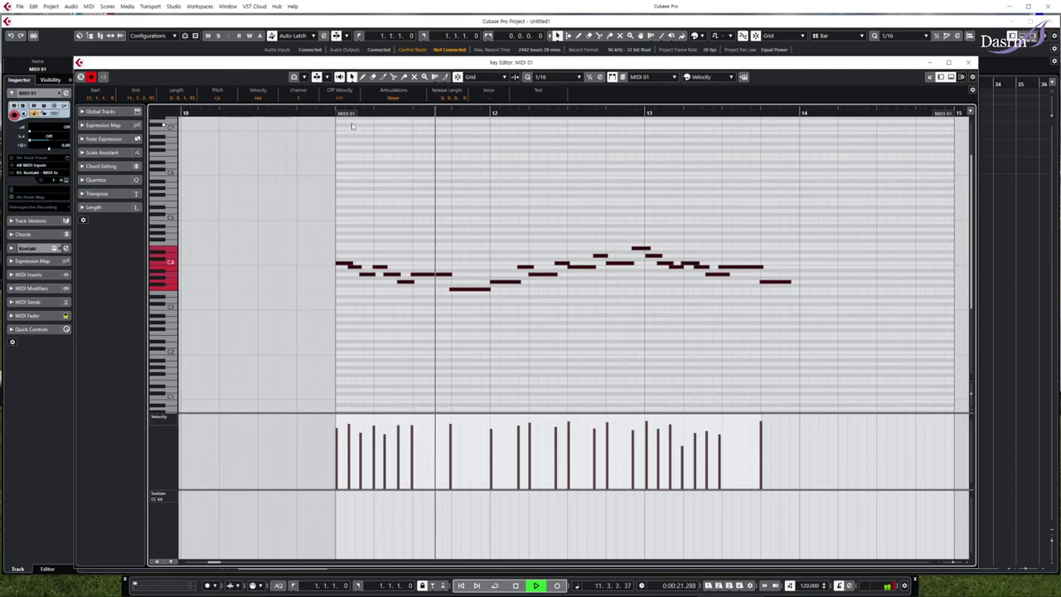
key(space)
- Select the first two notes in bar 12 and play the melody from bar 12
click(491, 112)
drag(502, 243, 520, 309)
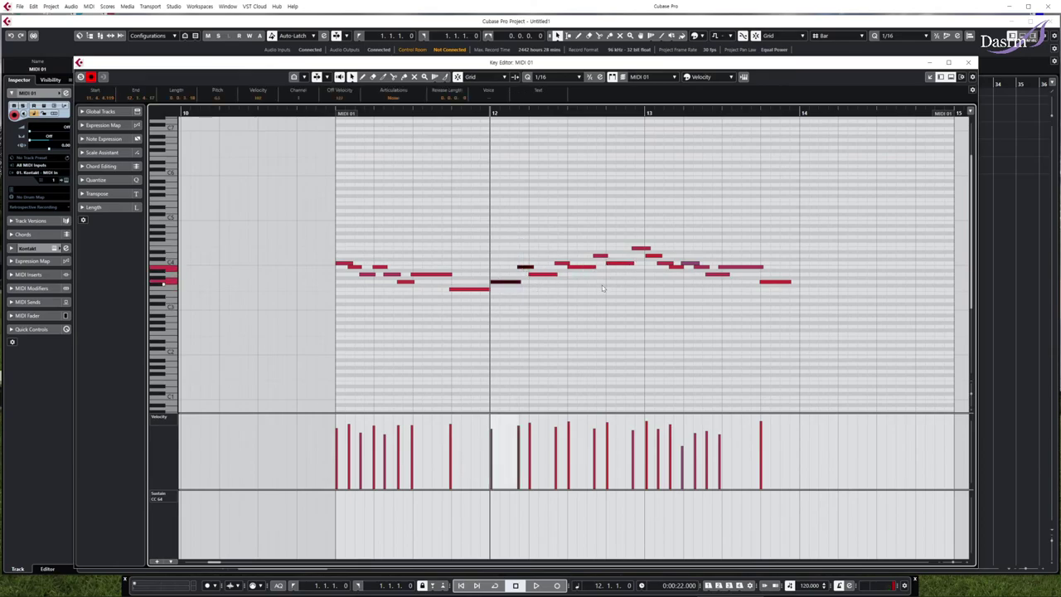
key(space)
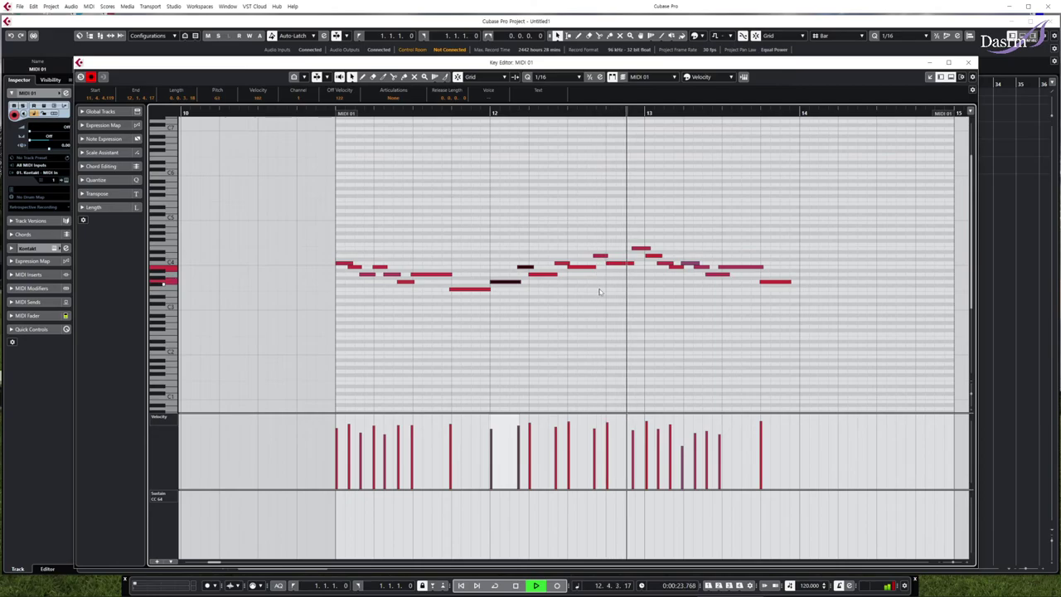
key(space)
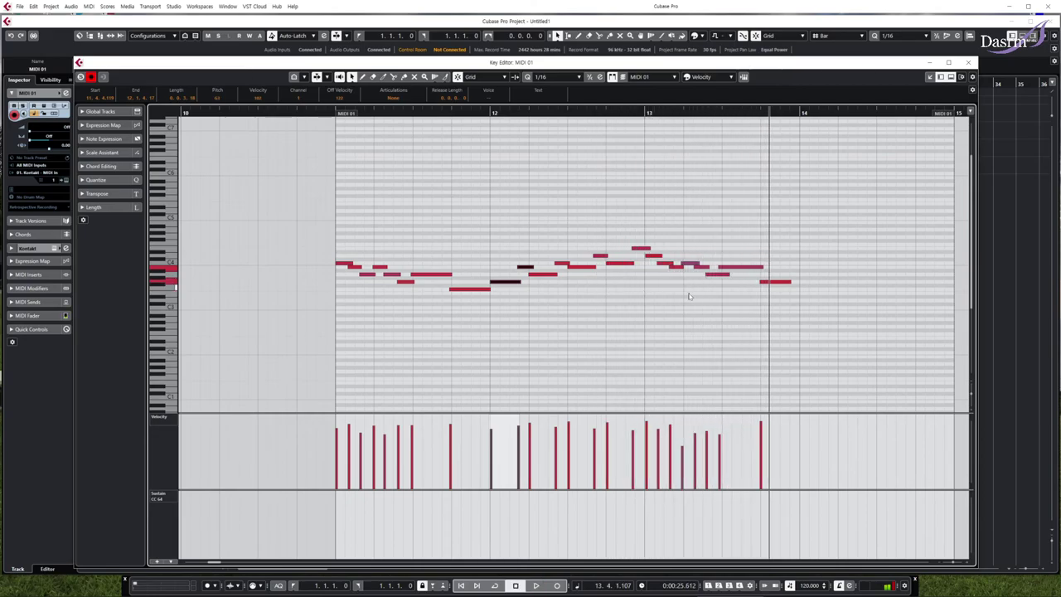
- Select all melody notes and quantize them with the 1/8 Triplet preset
drag(779, 308, 356, 176)
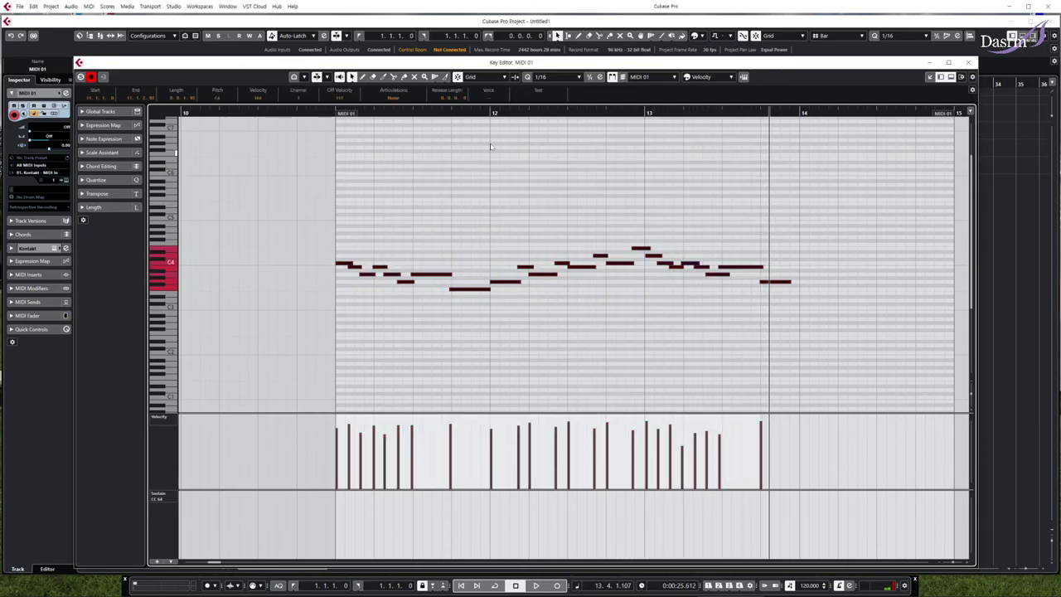
click(557, 77)
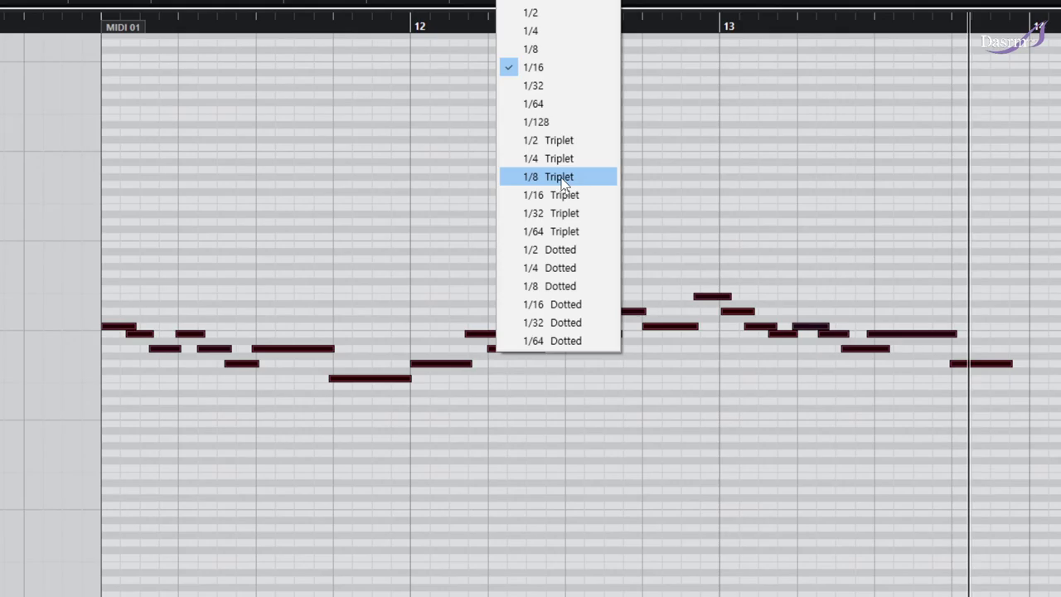
click(561, 177)
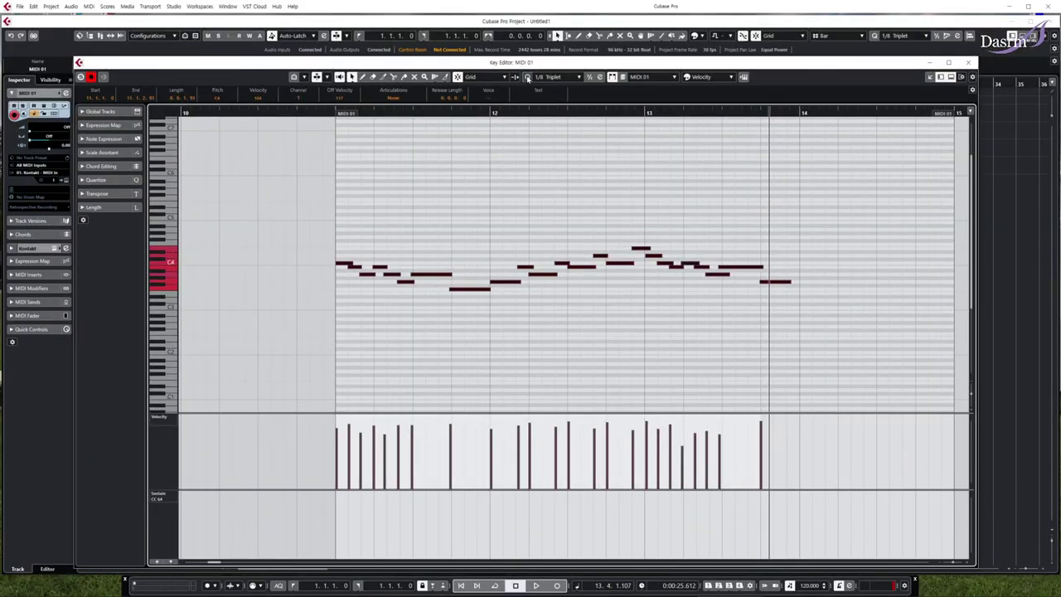
click(528, 77)
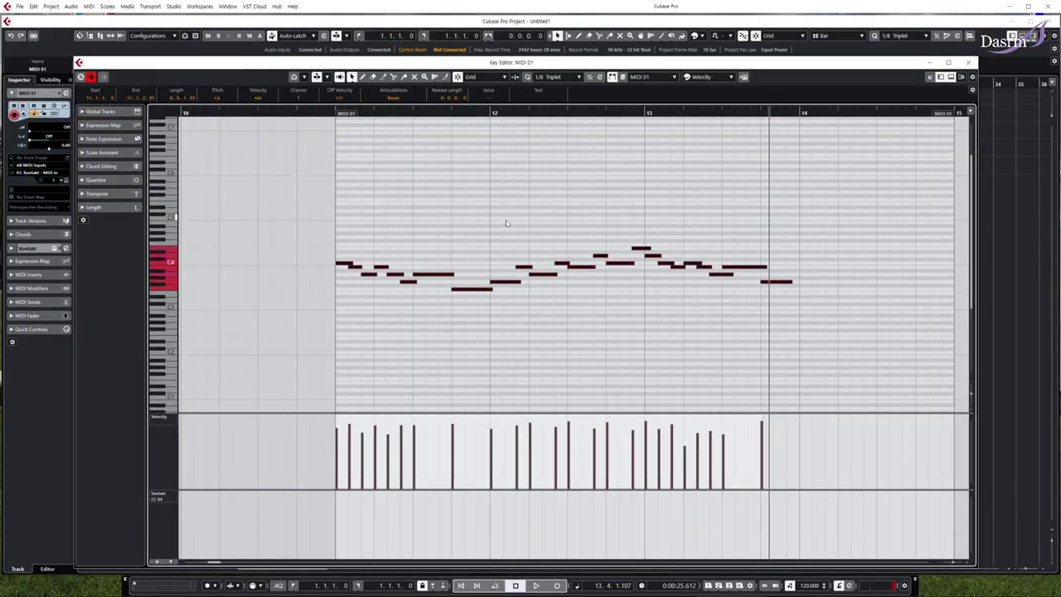
- Deselect the notes and play the quantized melody from bar 11
click(452, 218)
click(335, 113)
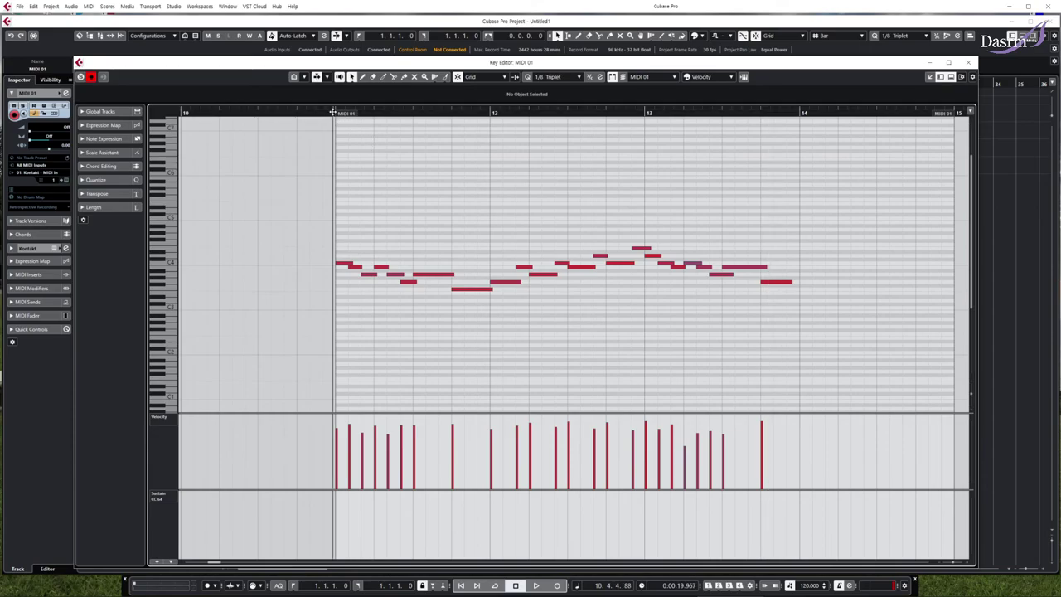
key(space)
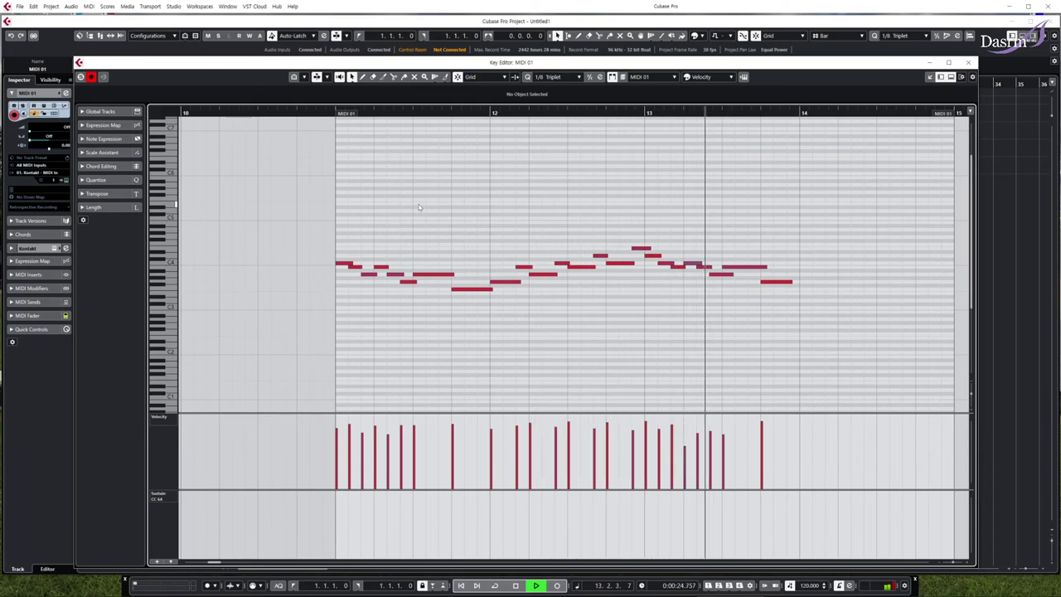
key(space)
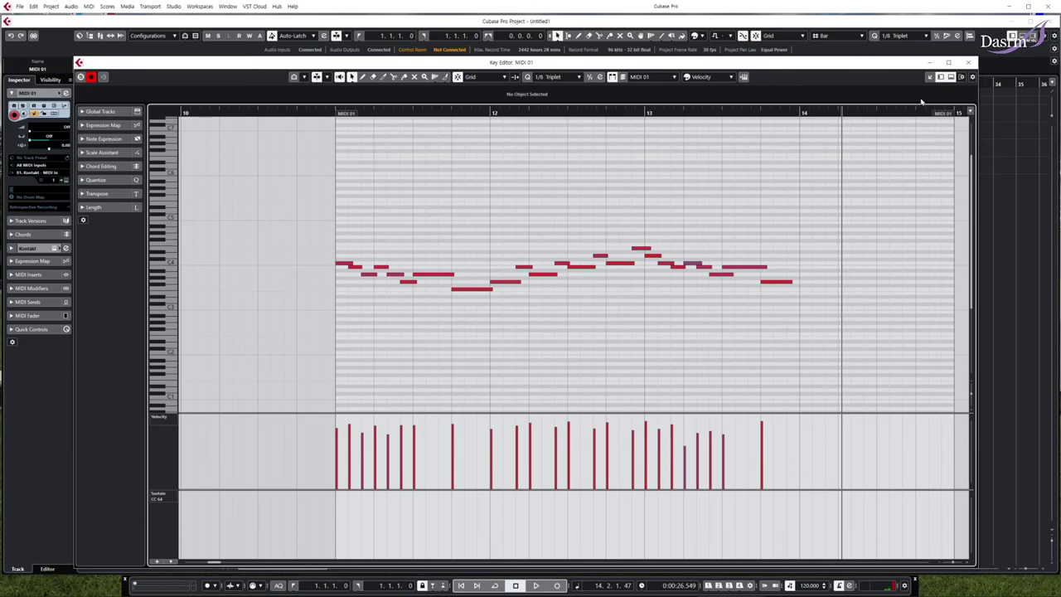
- Close the Key Editor, return the project cursor to bar 1 and open the MIDI part starting there in the Key Editor
click(967, 63)
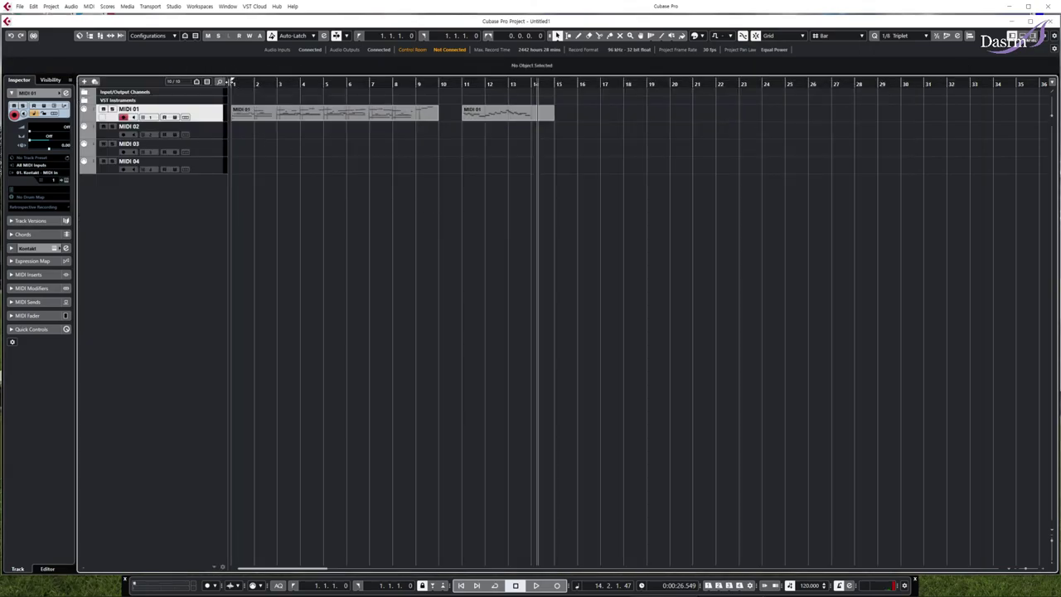
click(233, 83)
double_click(318, 120)
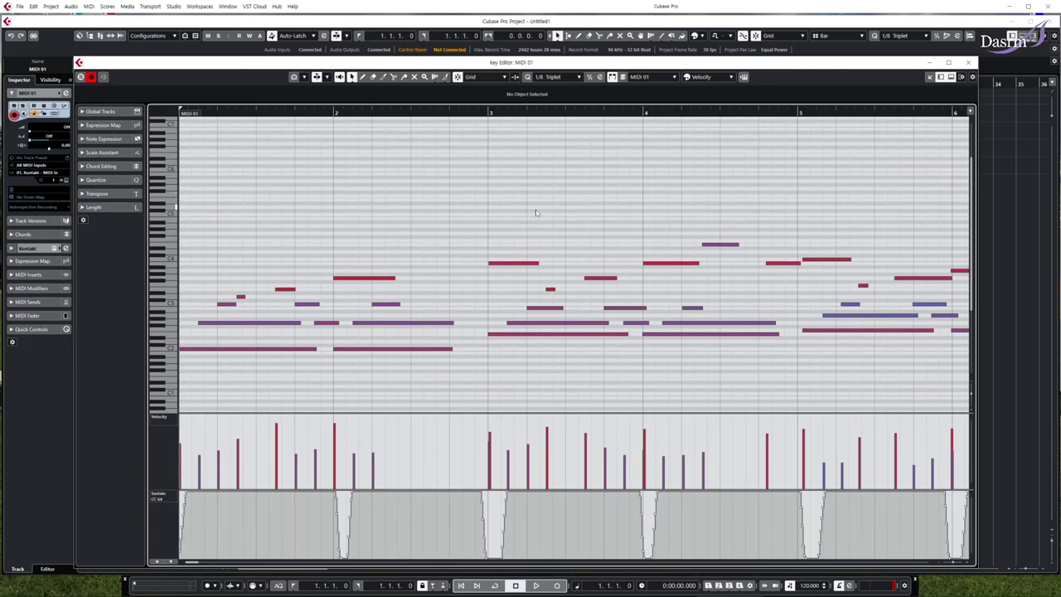
key(h)
key(h)
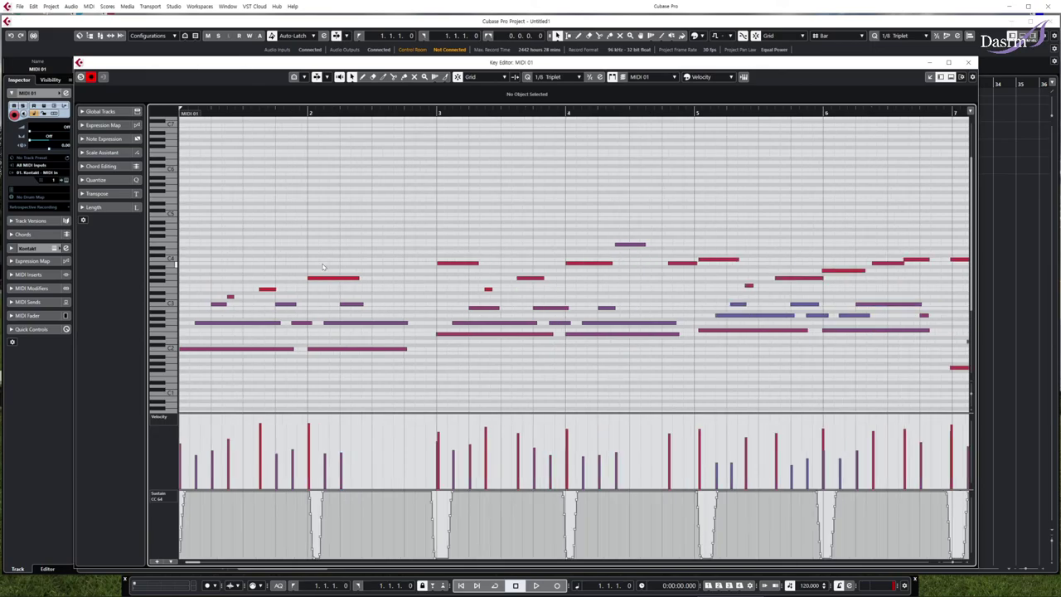
key(h)
key(g)
key(g)
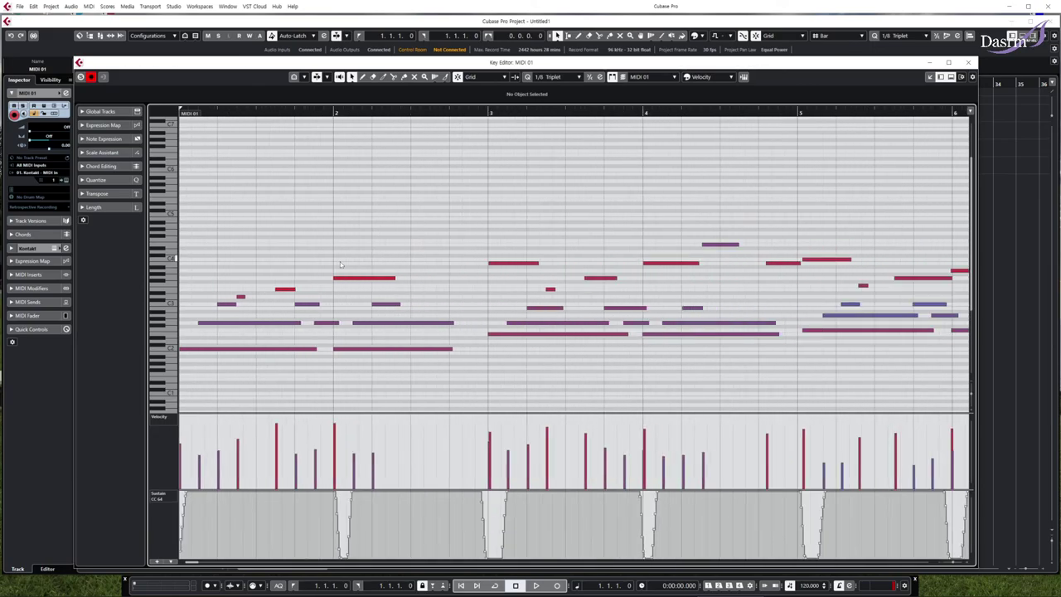
key(h)
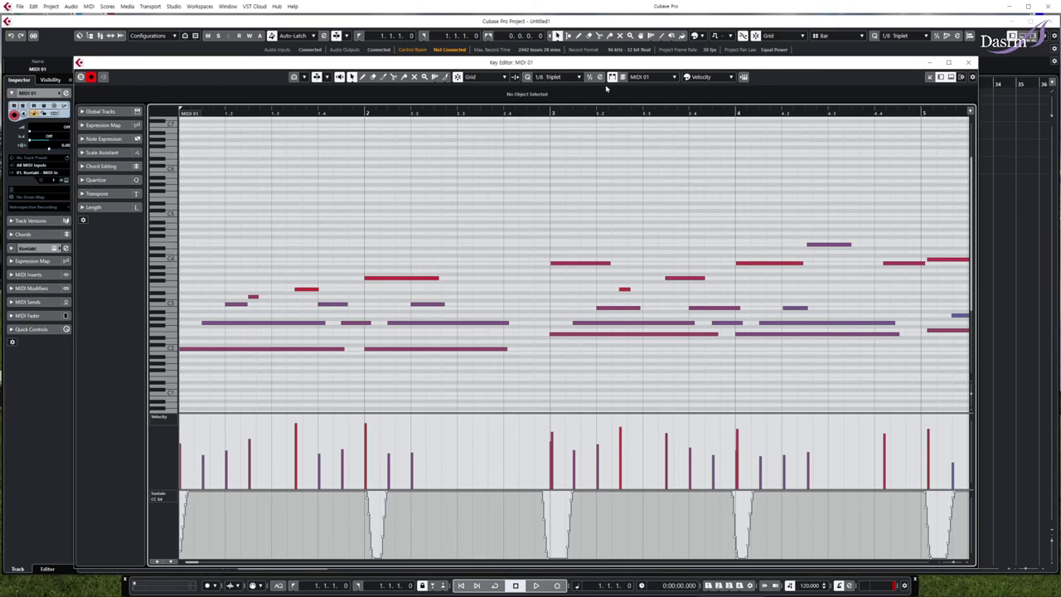
- Set the quantize preset to 1/16 in the Quantize Panel and close the panel
click(611, 77)
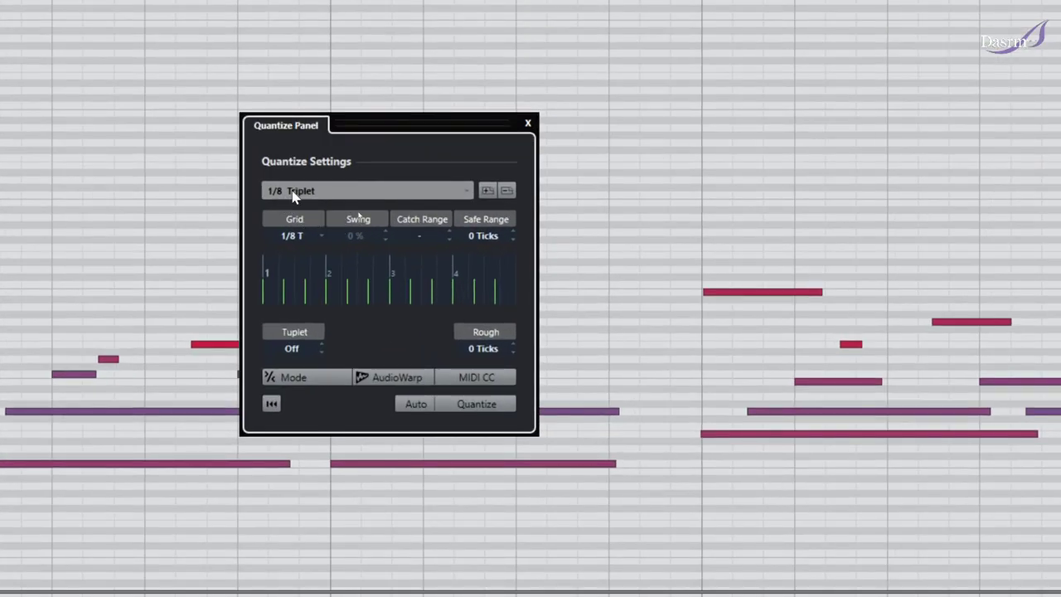
click(369, 213)
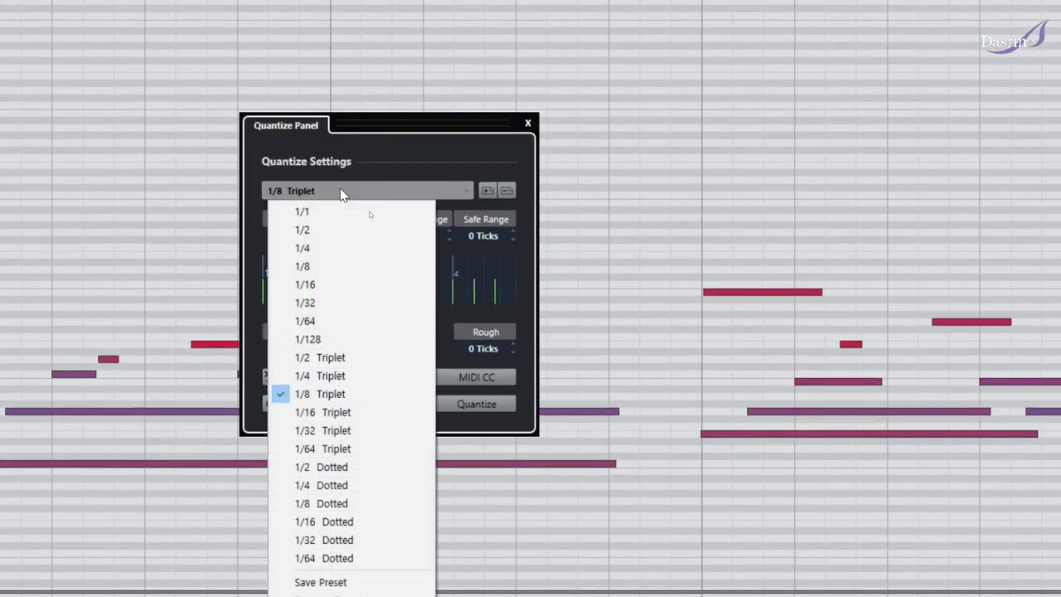
click(357, 284)
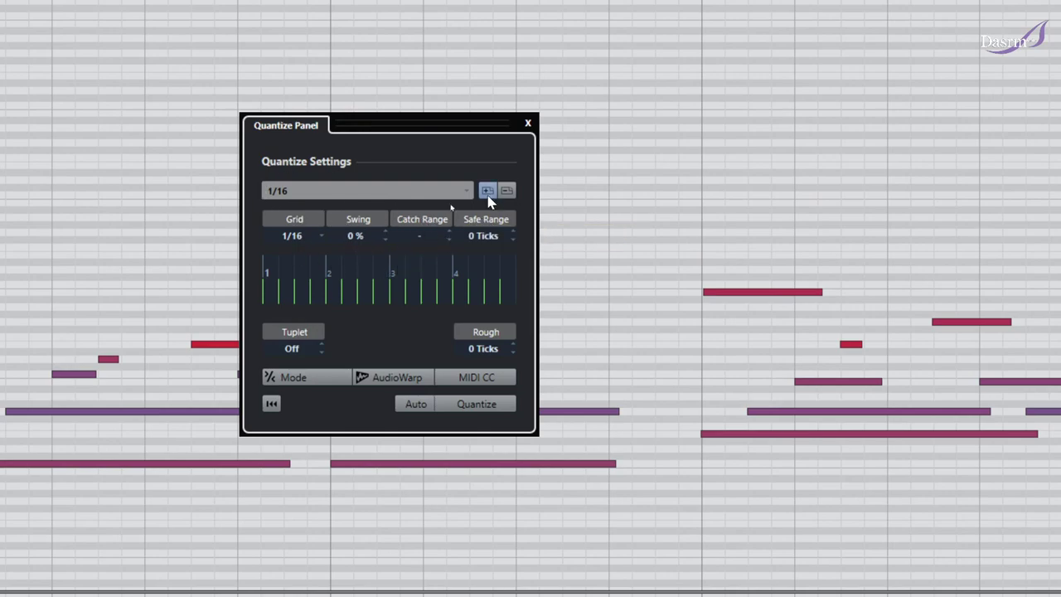
click(528, 122)
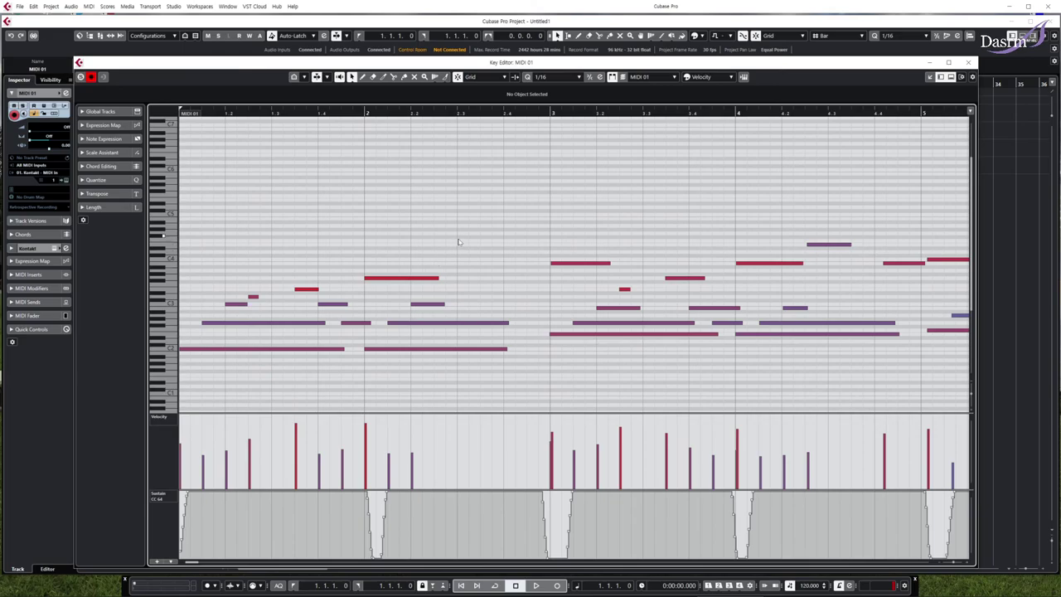
- Select the notes in bars 1 and 2 and play the part from bar 1
drag(456, 225, 181, 372)
drag(197, 114, 175, 129)
key(space)
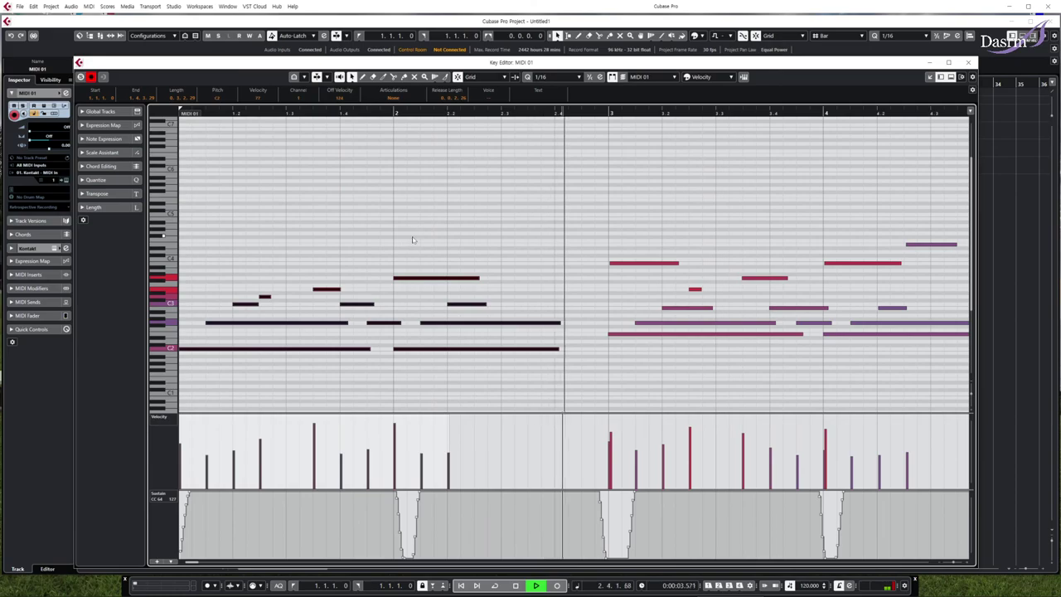
key(f)
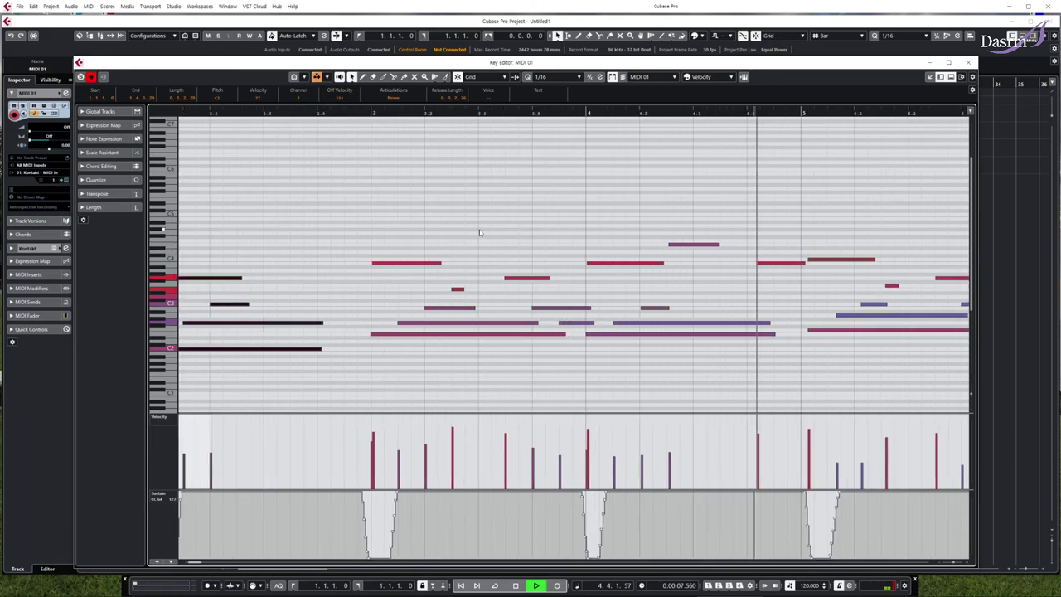
key(space)
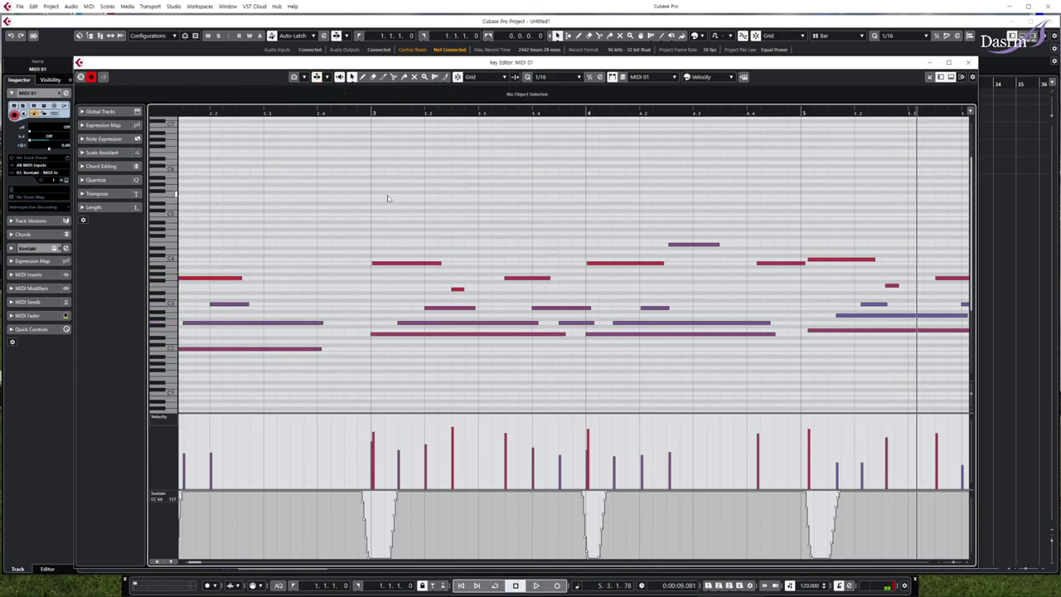
- Quantize the notes in bars 3 and 4, and those from the end of bar 4 through bar 8, to 1/16
drag(369, 176, 730, 373)
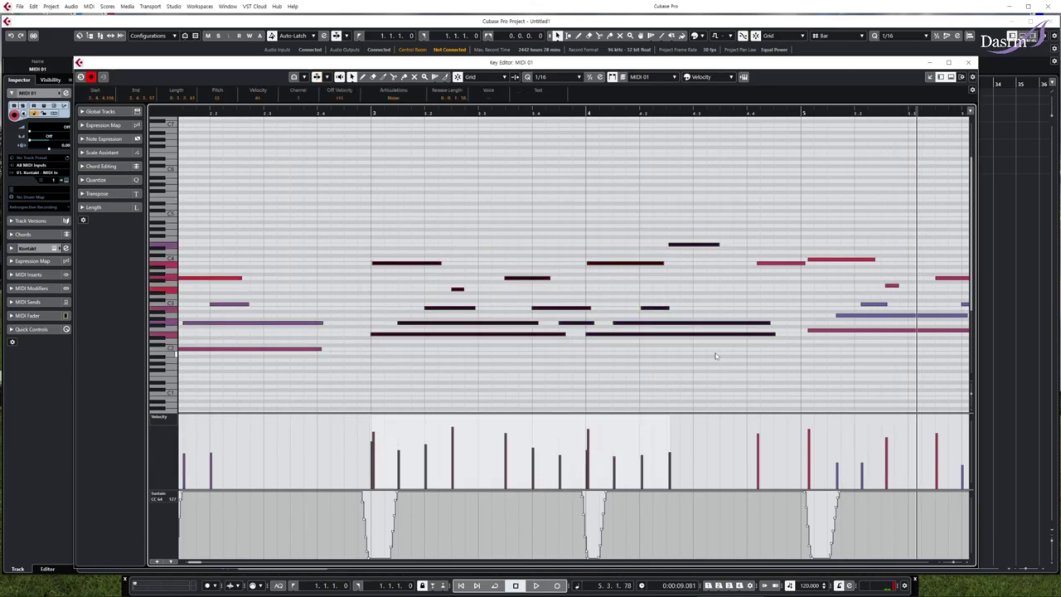
scroll(745, 280, right, 3)
scroll(745, 280, right, 2)
drag(547, 174, 616, 396)
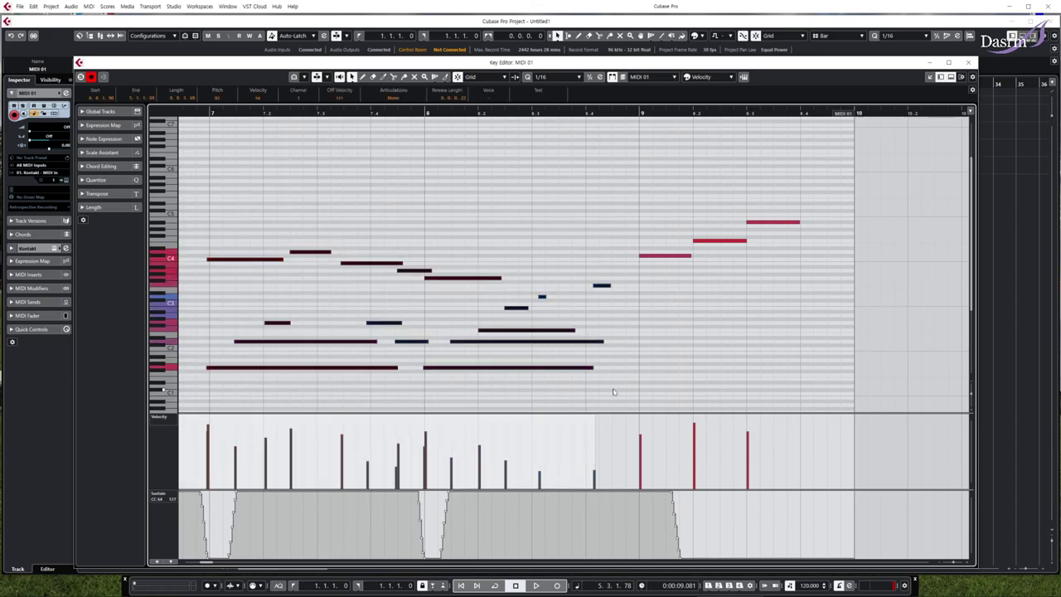
scroll(401, 206, left, 10)
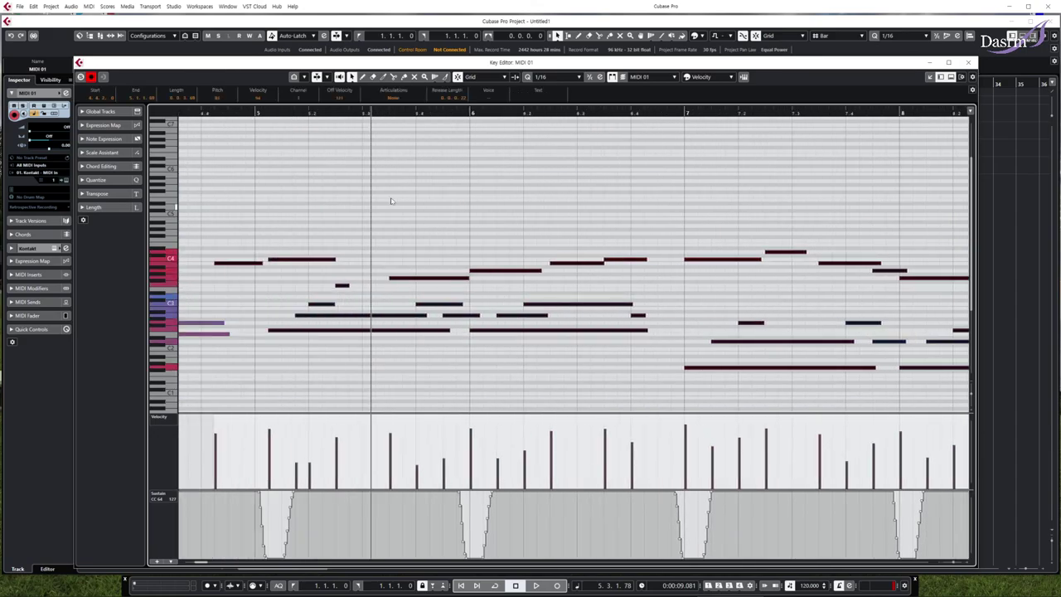
- Play from bar 5 and move the bass note, the A2 note and the C4 note at its start one sixteenth earlier
click(256, 111)
key(space)
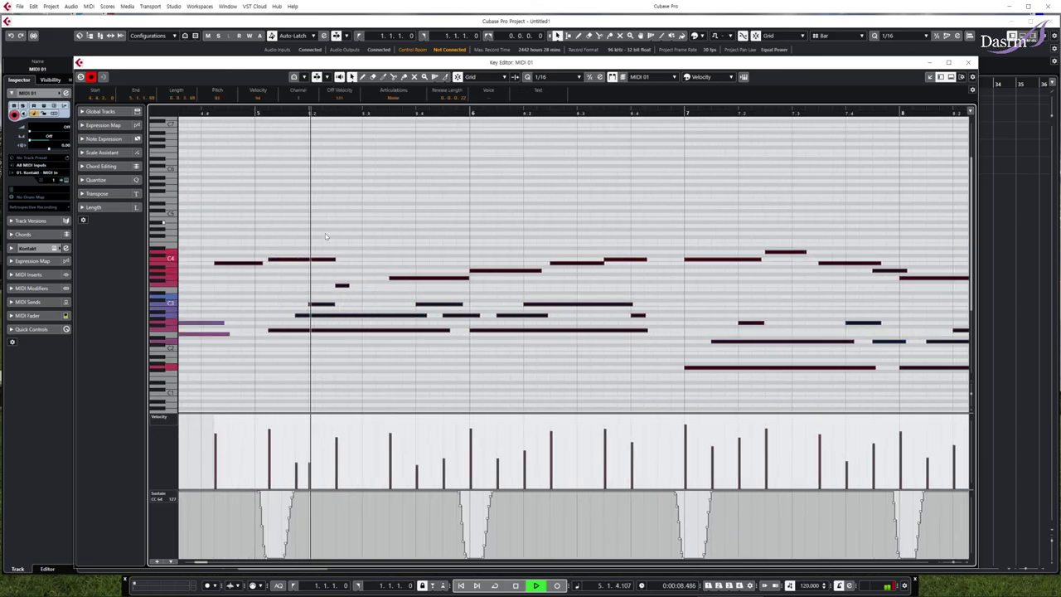
click(303, 351)
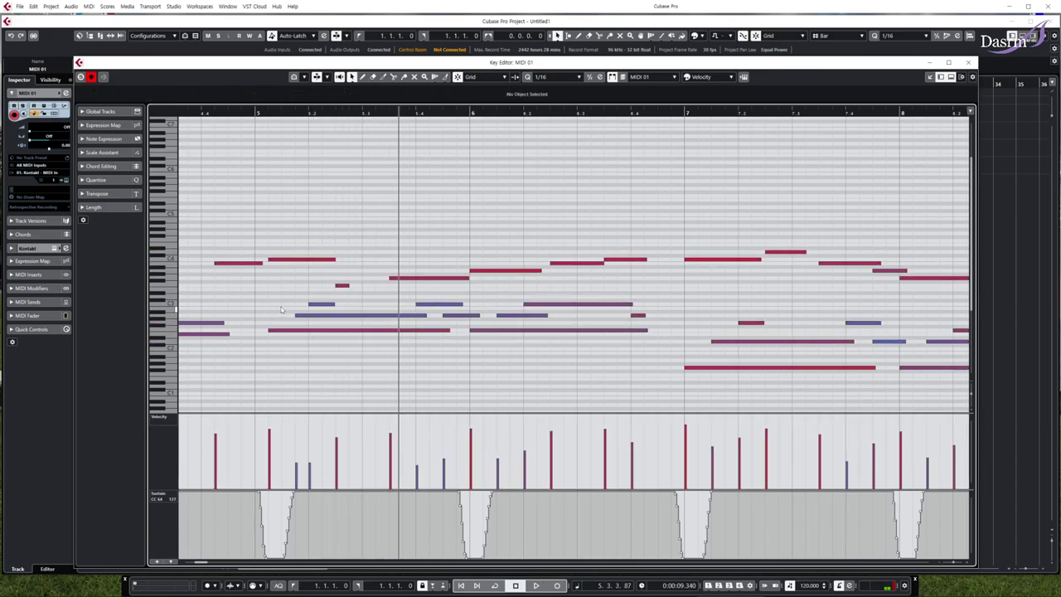
mouse_move(288, 330)
mouse_down()
mouse_move(274, 330)
mouse_move(320, 319)
mouse_move(300, 315)
mouse_up()
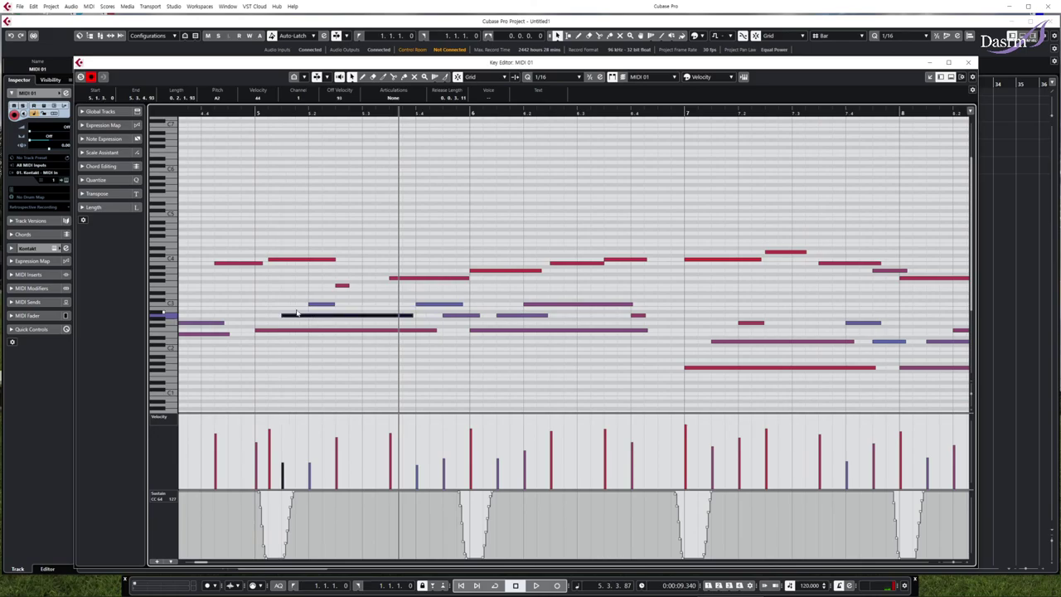
drag(282, 261, 269, 261)
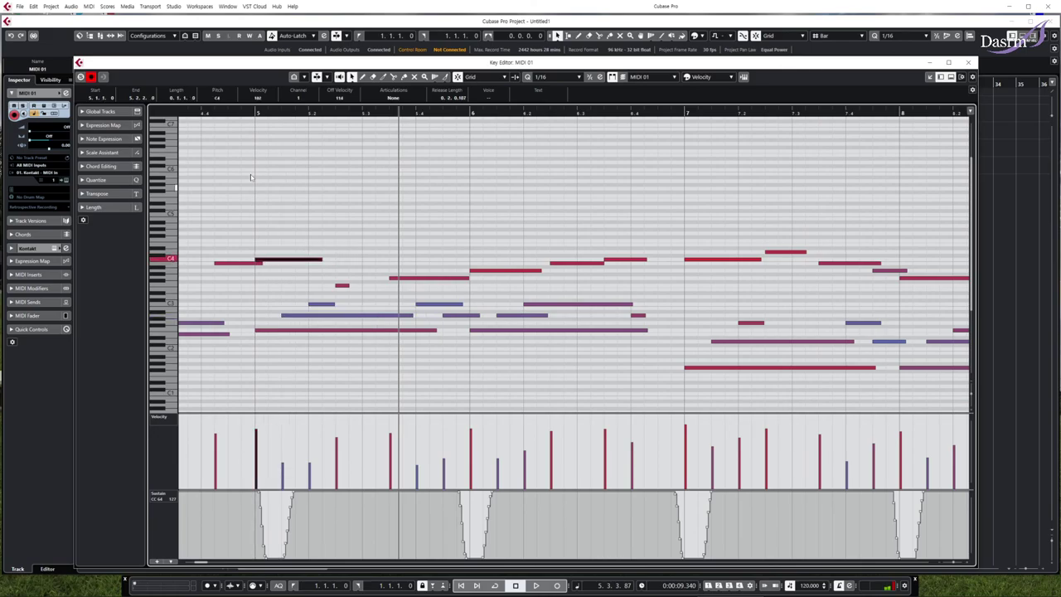
- Play from bar 4 and move the last melody note of that bar one sixteenth earlier to 4.4.1
scroll(213, 114, left, 3)
scroll(213, 114, left, 1)
click(199, 113)
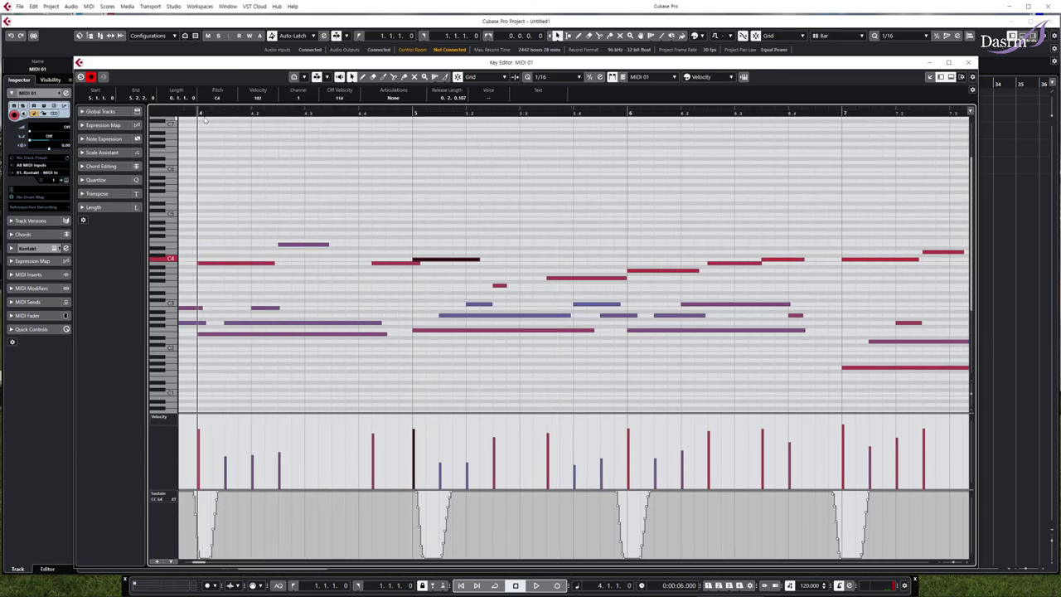
key(space)
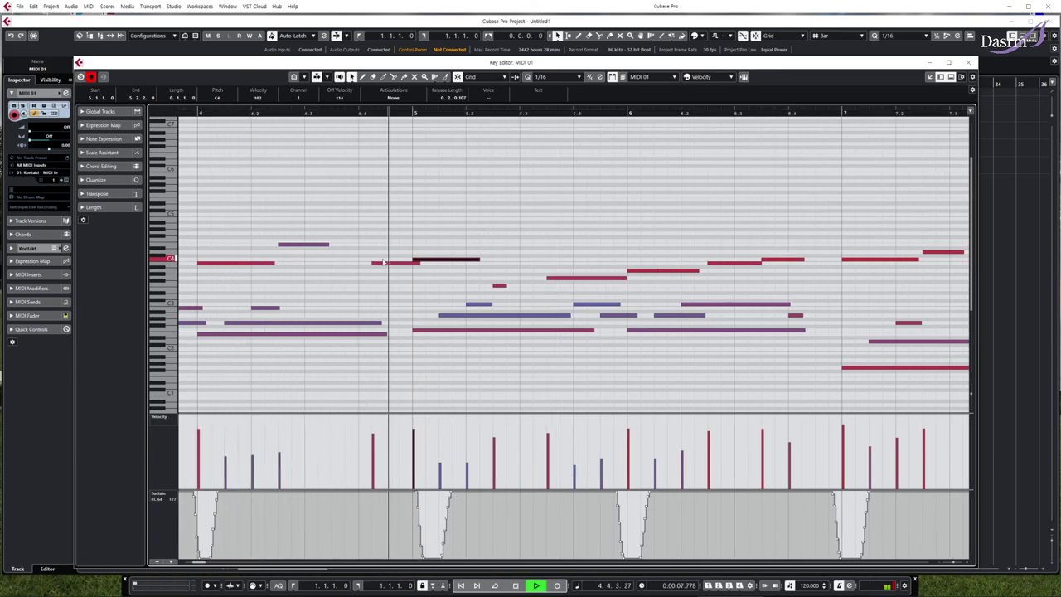
drag(391, 265, 378, 267)
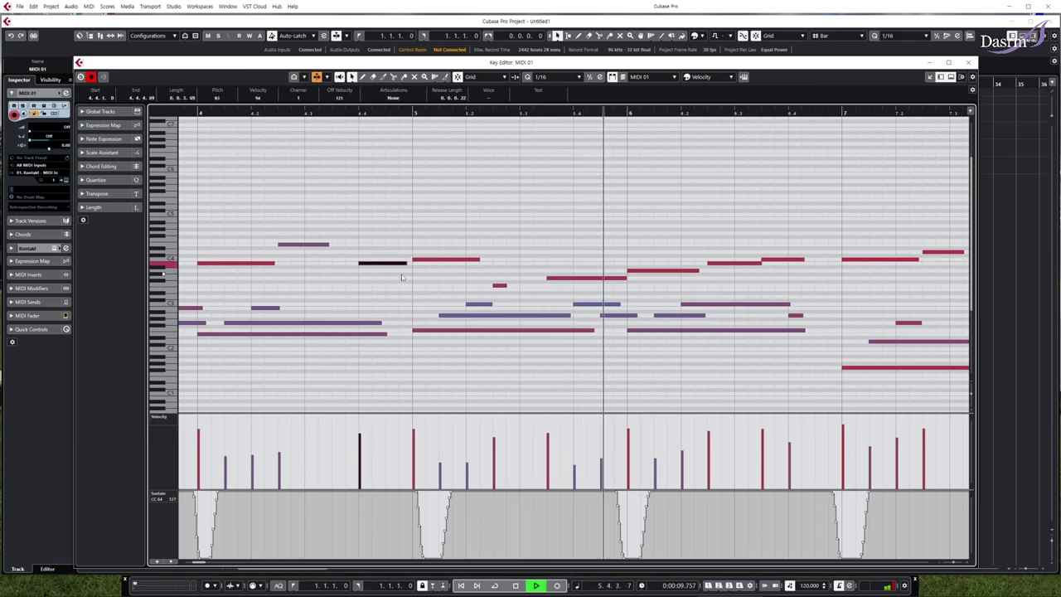
- Play the part through to its end, close the Key Editor and return the project cursor to bar 1
scroll(371, 277, right, 5)
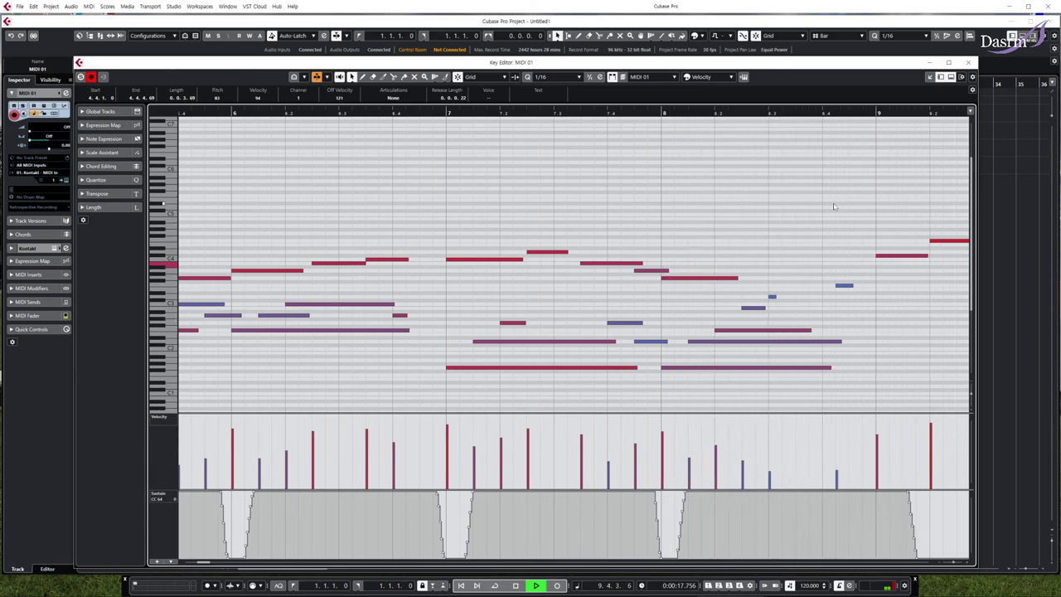
key(space)
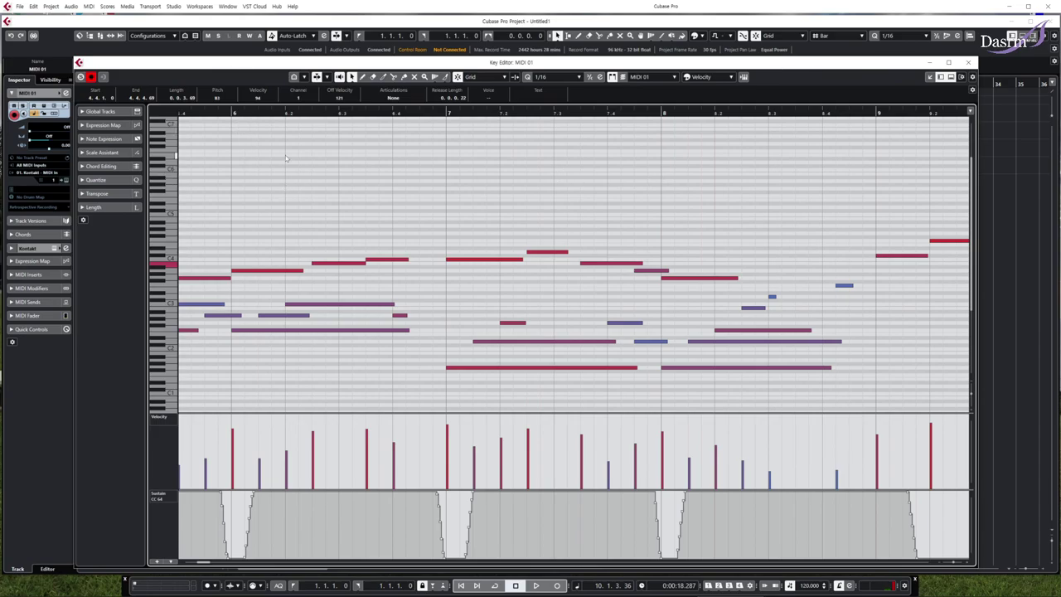
click(968, 62)
click(234, 83)
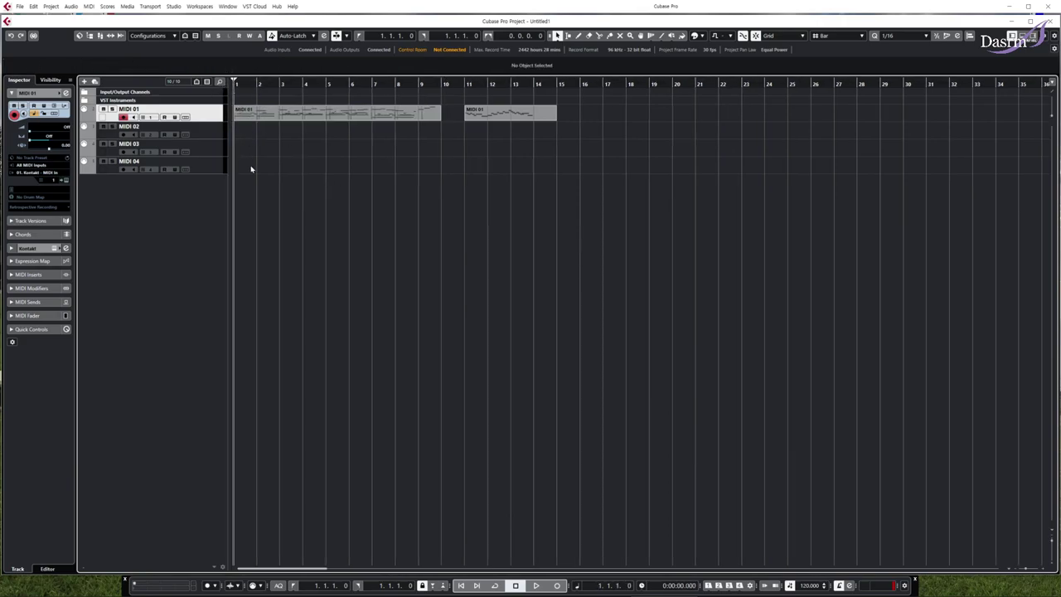